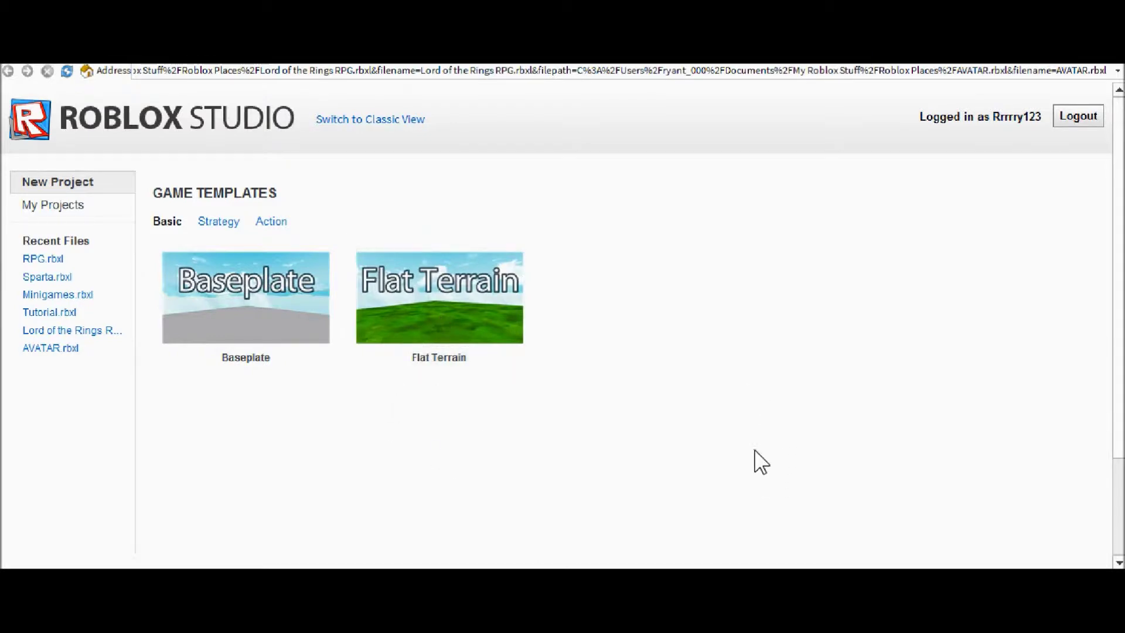
- Switch to the Place1 window and clear all of the existing hilly terrain from the place
mouse_move(679, 546)
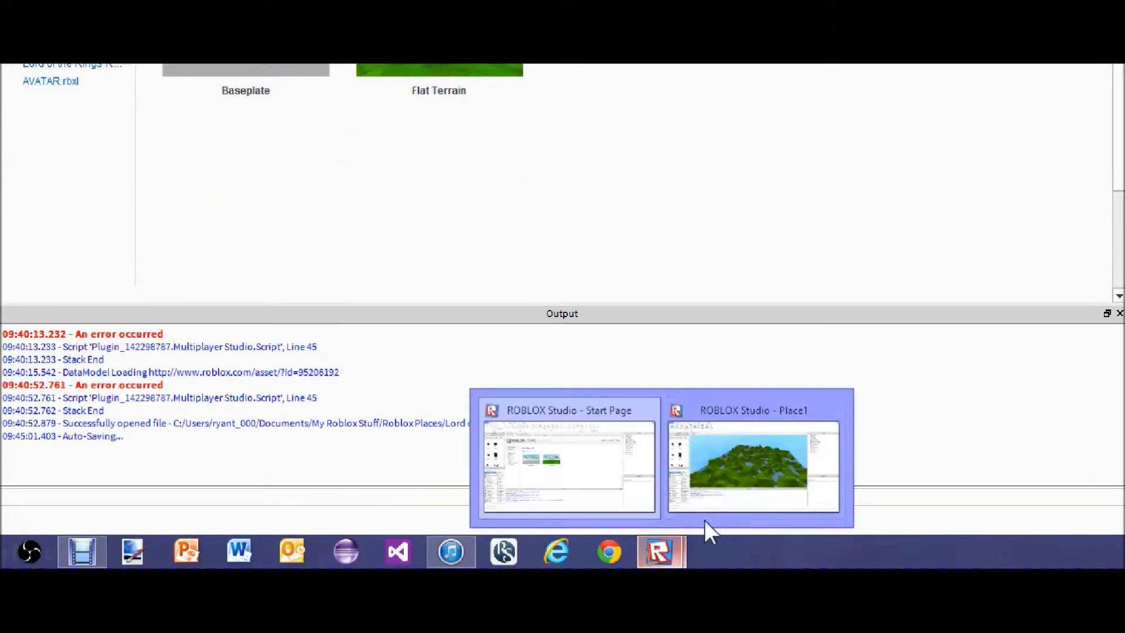
left_click(733, 512)
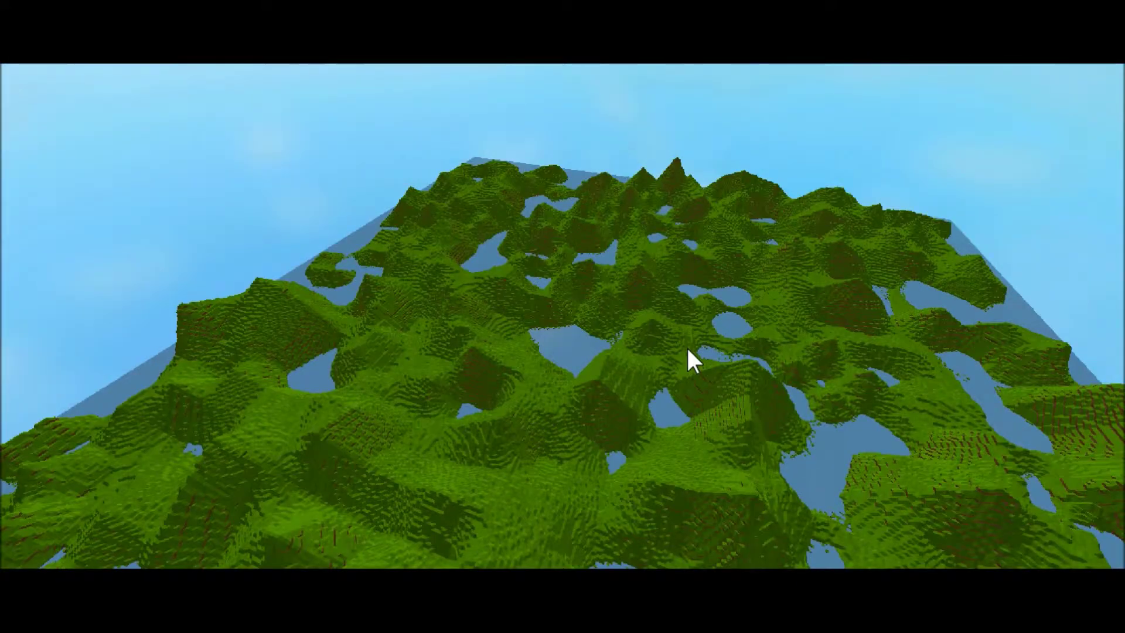
right_click_drag(689, 354, 731, 374)
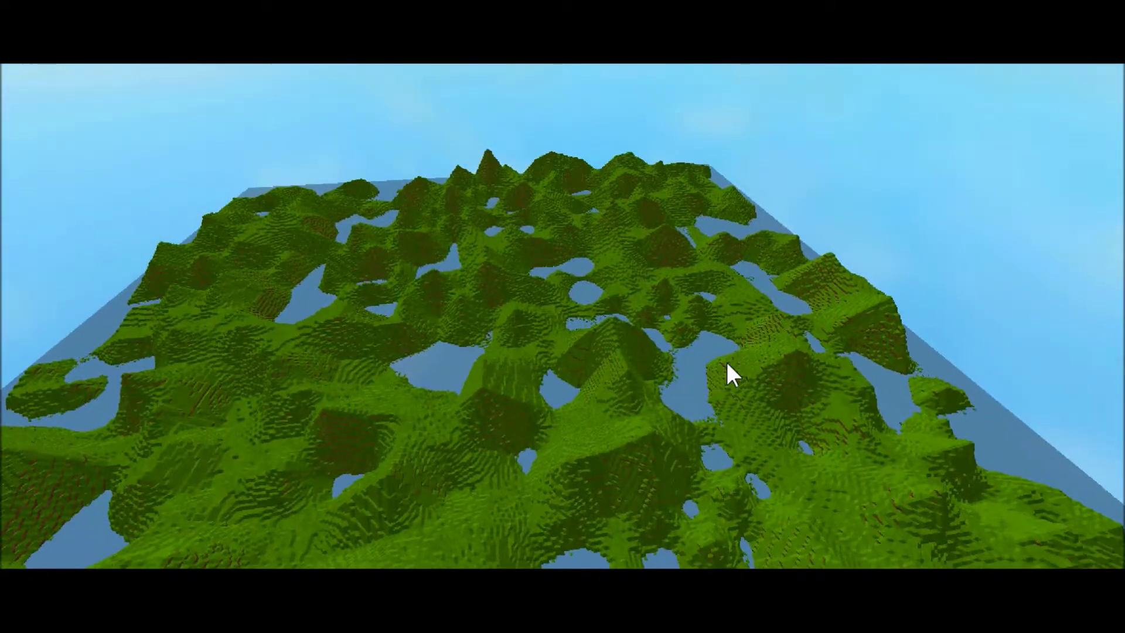
right_click_drag(535, 354, 534, 354)
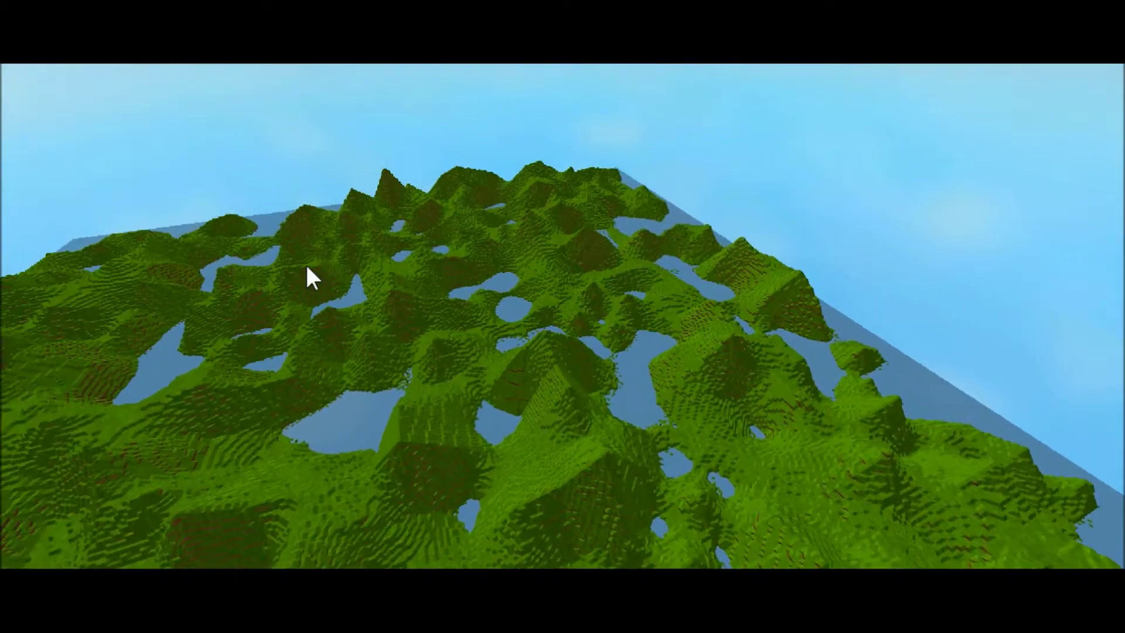
left_click(12, 99)
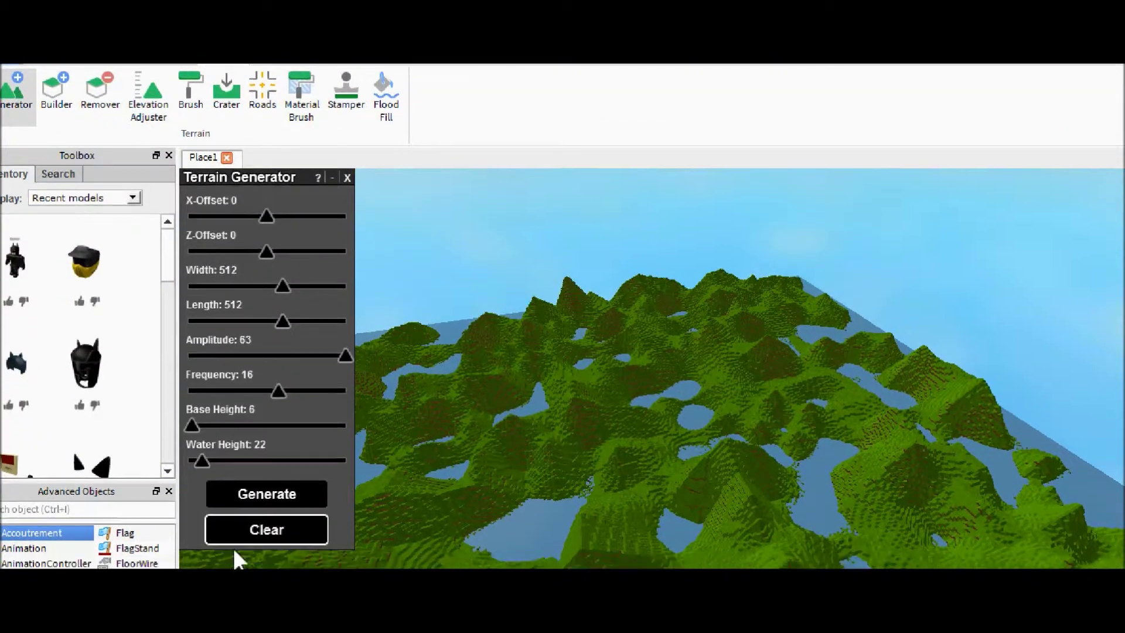
left_click(261, 538)
left_click(693, 450)
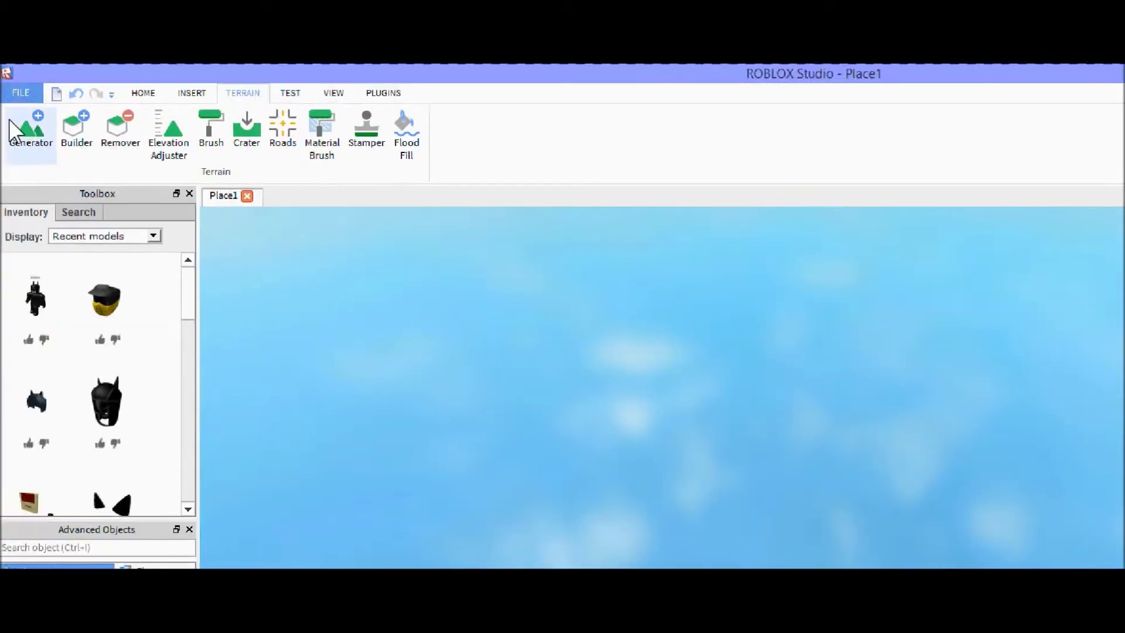
- Generate flat terrain with width 64, length 64, amplitude 2, frequency 1 and water height 0
left_click(27, 128)
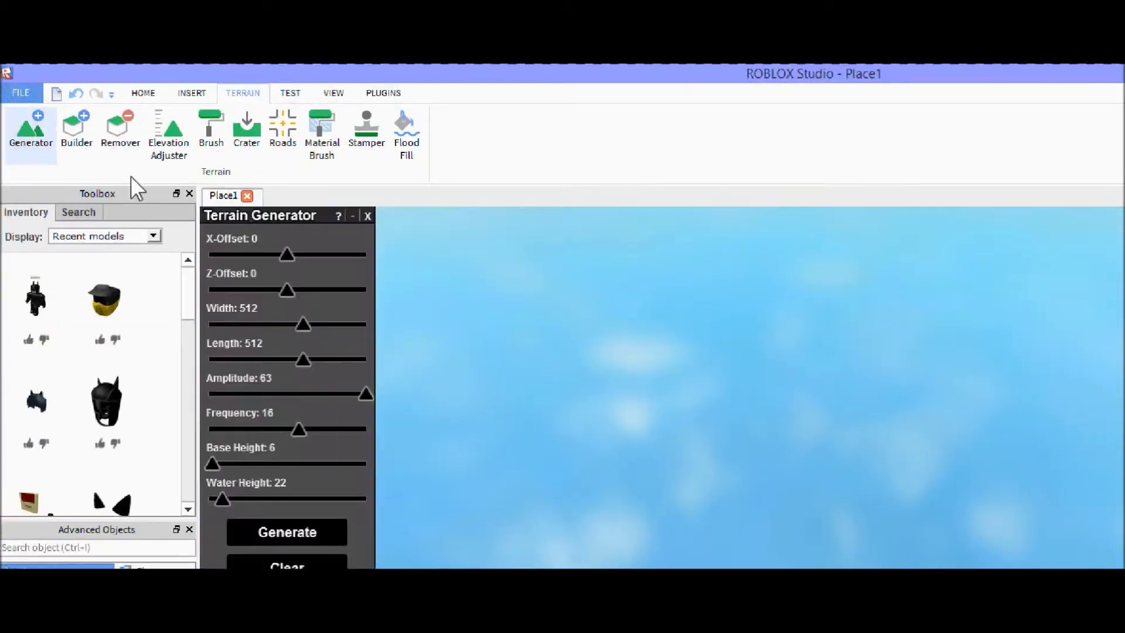
left_click_drag(300, 404, 210, 420)
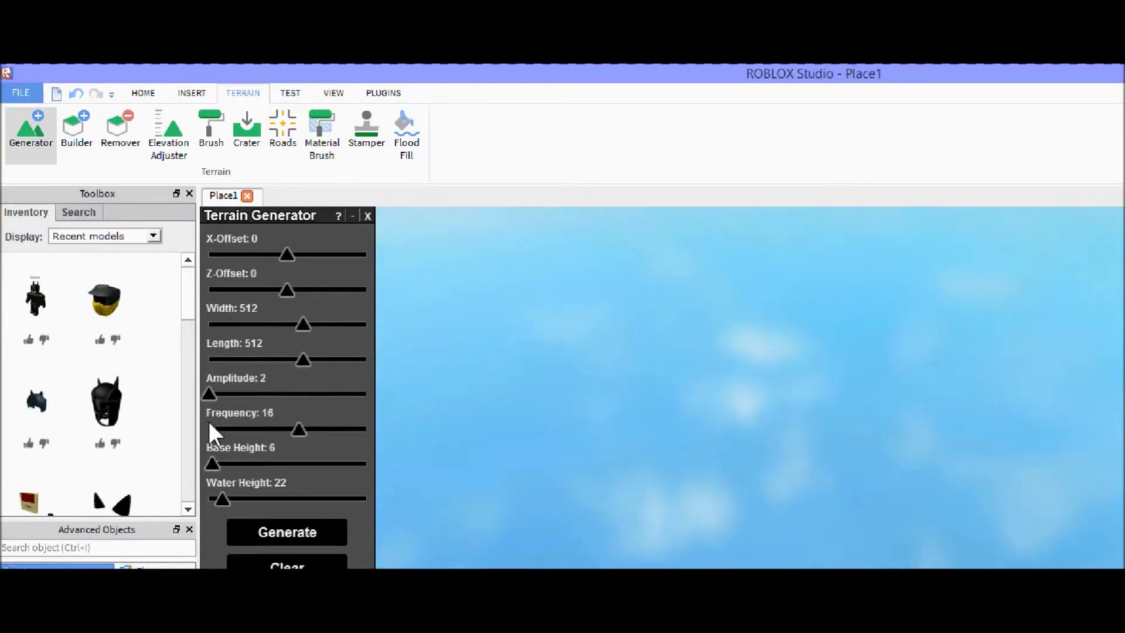
left_click_drag(297, 423, 208, 427)
left_click_drag(302, 358, 206, 372)
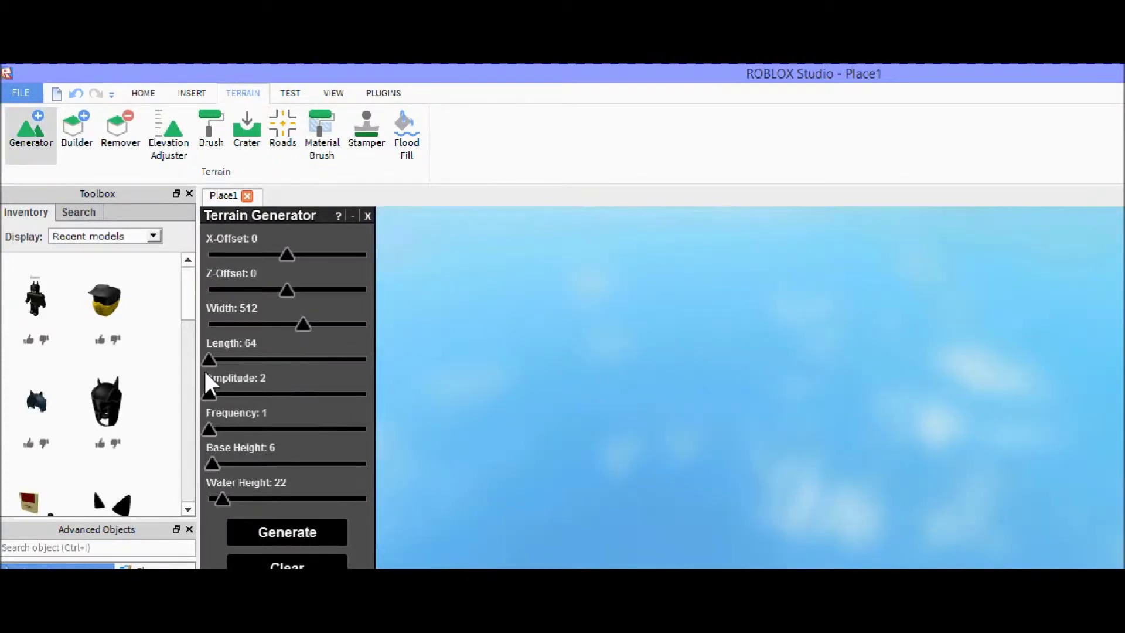
left_click_drag(274, 325, 209, 324)
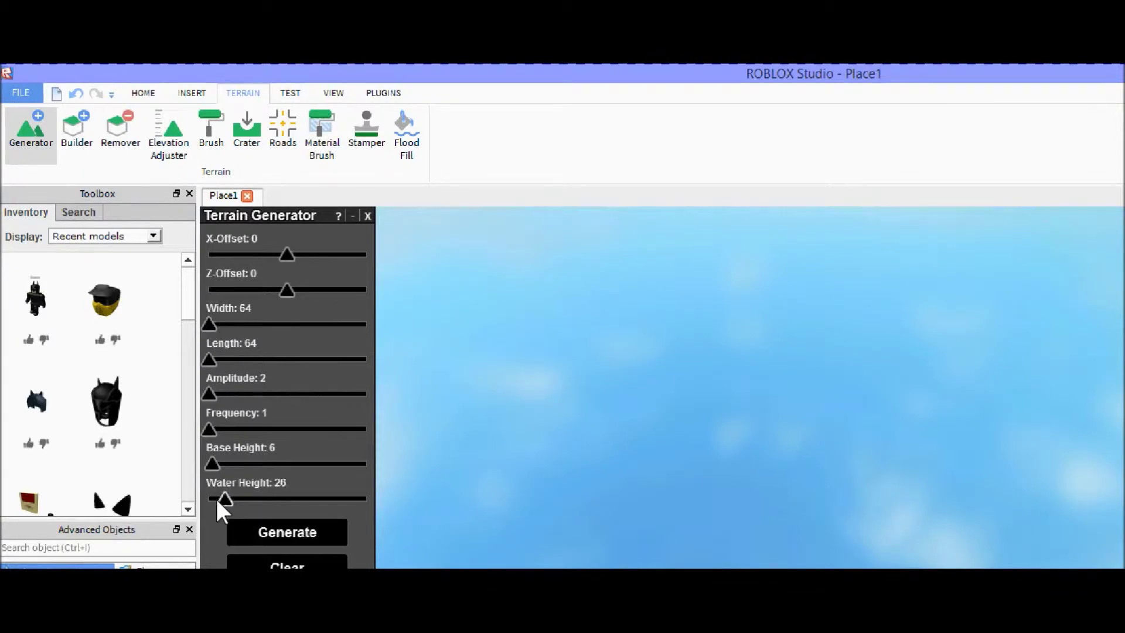
left_click_drag(218, 500, 208, 499)
left_click(283, 532)
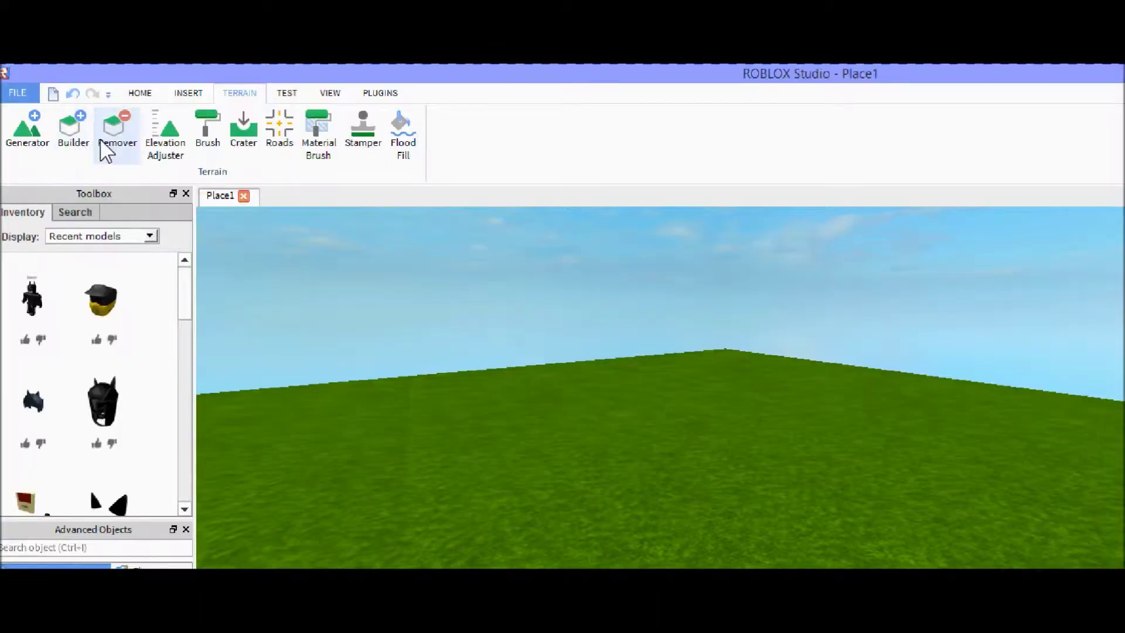
- Dig a single terrain block out of the flat grass with the Remover
left_click(116, 134)
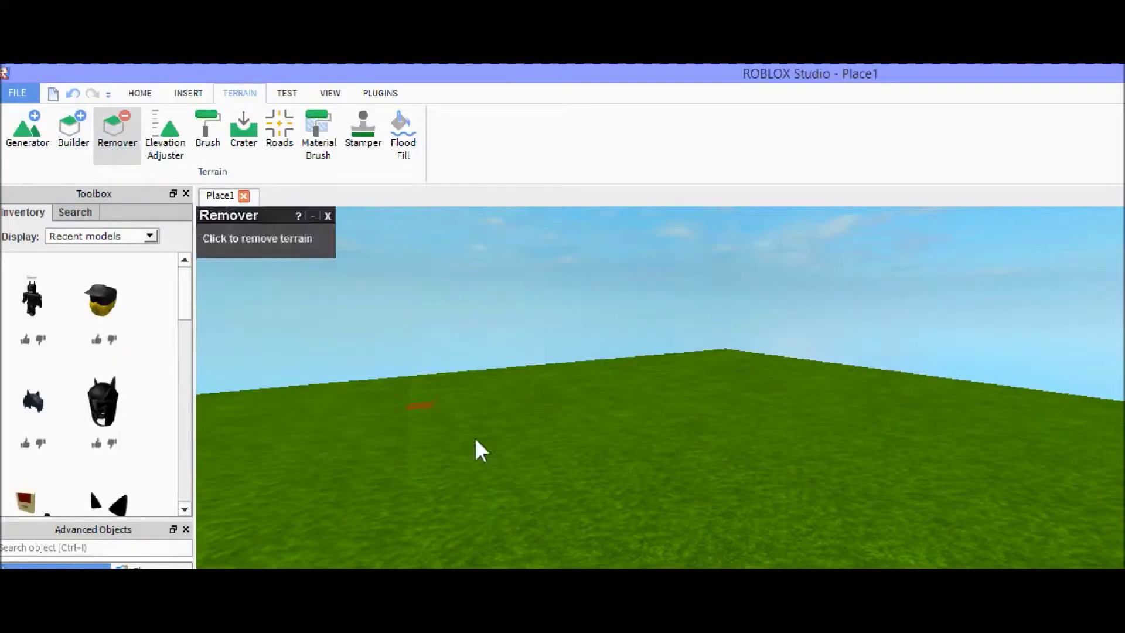
right_click_drag(622, 427, 622, 427)
scroll(622, 427, "up", 3)
- Add several individual terrain blocks across the flat grass with the Builder
left_click(73, 132)
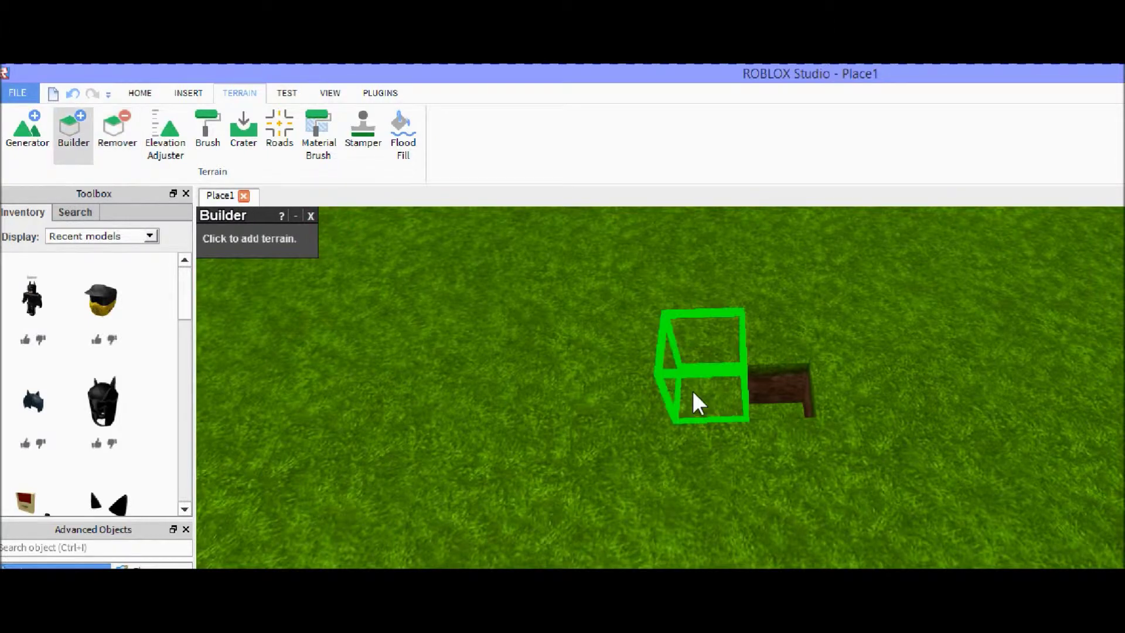
left_click(777, 410)
left_click(586, 456)
left_click(723, 453)
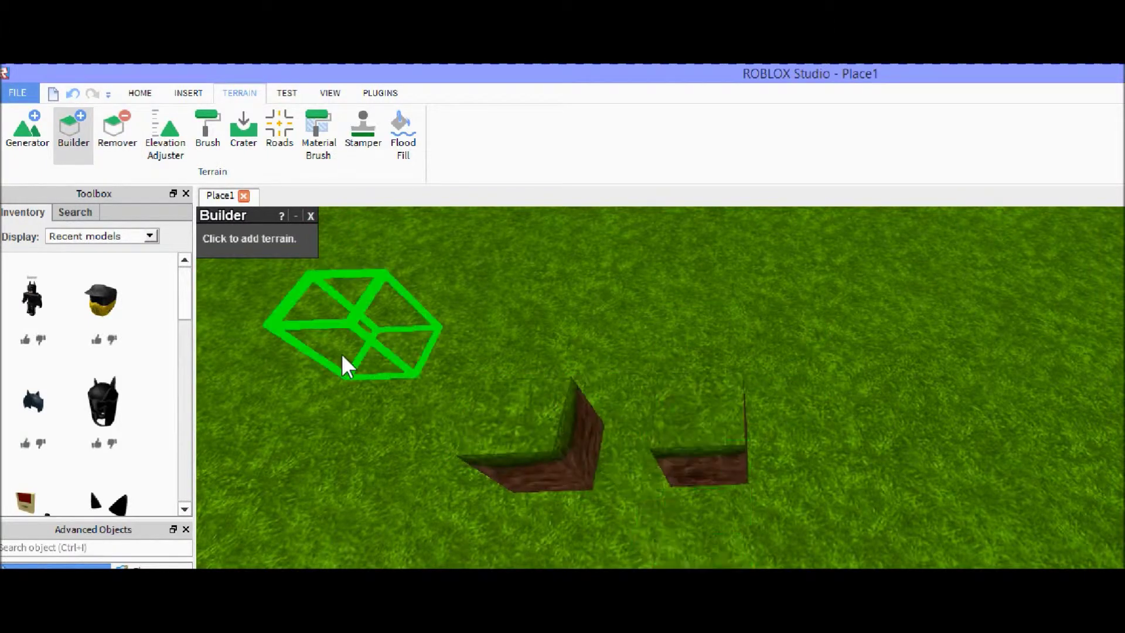
scroll(236, 212, "down", 3)
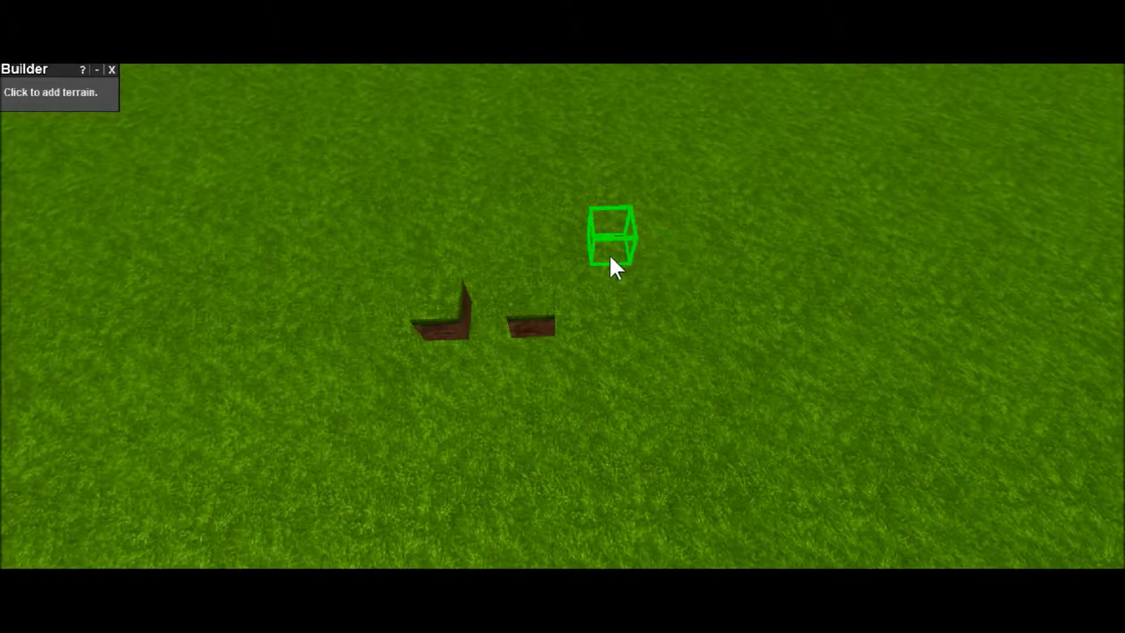
right_click_drag(809, 402, 814, 406)
right_click_drag(617, 261, 617, 262)
scroll(616, 260, "down", 1)
scroll(573, 298, "up", 1)
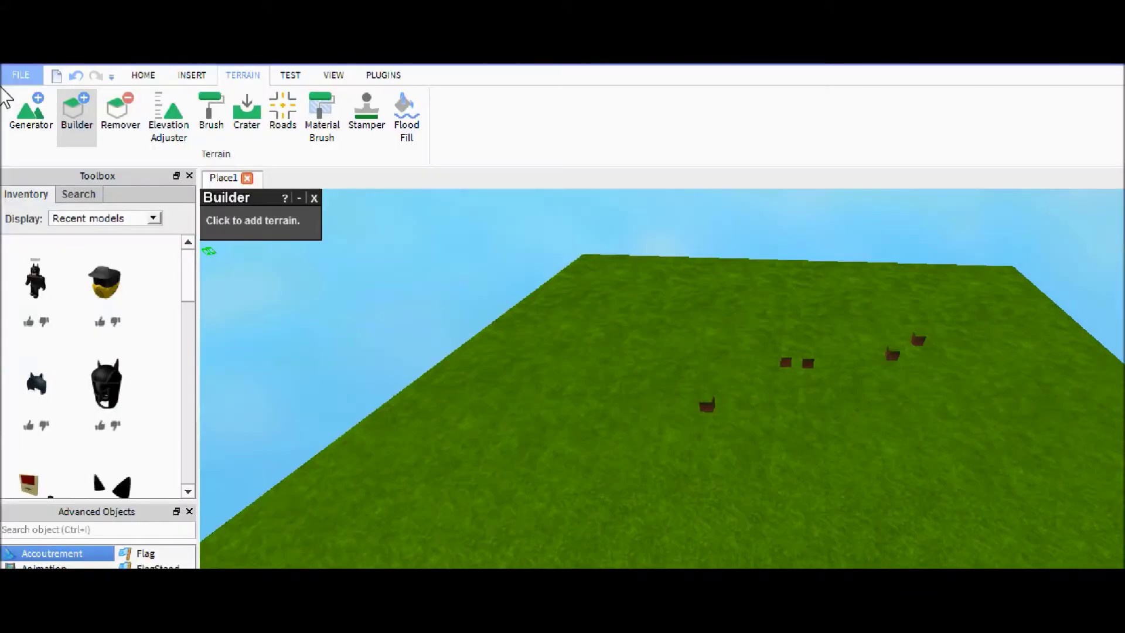
- Clear the flat test terrain from the place with the Terrain Generator
left_click(29, 109)
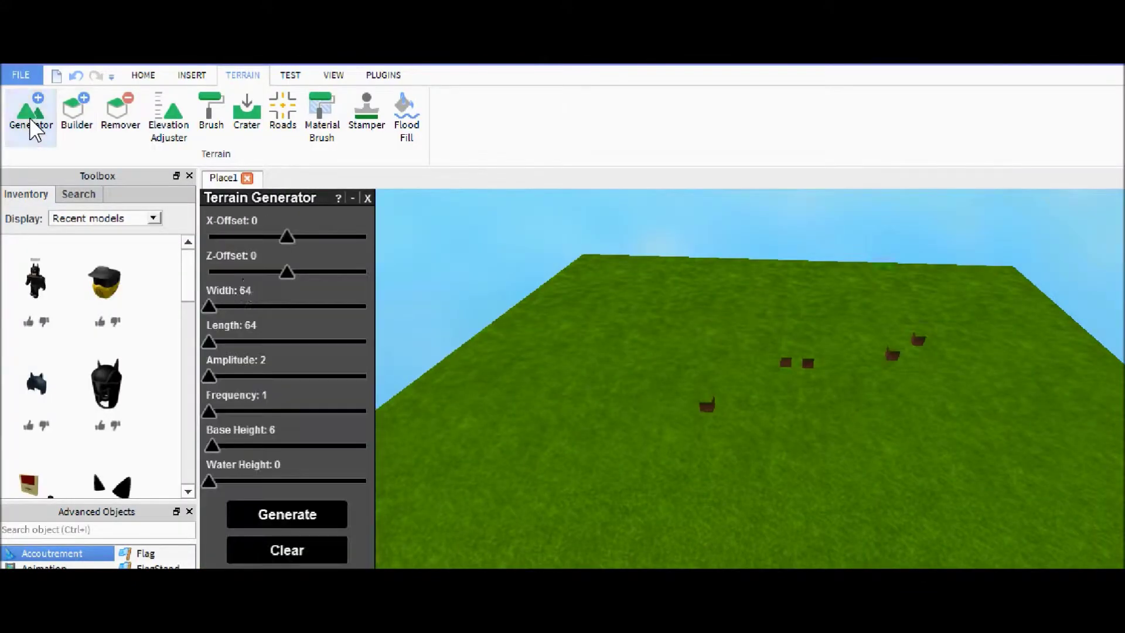
left_click(306, 531)
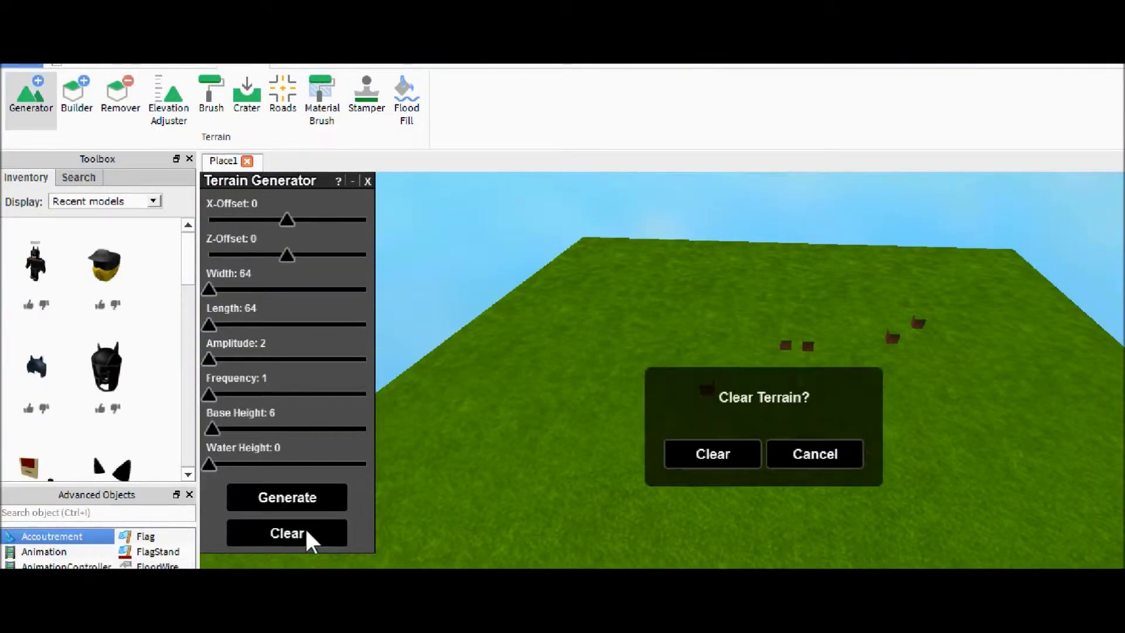
left_click(708, 462)
key("alt+Return")
key("alt+Return")
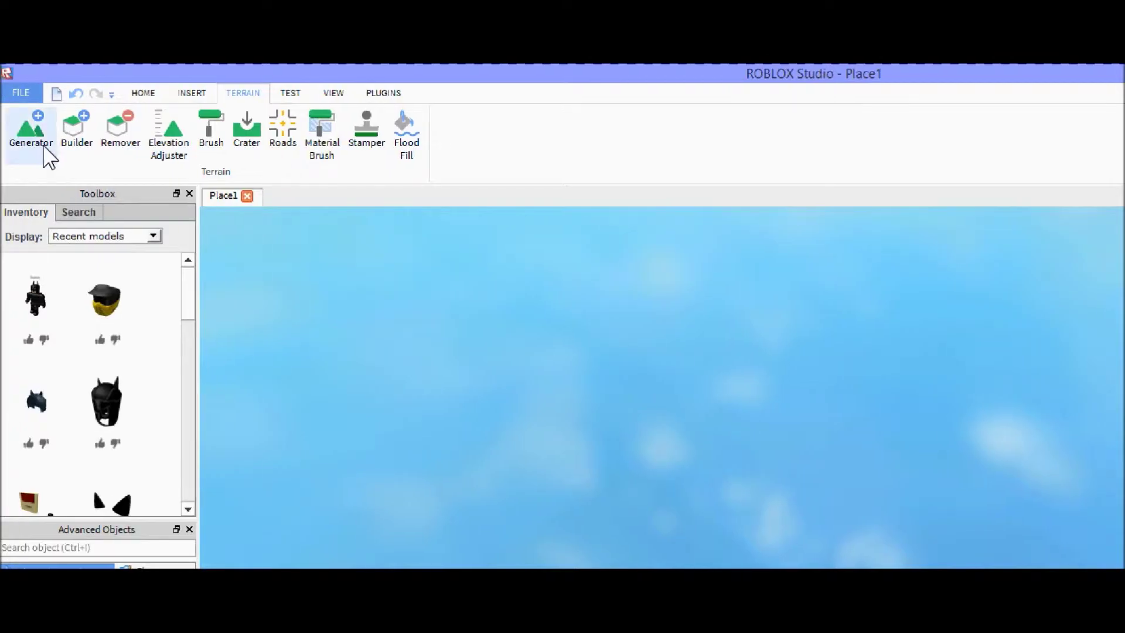
- Generate terrain with width 512, length 512, amplitude 46, frequency 8 and water height 22
left_click(36, 144)
key("alt+Return")
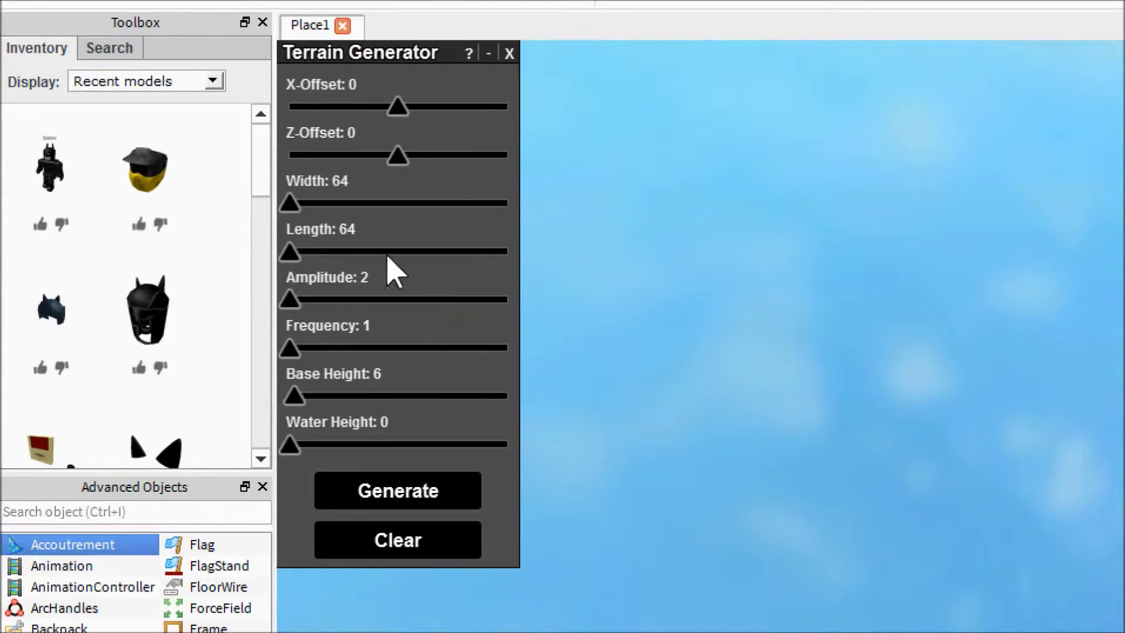
left_click_drag(291, 201, 421, 204)
left_click_drag(289, 252, 414, 275)
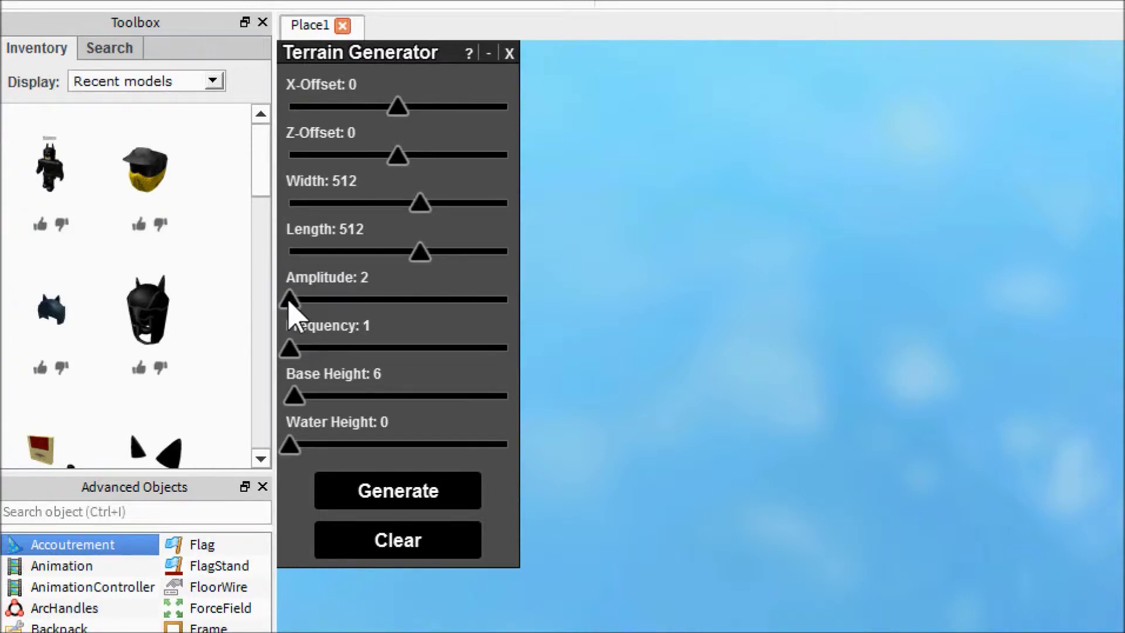
left_click_drag(290, 303, 453, 320)
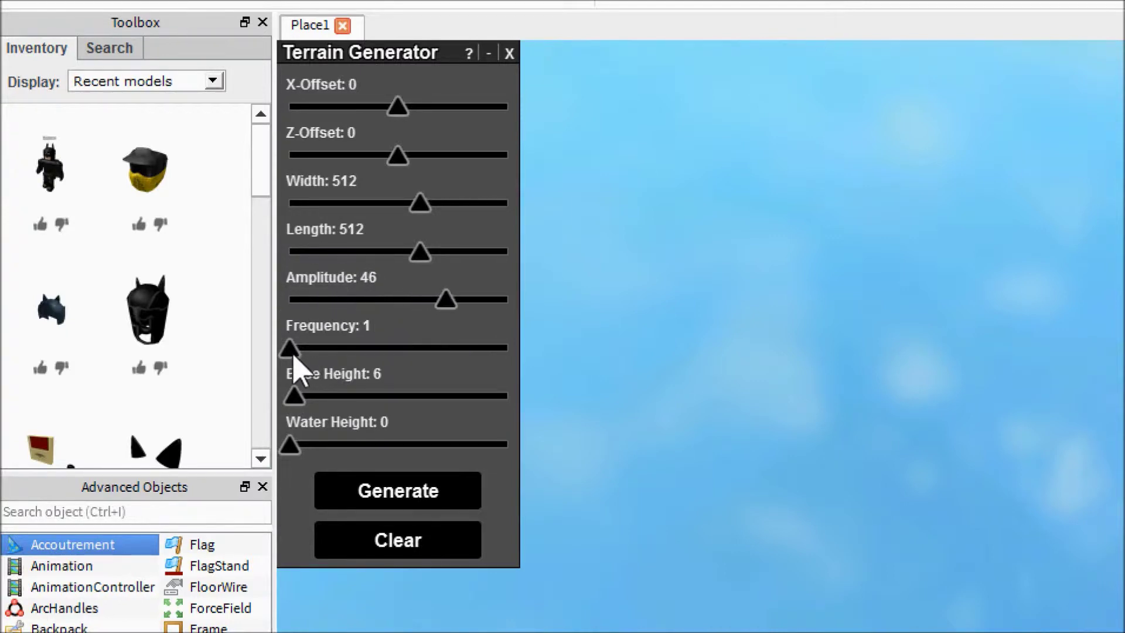
left_click_drag(292, 354, 387, 357)
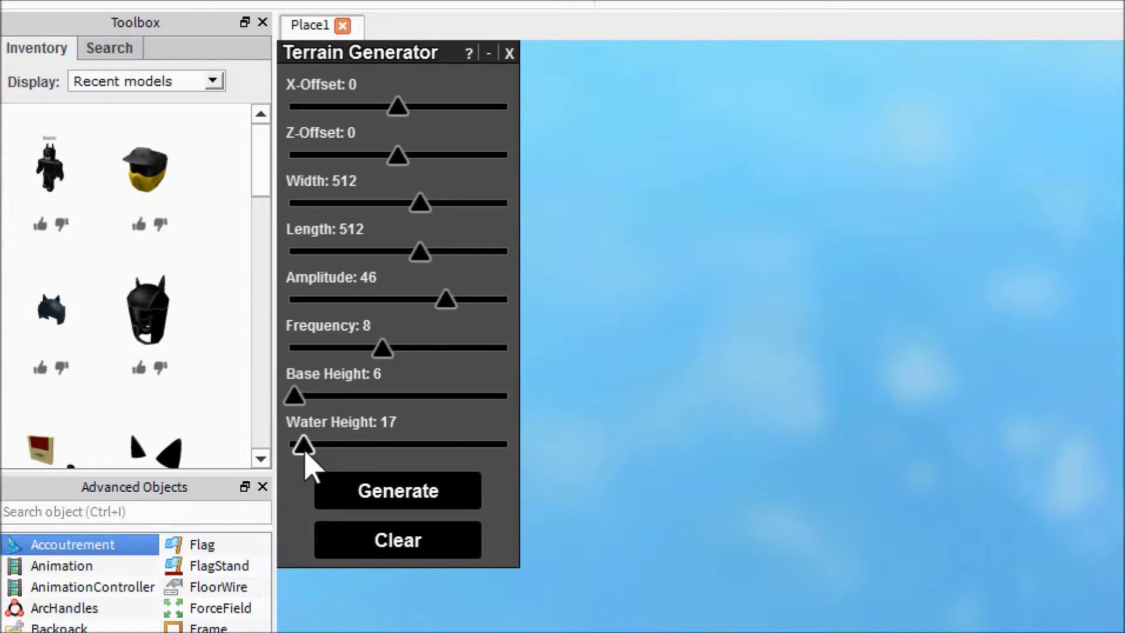
left_click(352, 490)
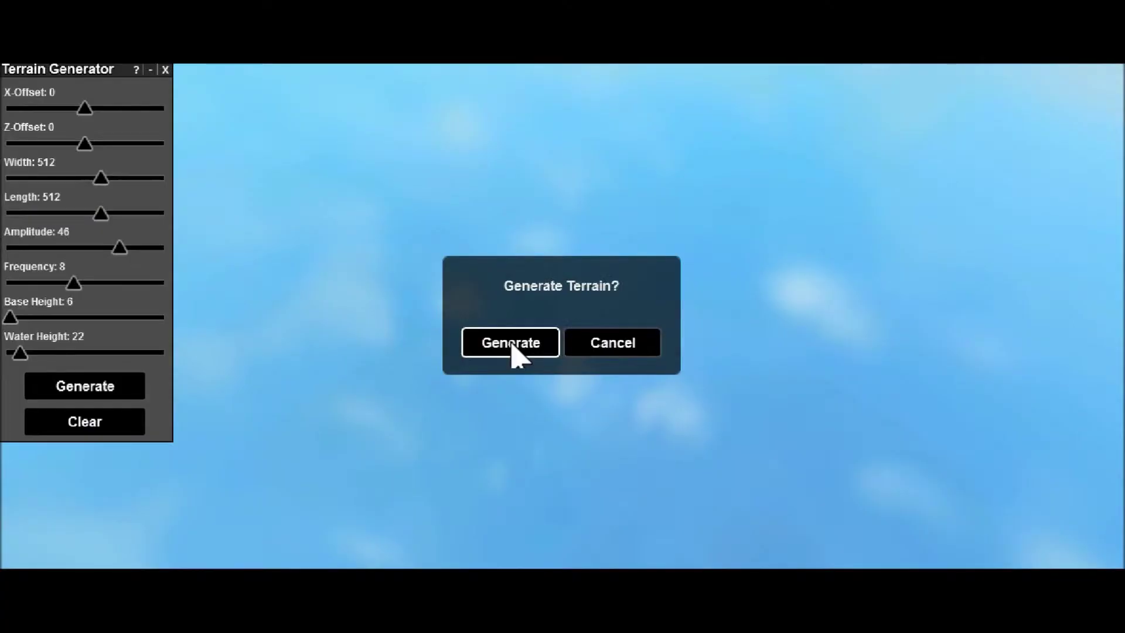
left_click(987, 430)
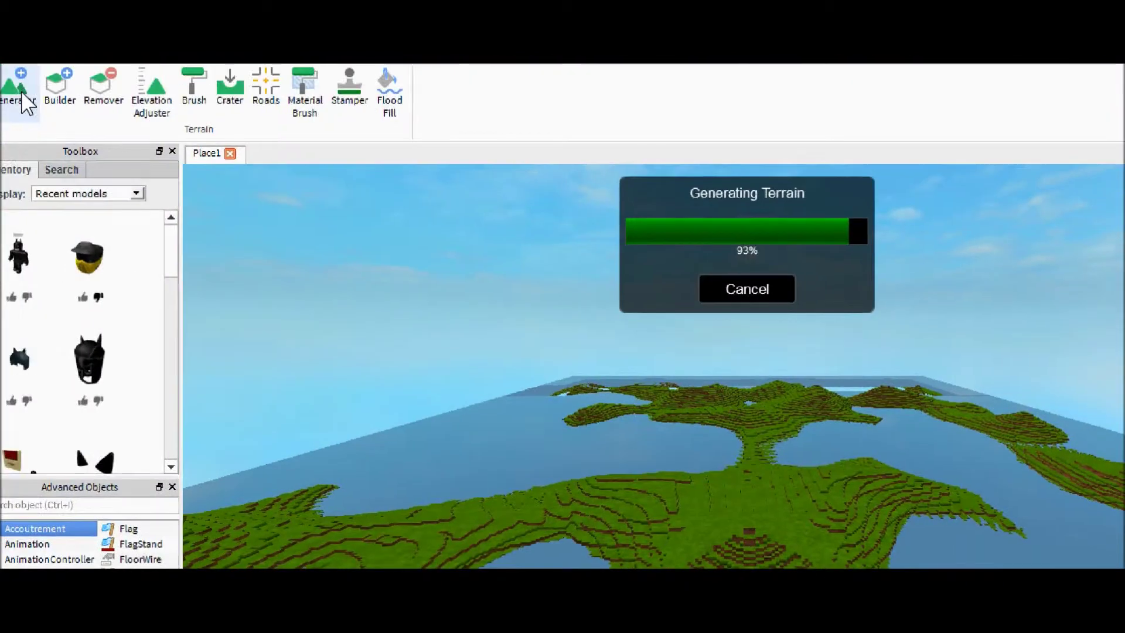
- Examine the newly generated hills, islands and water by flying across the whole map
left_click(20, 92)
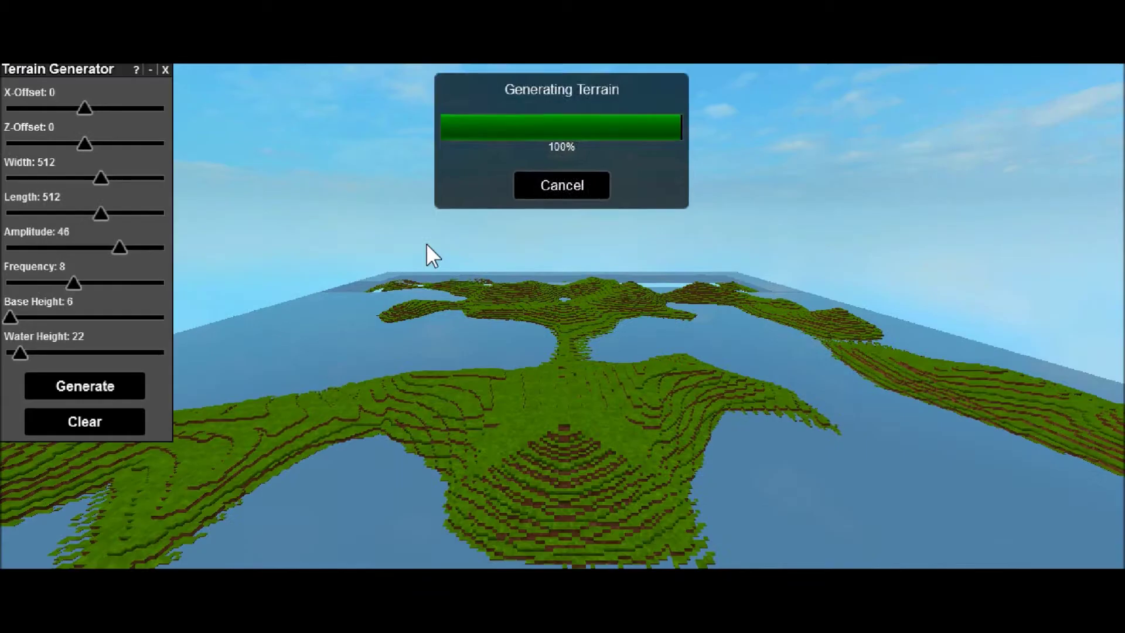
scroll(432, 291, "up", 4)
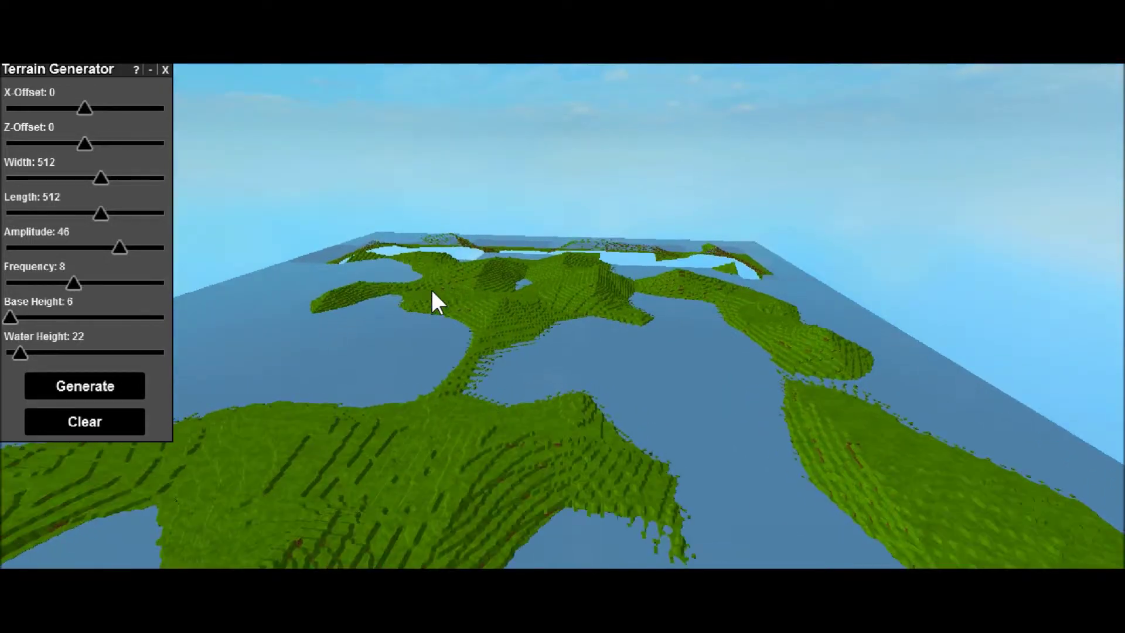
key("w")
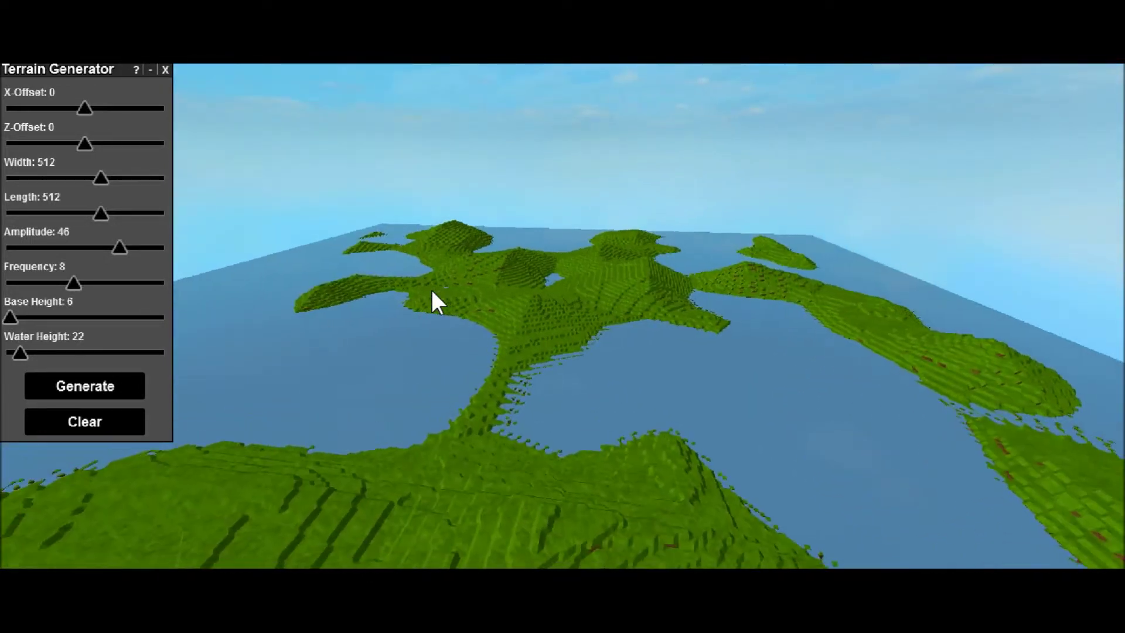
key("w")
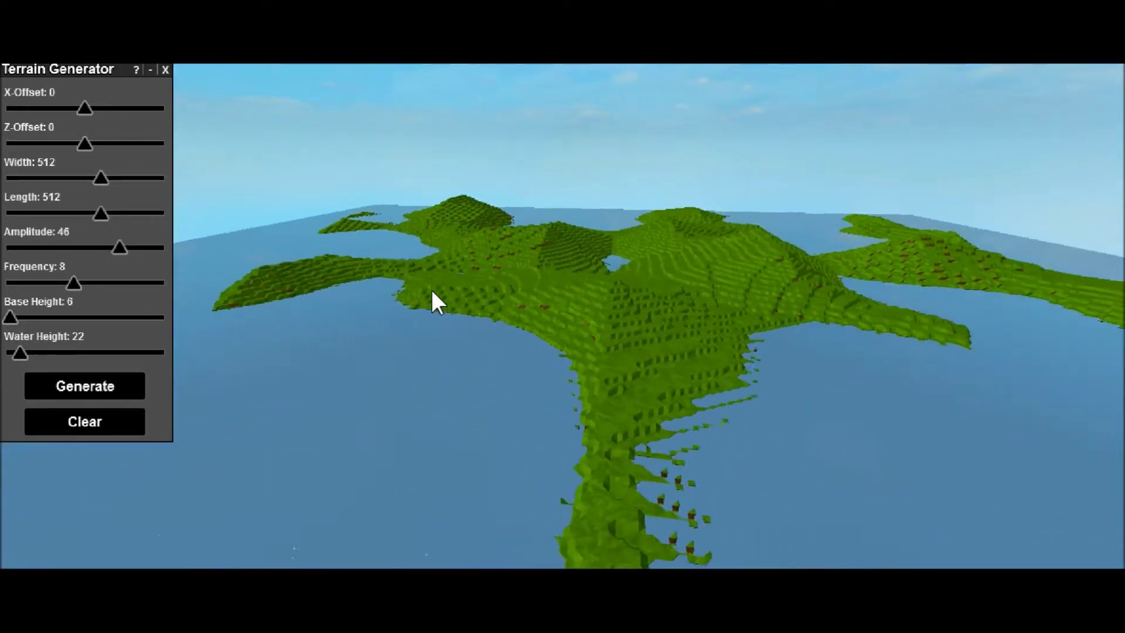
key("w")
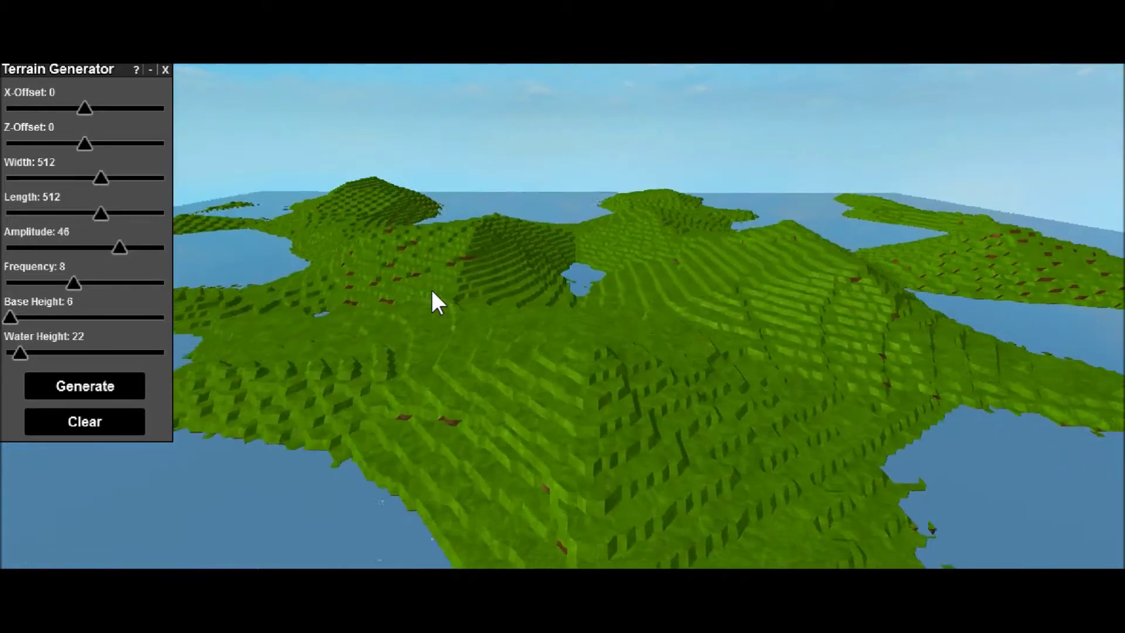
key("w")
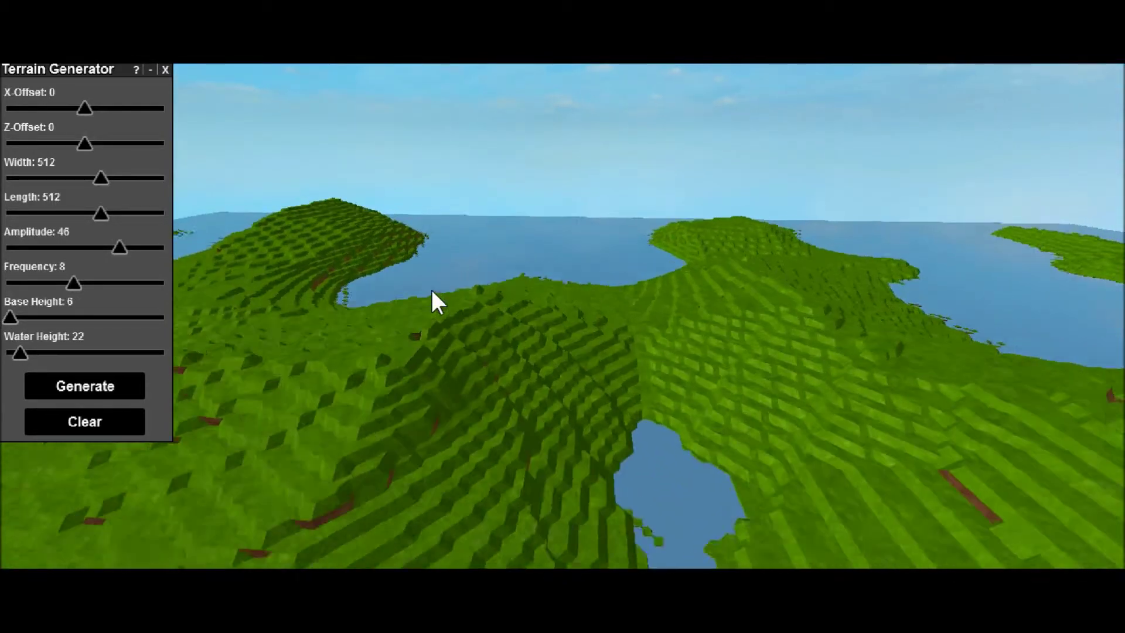
key("w")
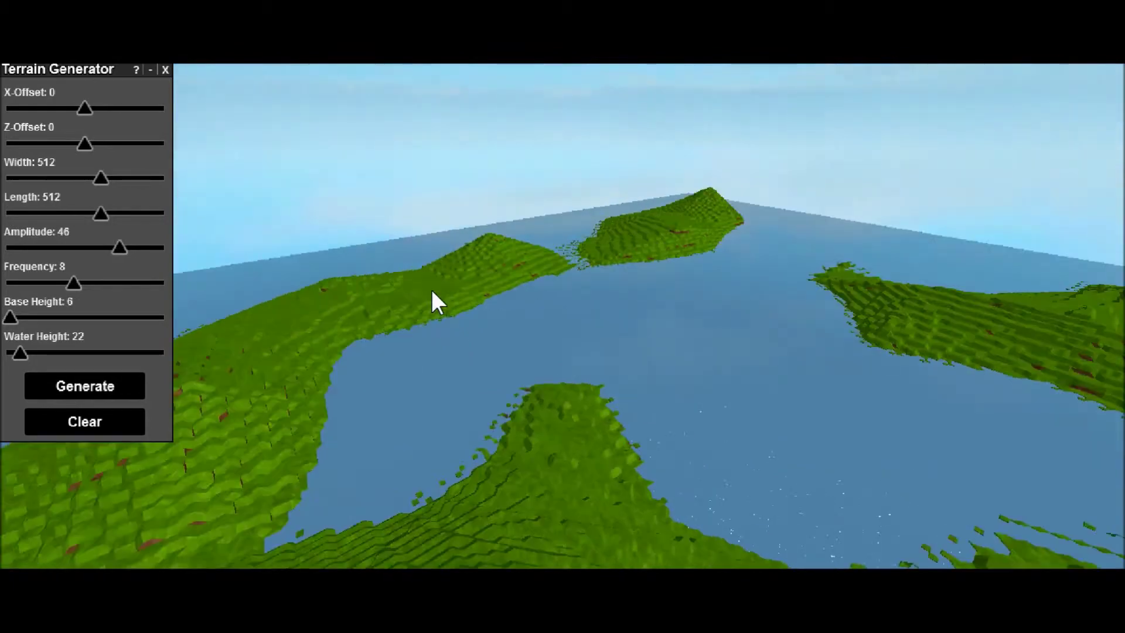
key("w")
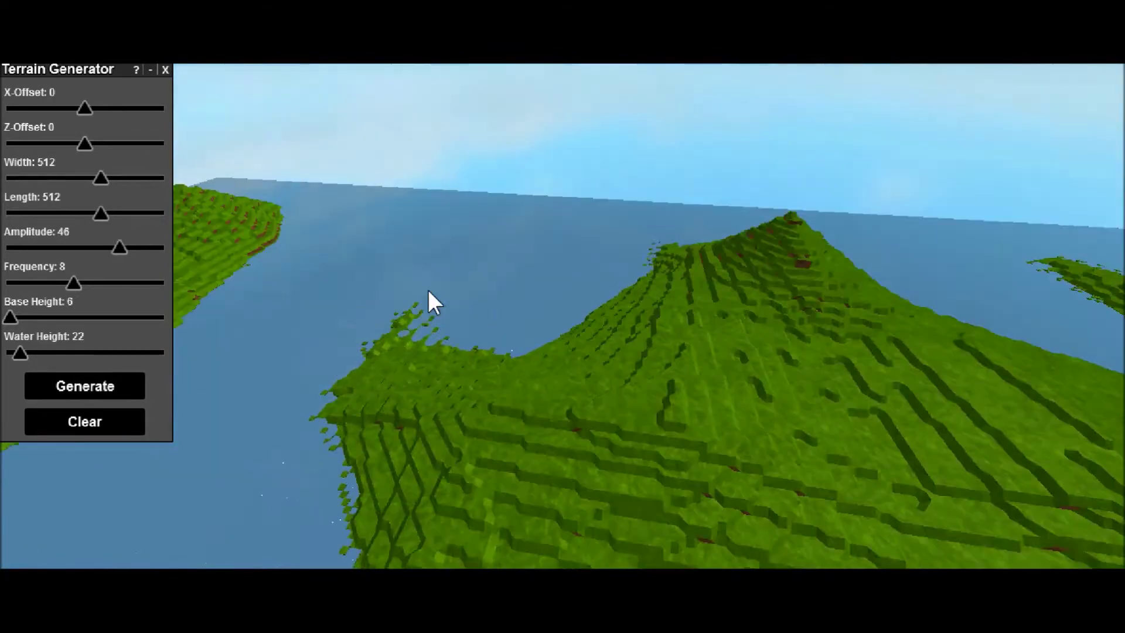
key("w")
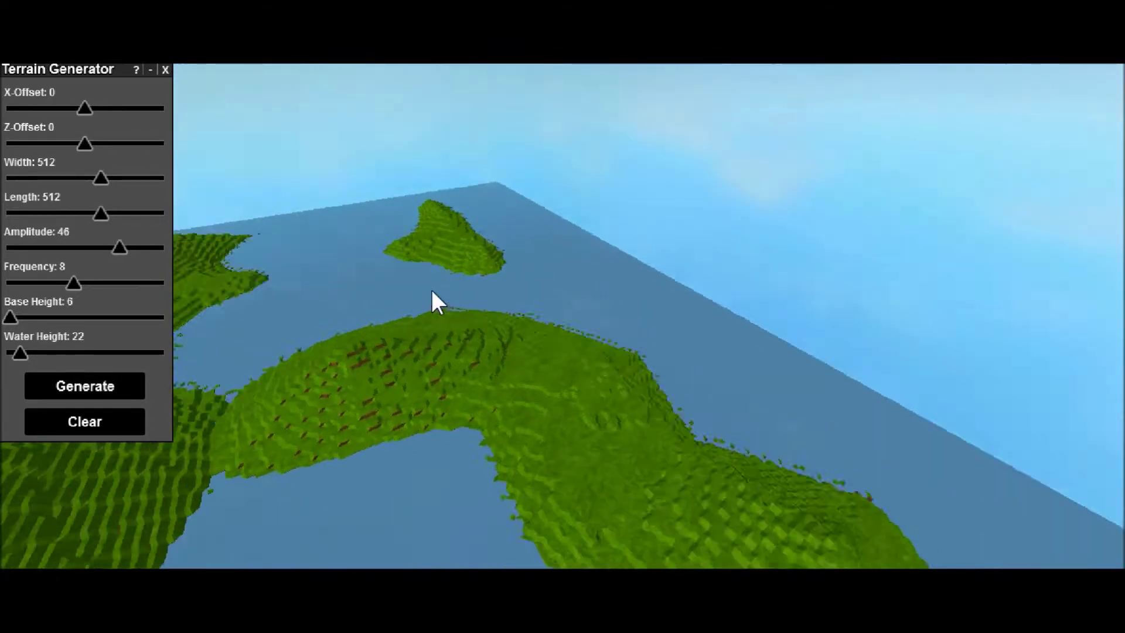
key("w")
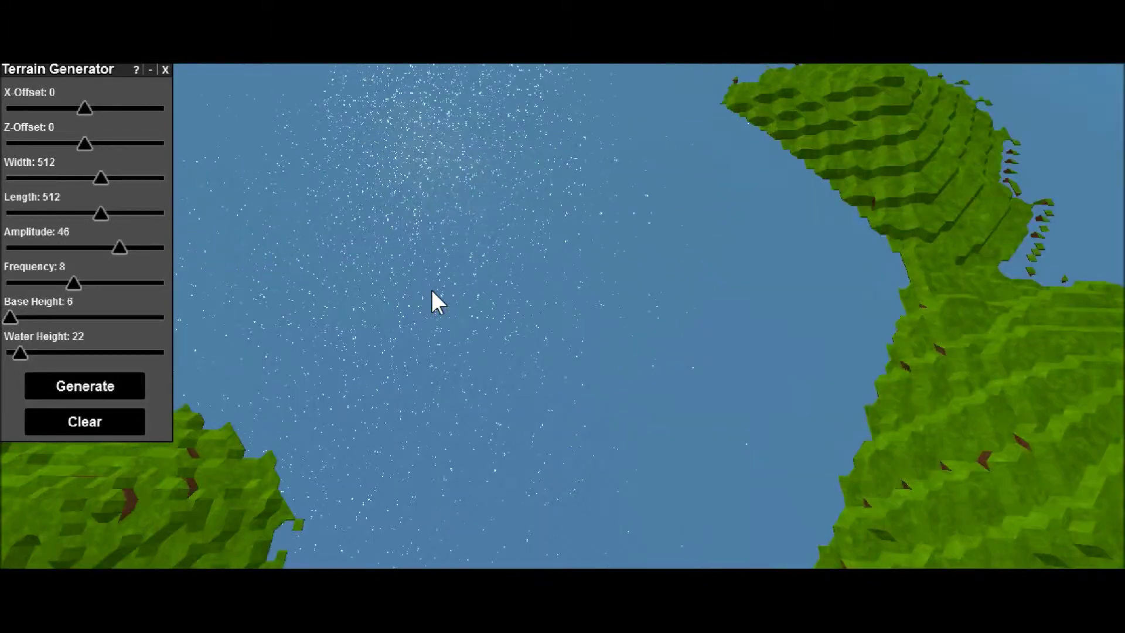
- Play-test the generated map in solo mode and walk the character across the grassy hills
right_click_drag(432, 291, 431, 289)
key("w")
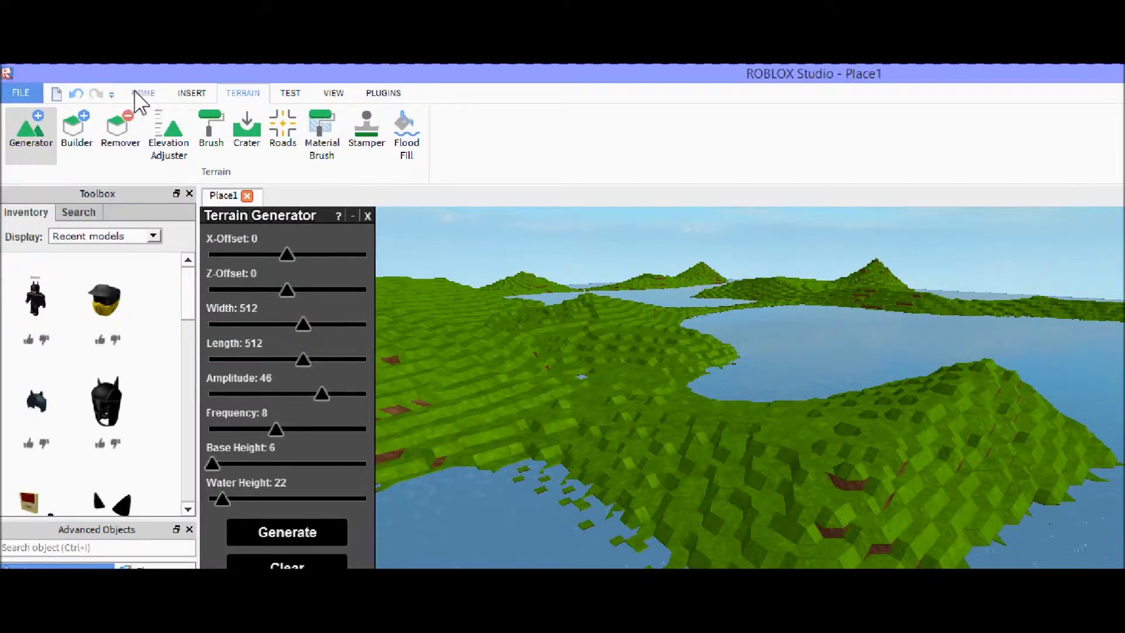
left_click(143, 94)
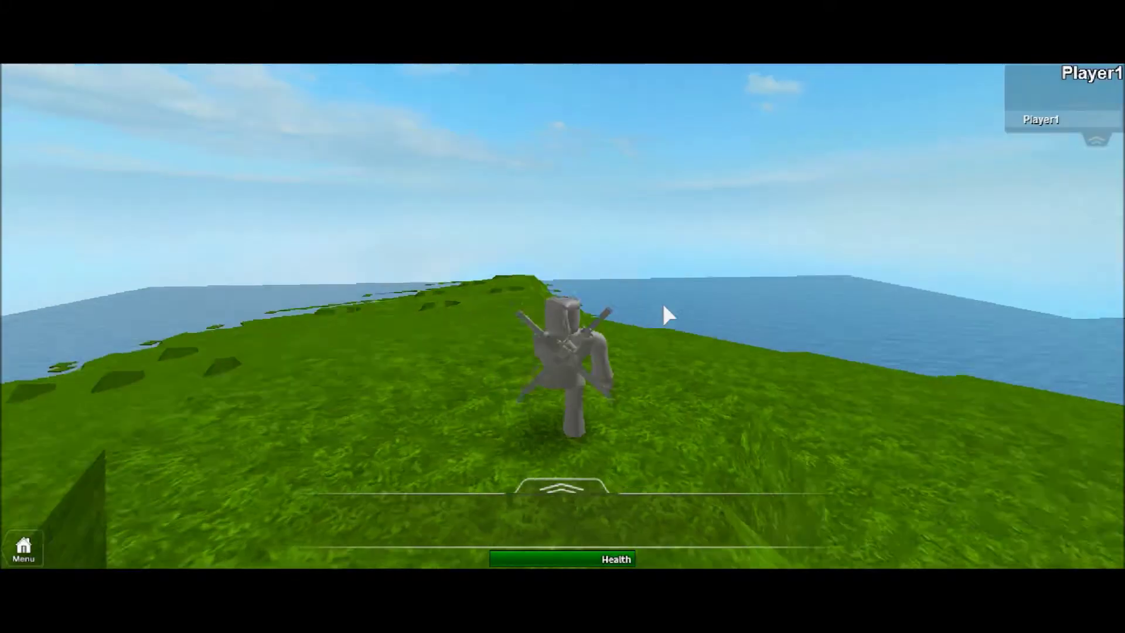
key("w")
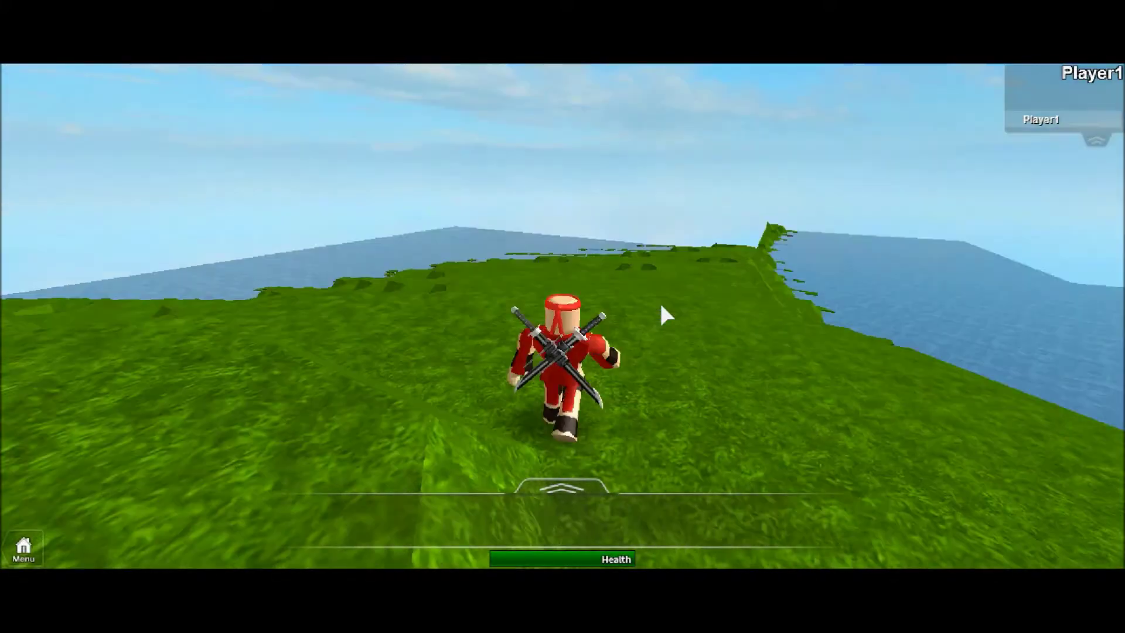
key("w")
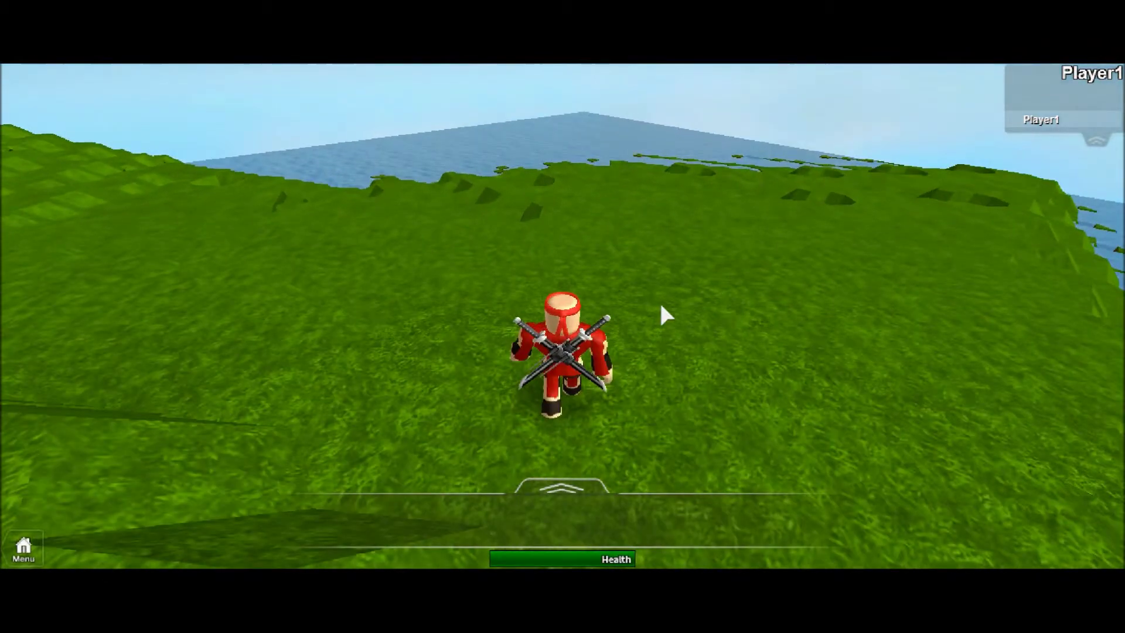
key("w")
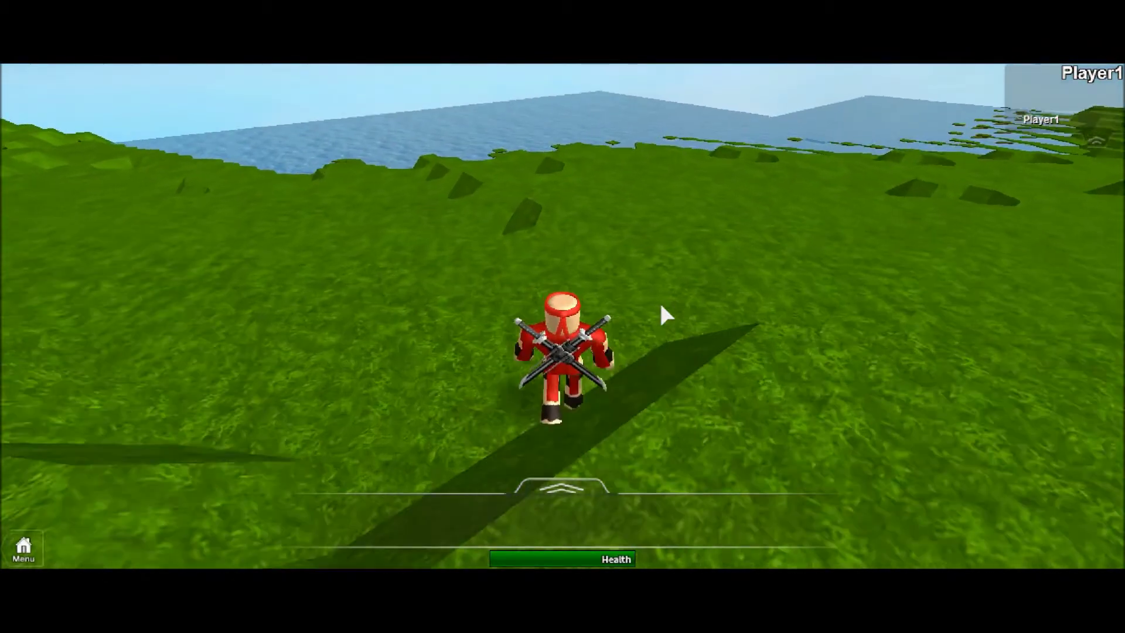
key("w")
key("a")
key("d")
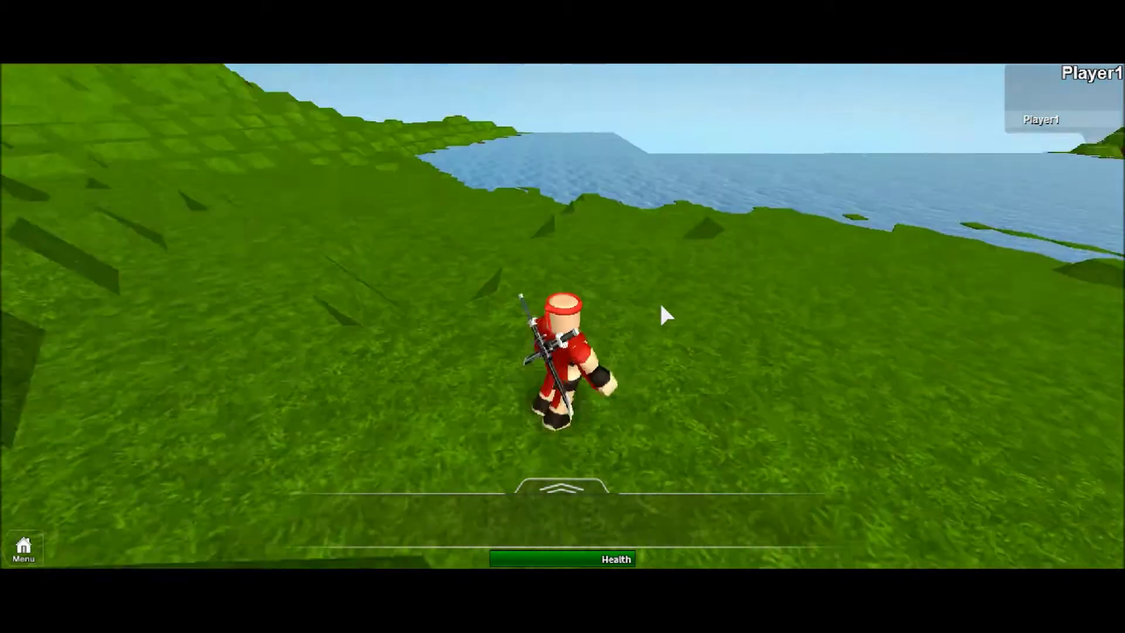
- Walk the character down to the shore, swim underwater, and end the play test
key("w")
right_click_drag(660, 305, 661, 304)
key("w")
key("d")
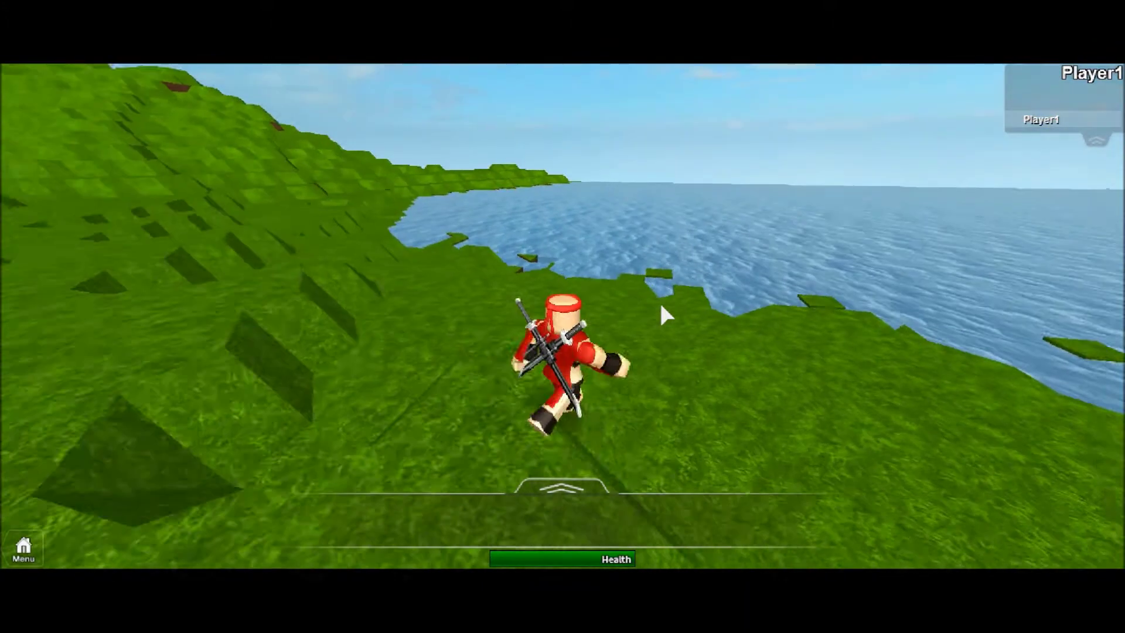
key("w")
key("d")
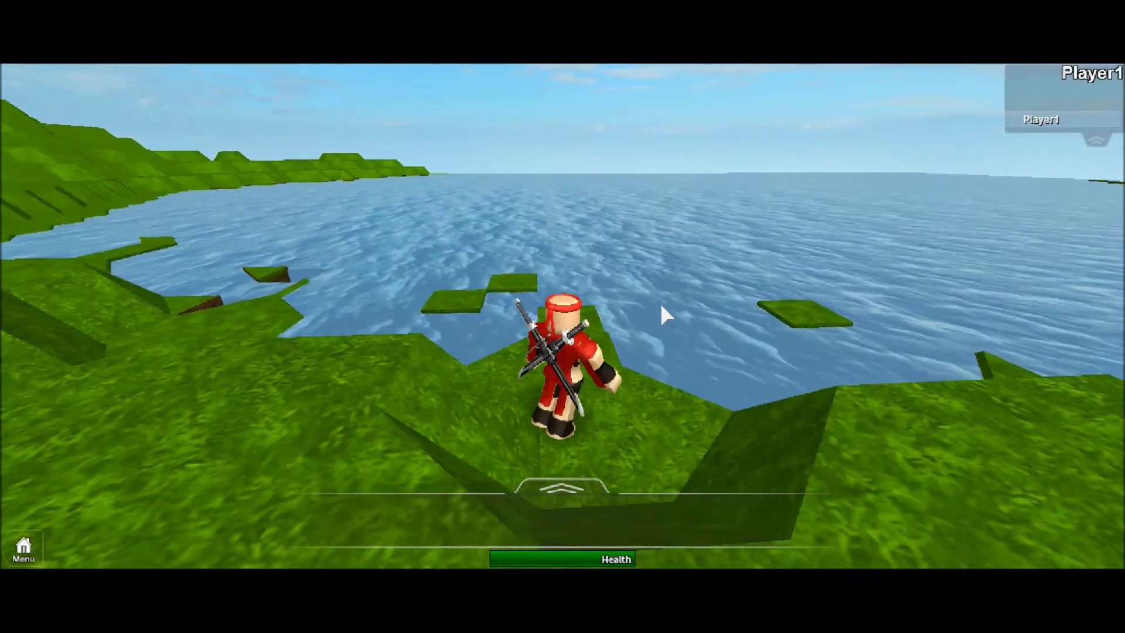
key("Up")
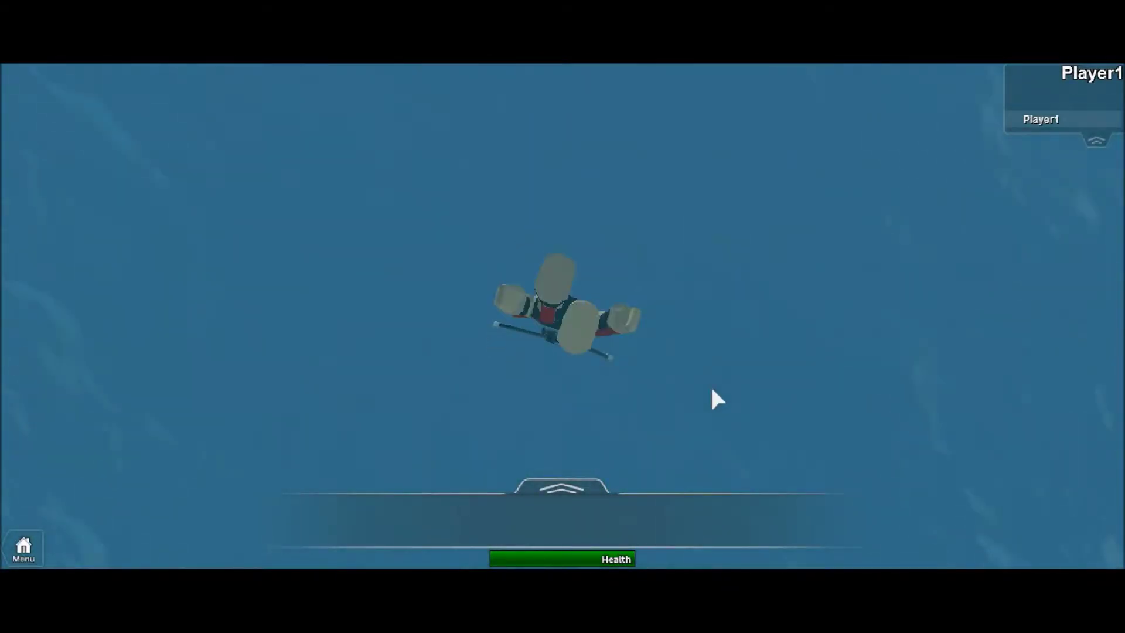
right_click_drag(712, 390, 711, 390)
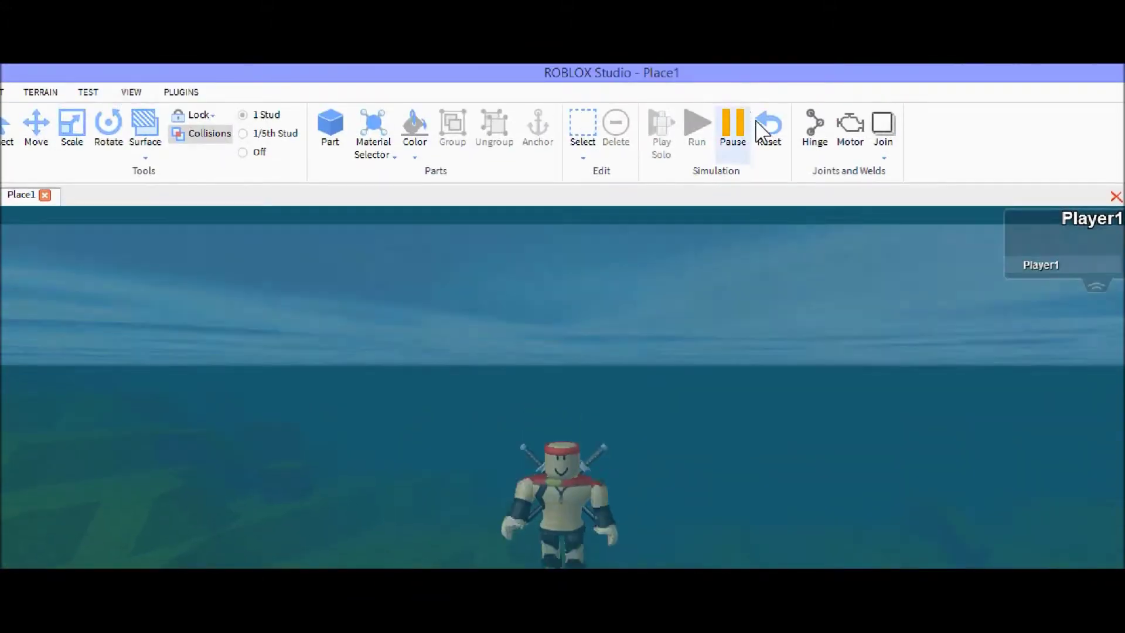
left_click(765, 135)
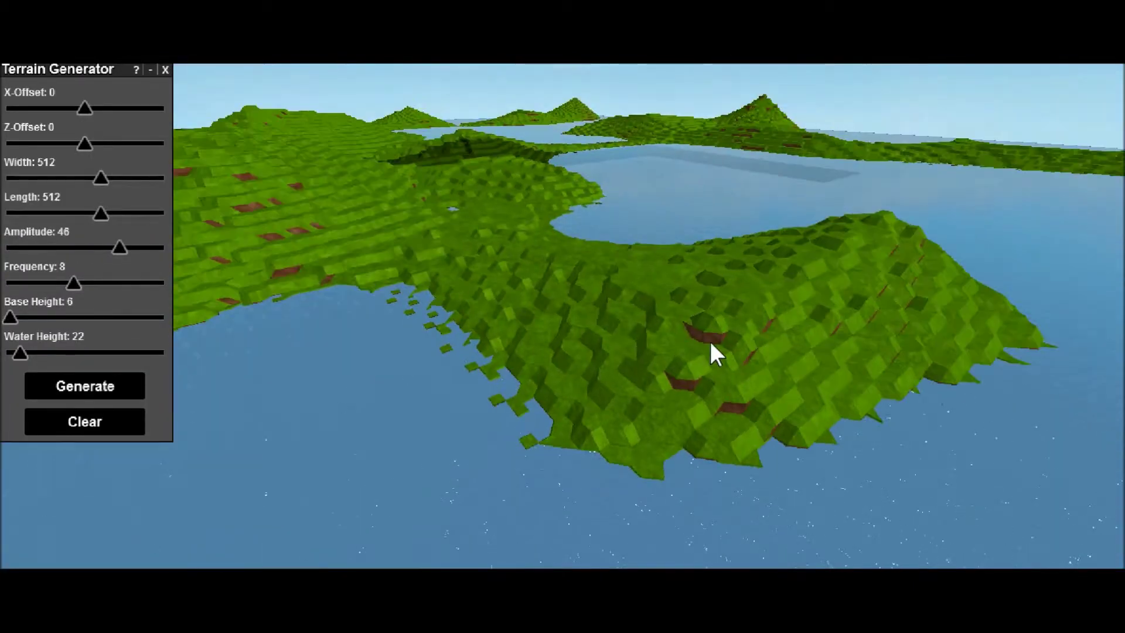
- Clear the hilly water map from the place with the Terrain Generator
left_click(117, 428)
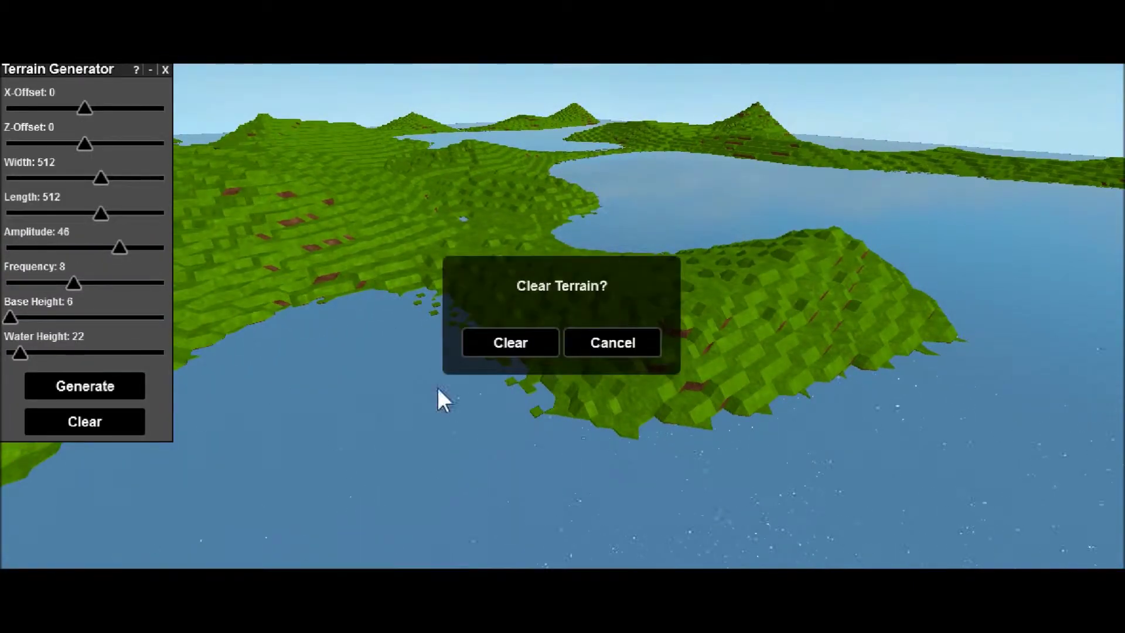
left_click(515, 347)
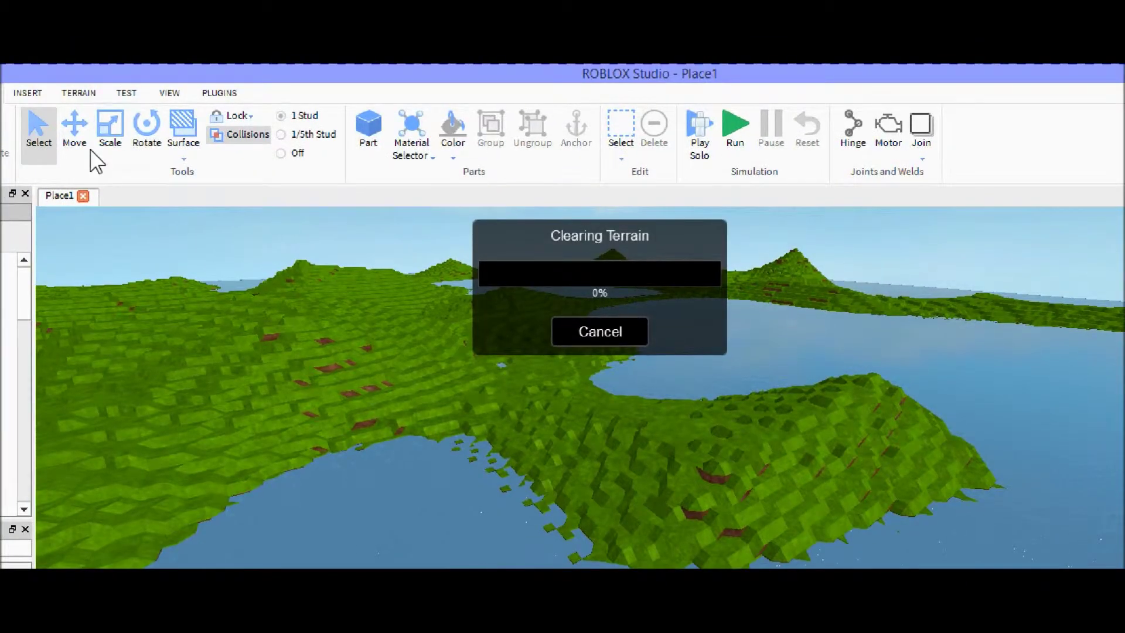
- Generate flat terrain with width 128, length 128, amplitude 2, frequency 1, base height 76 and water height 0
left_click(75, 92)
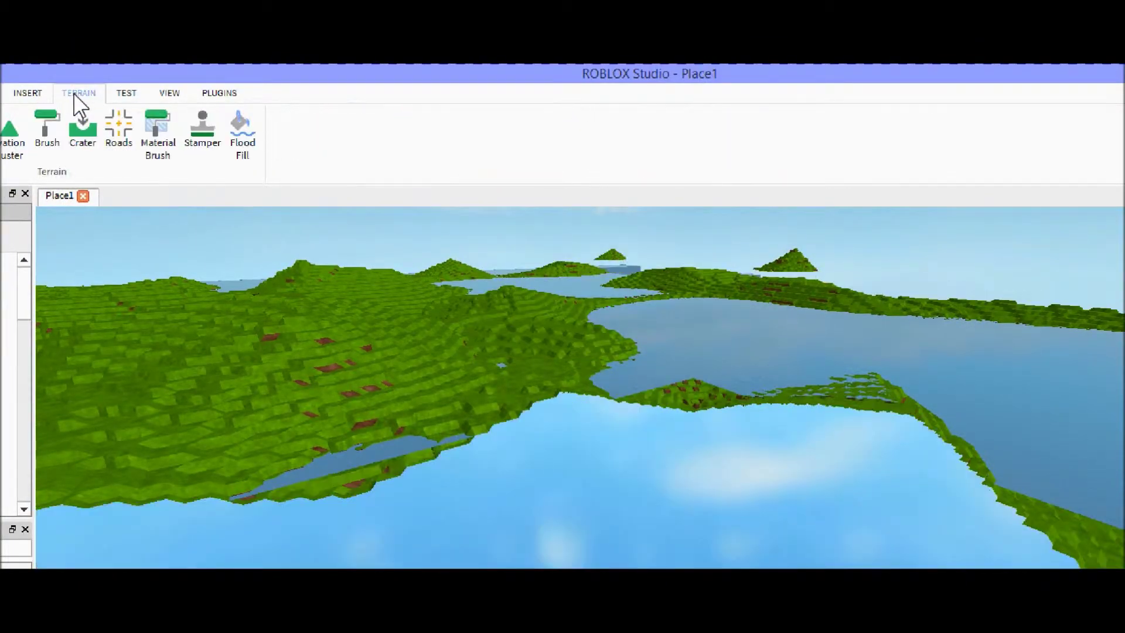
left_click(31, 154)
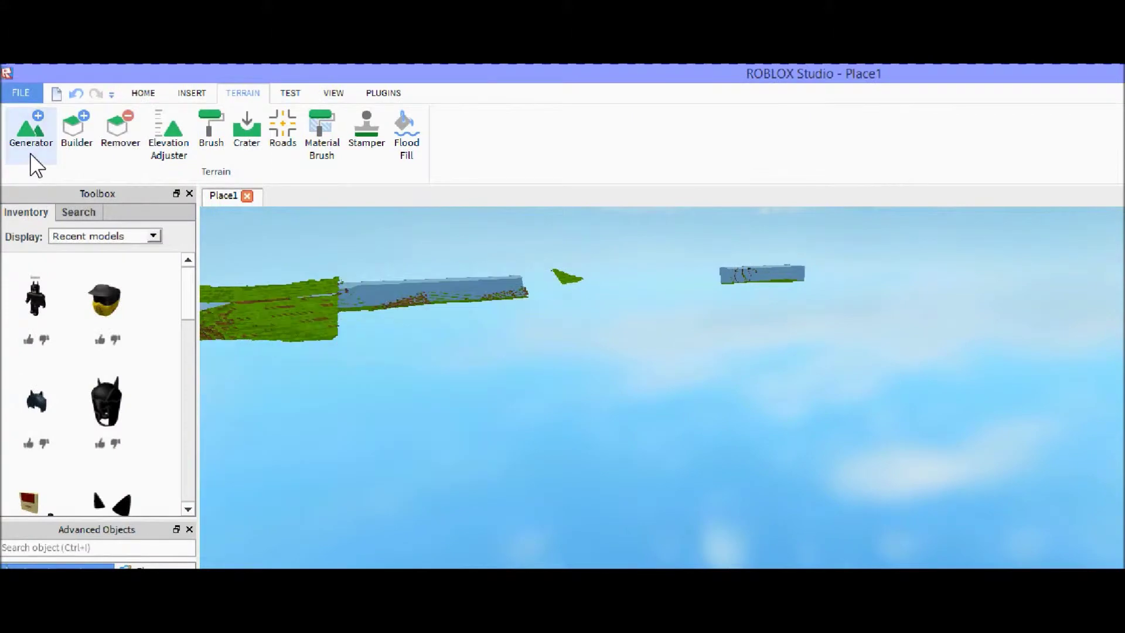
left_click_drag(273, 433, 207, 432)
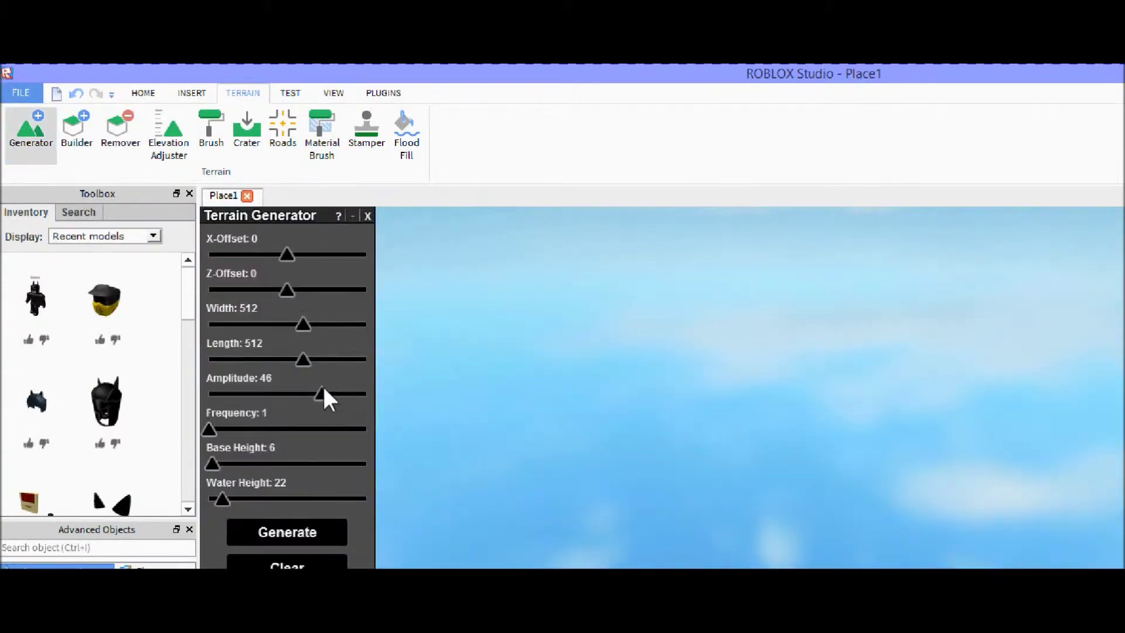
left_click_drag(322, 391, 206, 394)
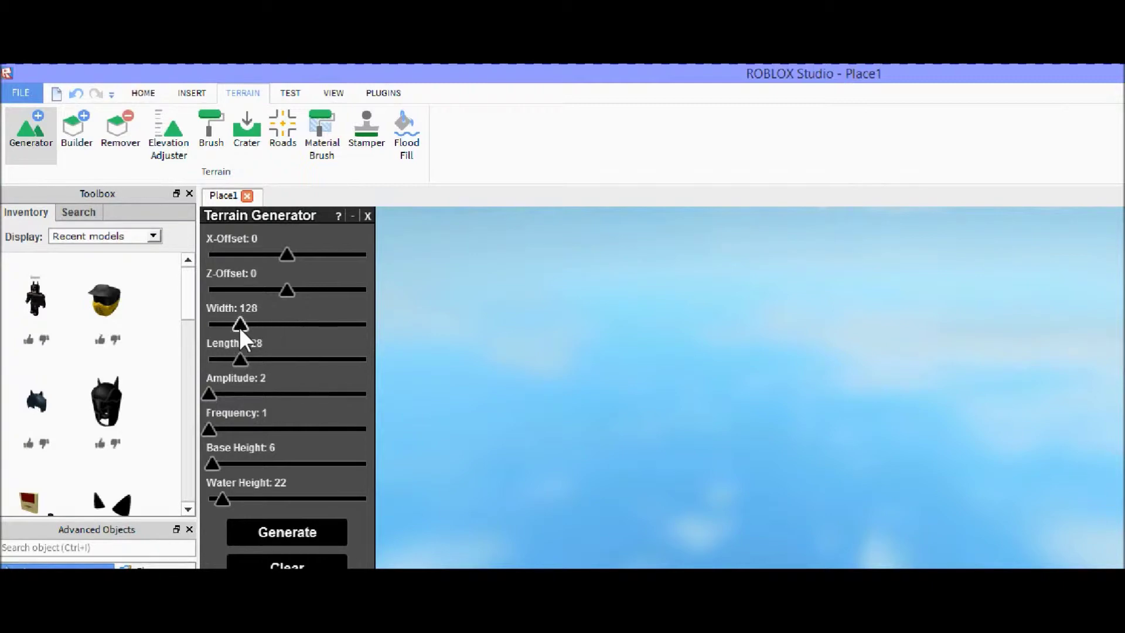
left_click_drag(222, 503, 259, 468)
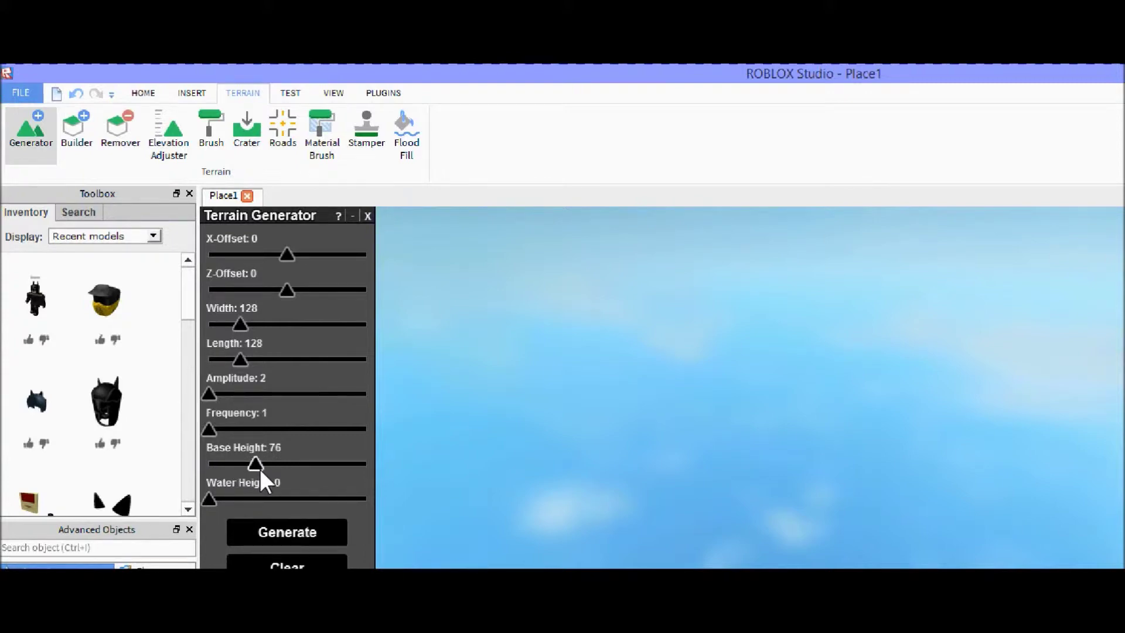
left_click(285, 528)
left_click(700, 492)
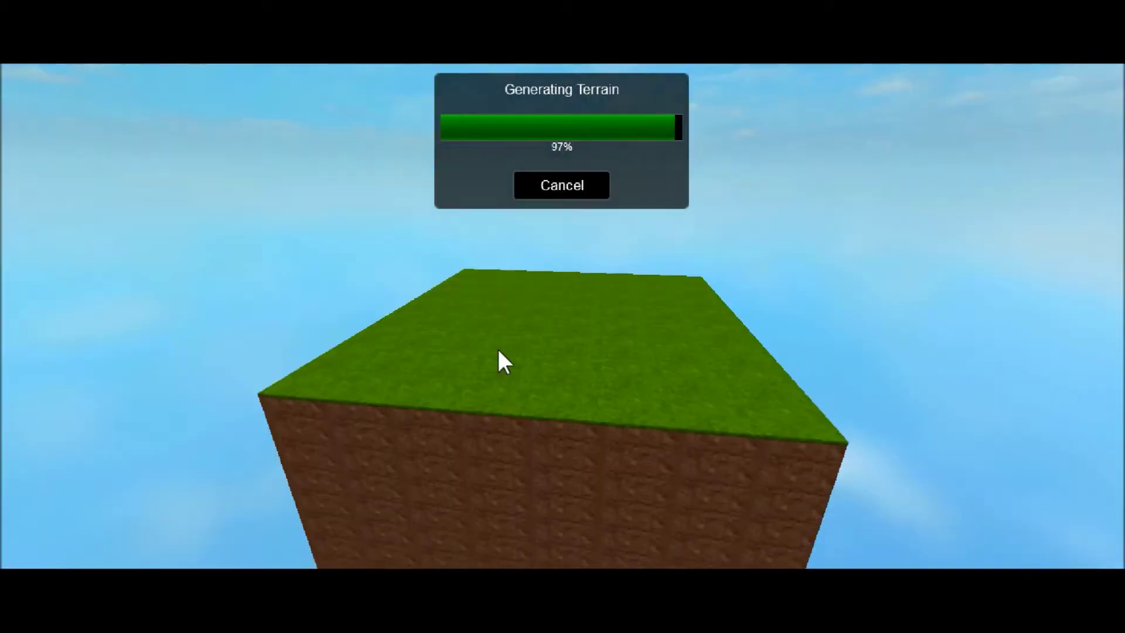
- Add two single terrain blocks on the flat grass with the Builder and delete them with the Remover
right_click_drag(498, 351, 499, 350)
scroll(498, 350, "up", 2)
scroll(498, 350, "up", 5)
key("e")
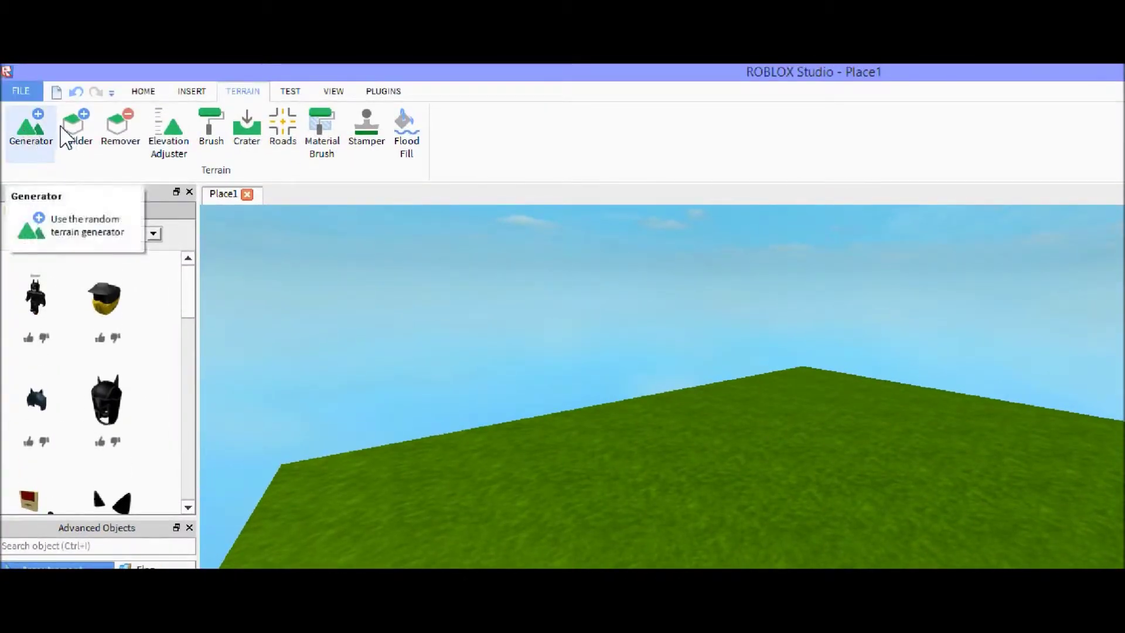
left_click(76, 130)
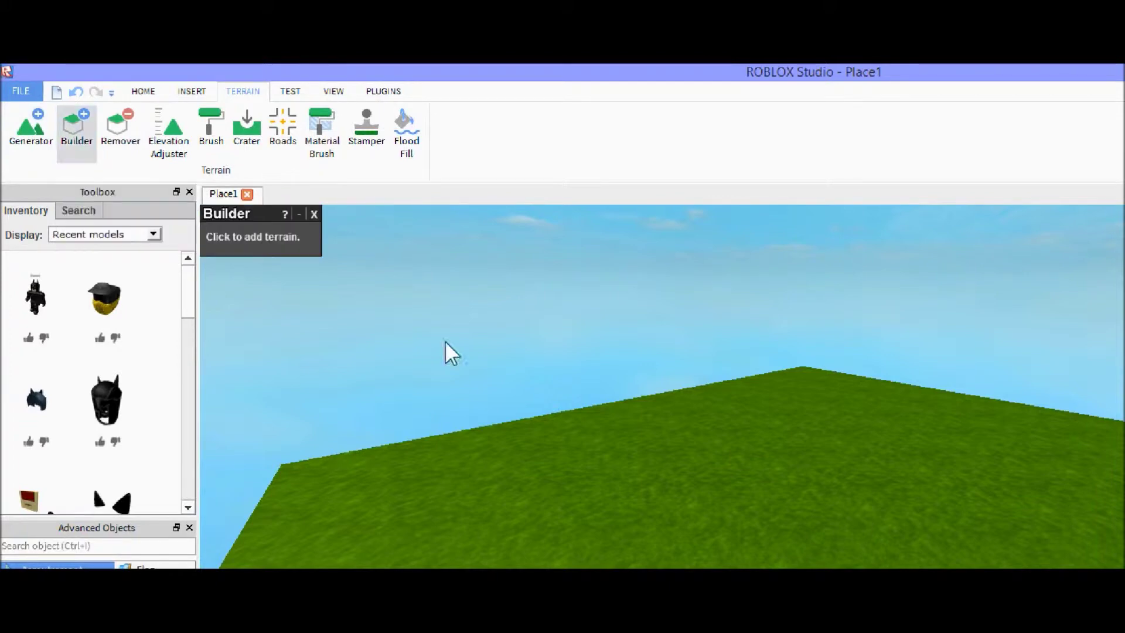
left_click(581, 504)
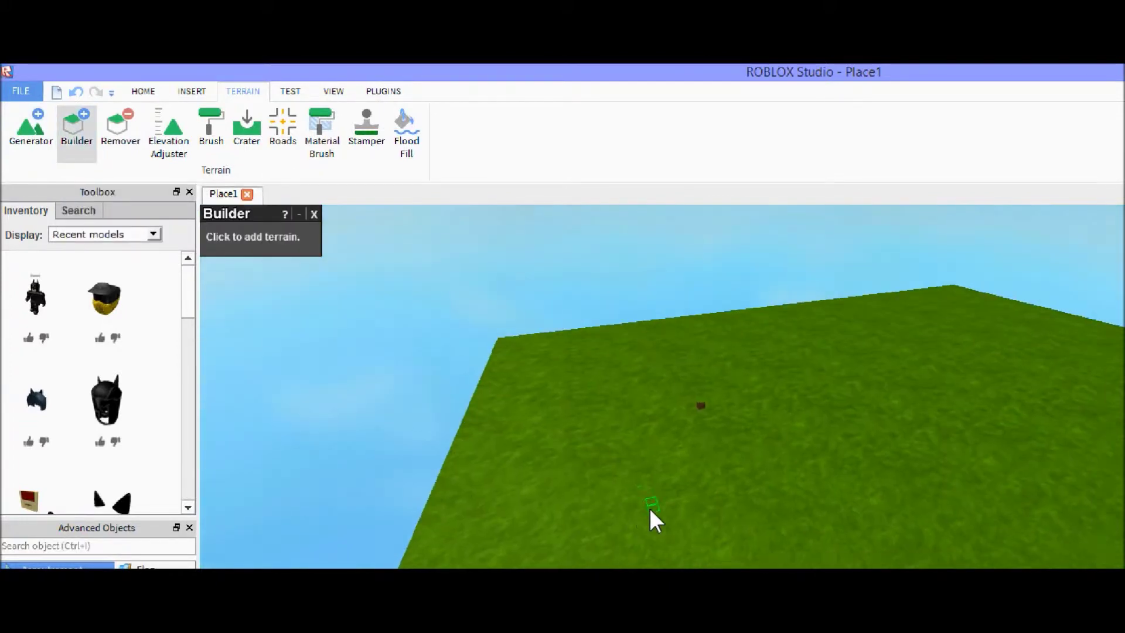
key("w")
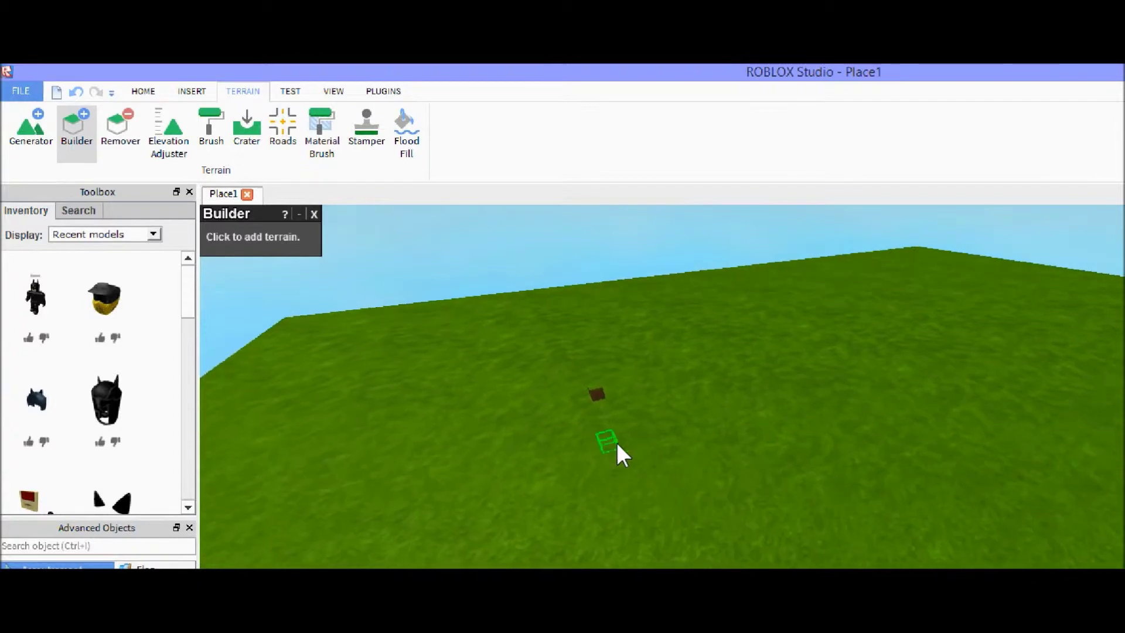
left_click(633, 411)
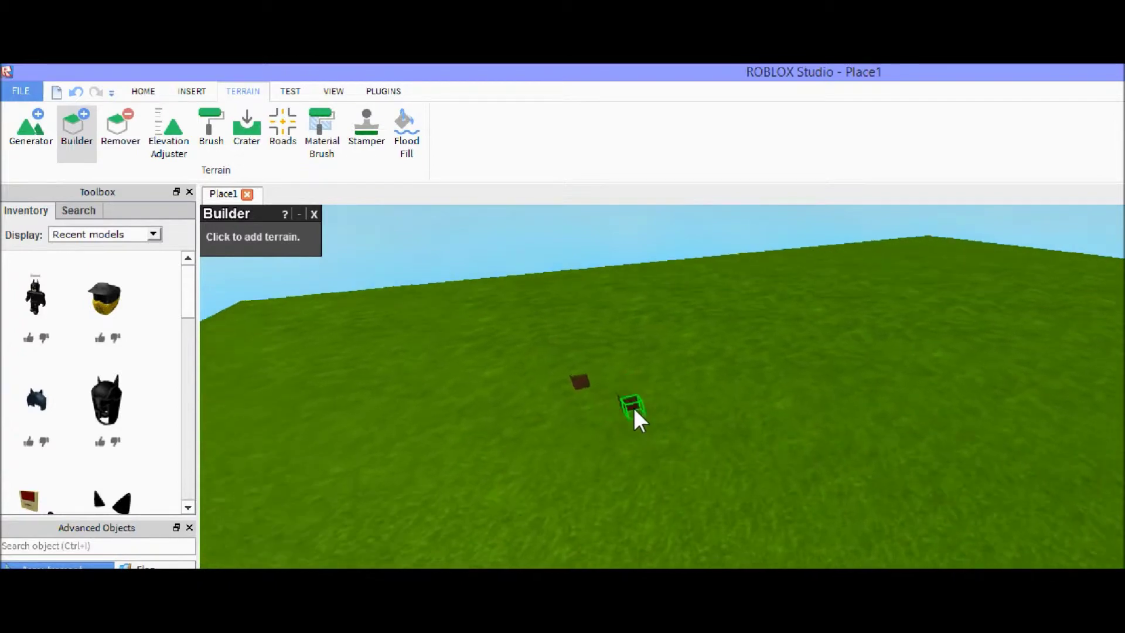
left_click(124, 143)
left_click(721, 359)
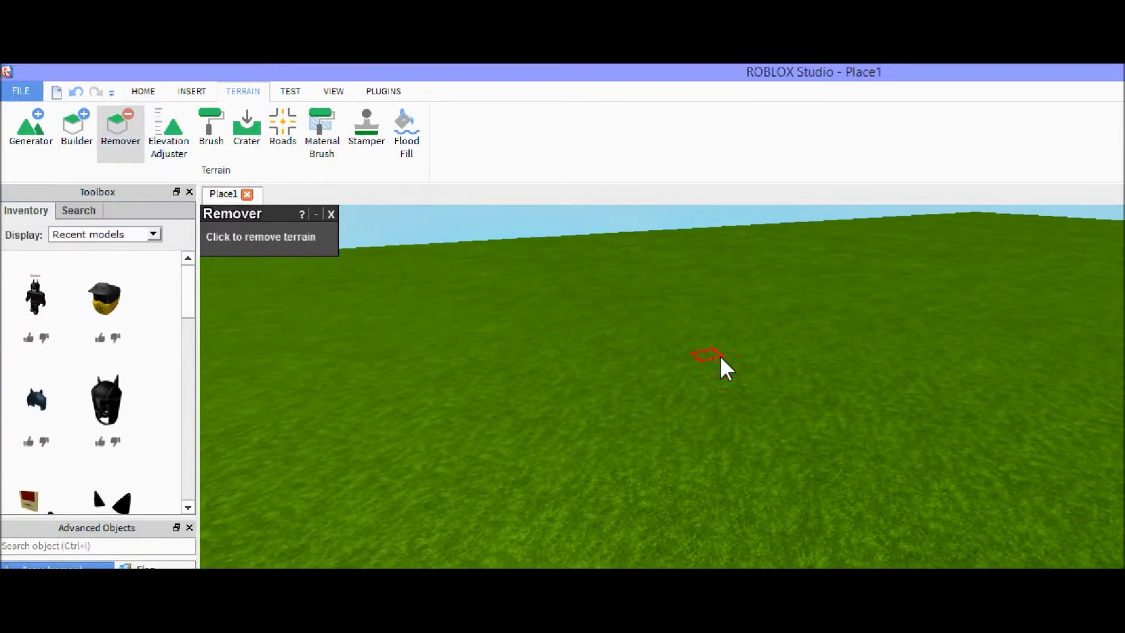
- Set the Elevation Adjuster's radius to 7 and try it on the flat grass with slope 0.5
left_click(170, 158)
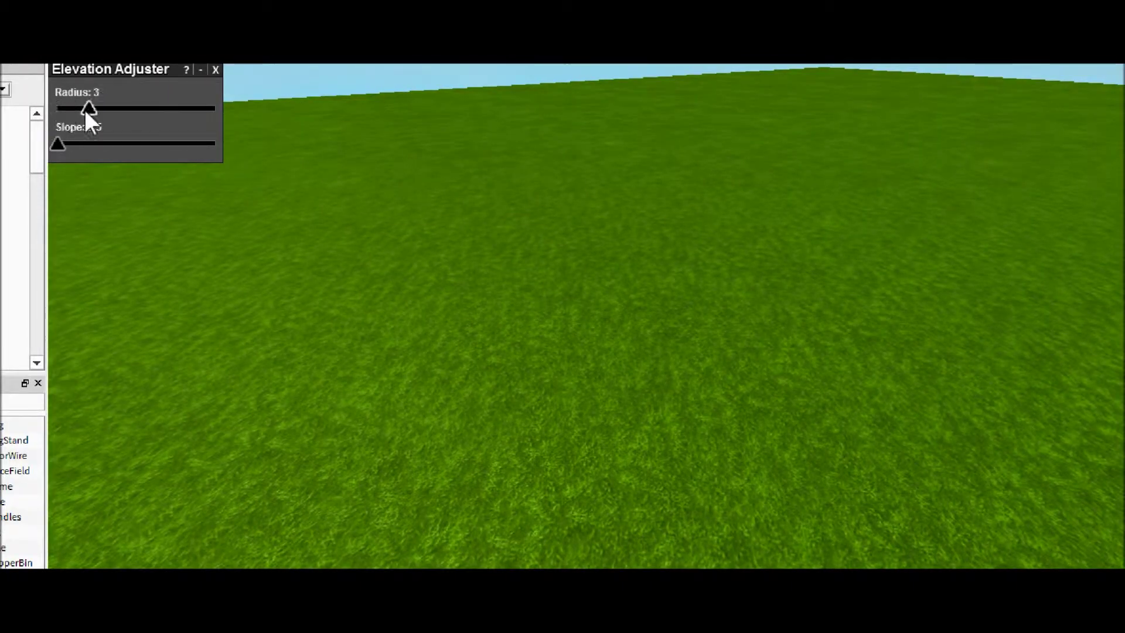
left_click_drag(131, 111, 151, 112)
scroll(151, 113, "down", 5)
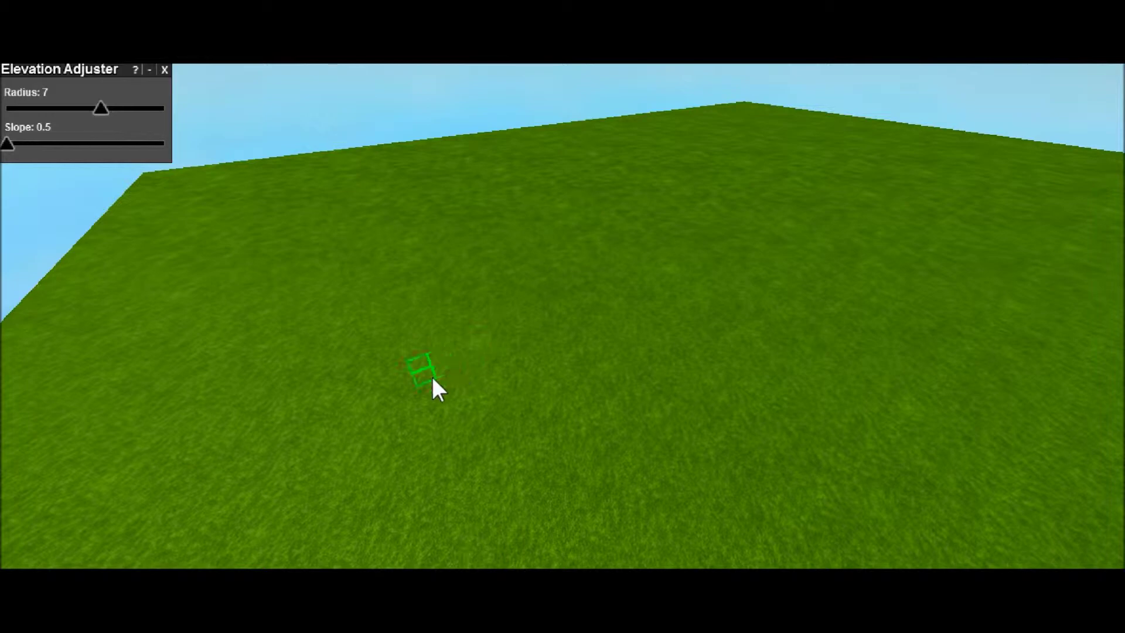
mouse_move(510, 345)
left_mouse_down()
mouse_move(512, 301)
mouse_move(518, 400)
mouse_move(531, 256)
mouse_move(532, 392)
left_mouse_up()
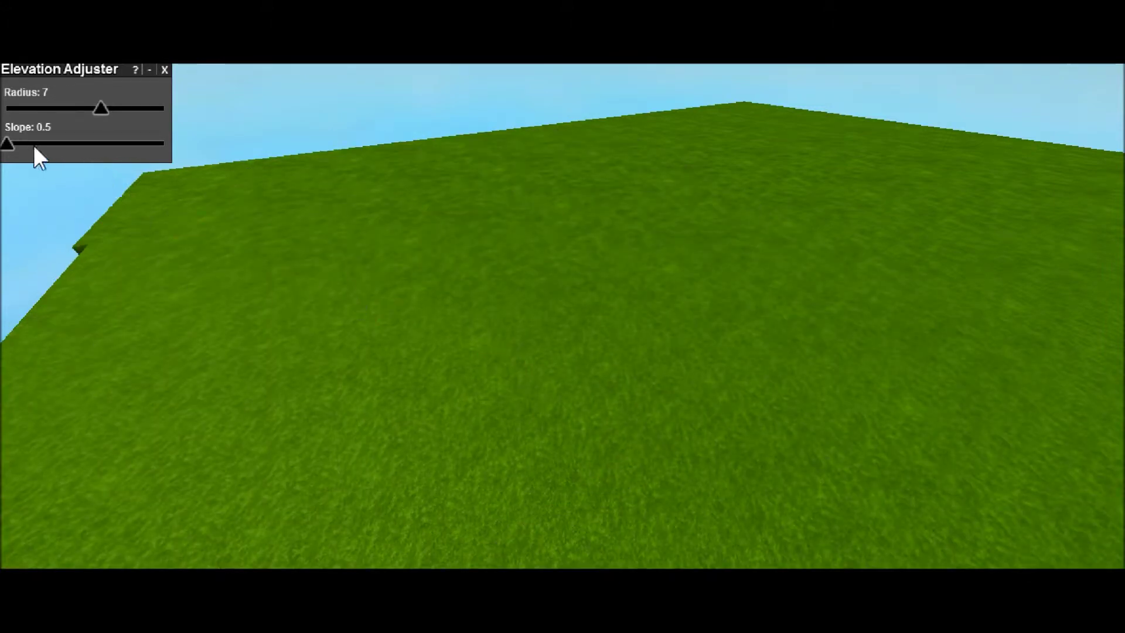
- Set the slope to 2, raise a steep-sided plateau from the grass, and undo it
left_click_drag(10, 145, 193, 146)
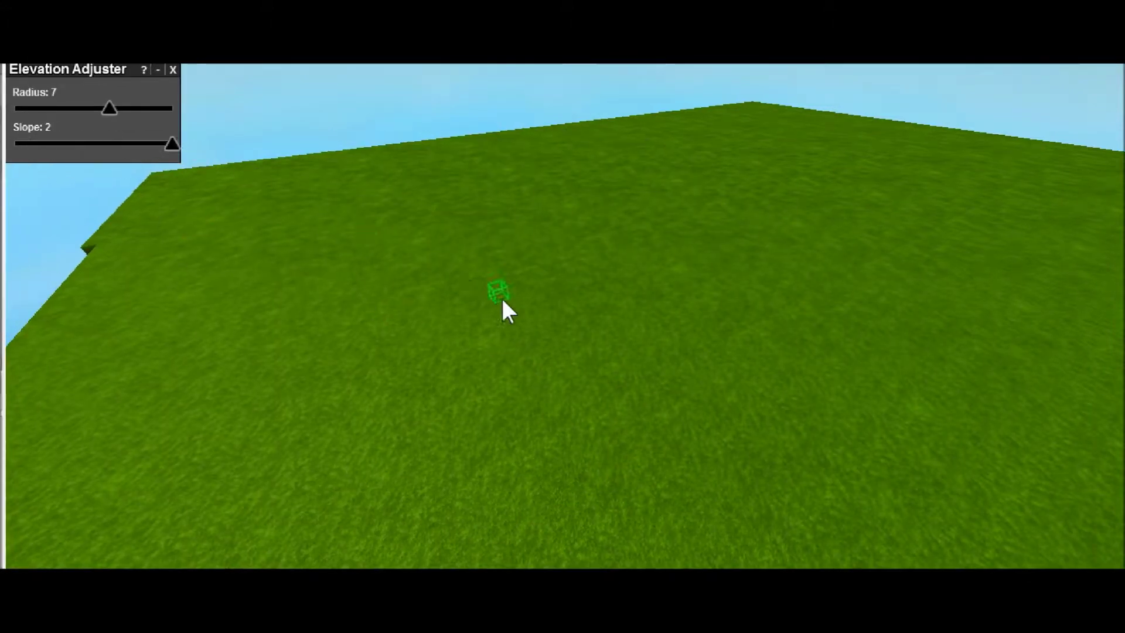
left_click_drag(502, 301, 516, 177)
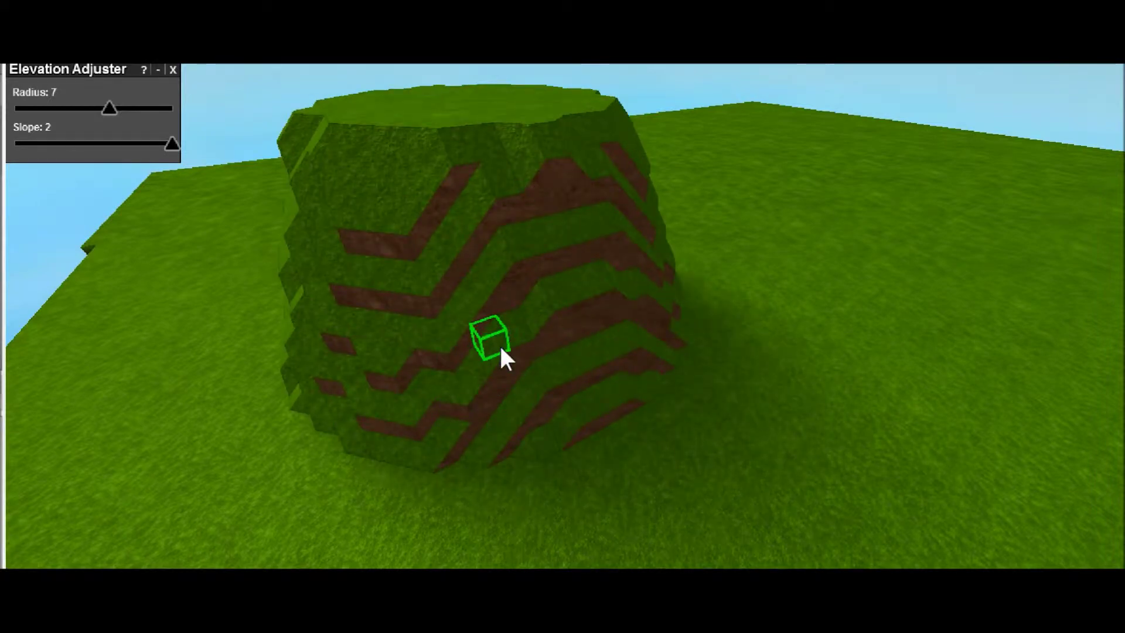
key("ctrl+z")
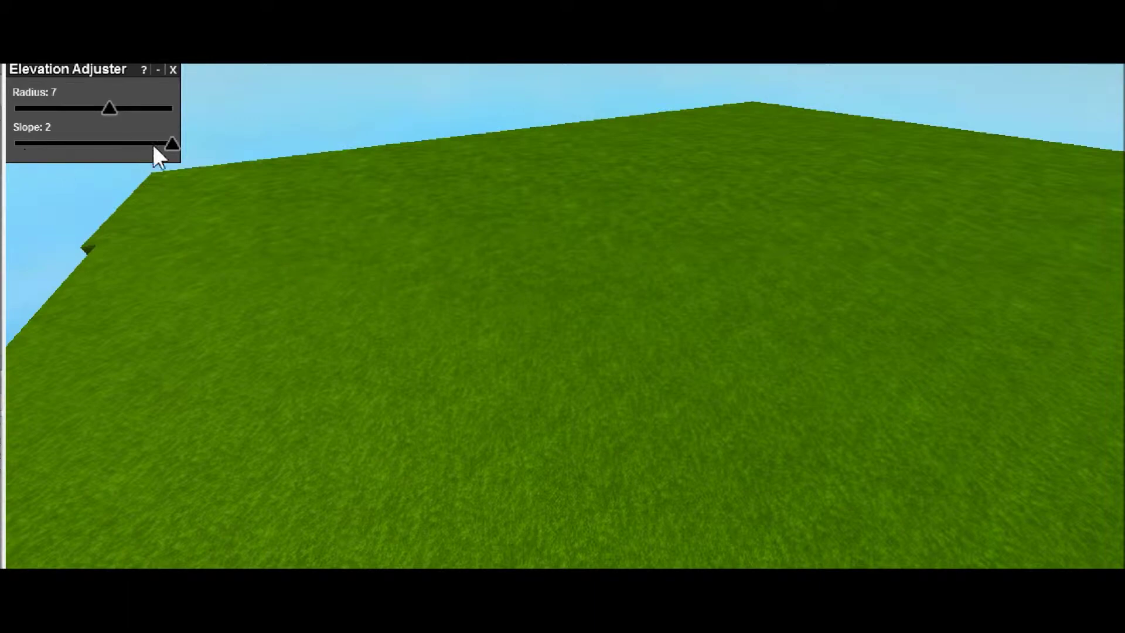
- Try raising and levelling the grass with slope 0.5, undoing the first hill and setting the radius to 11 for the second
left_click_drag(120, 143, 19, 167)
mouse_move(364, 336)
left_mouse_down()
mouse_move(365, 266)
mouse_move(364, 276)
left_mouse_up()
key("ctrl+z")
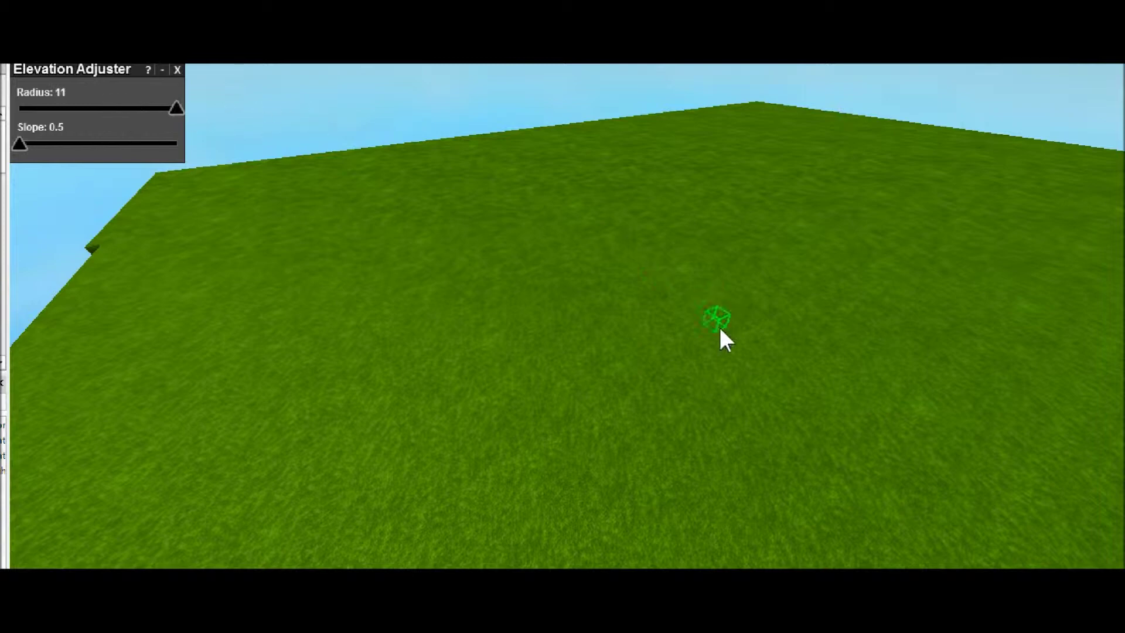
mouse_move(729, 258)
left_mouse_down()
mouse_move(730, 223)
mouse_move(718, 500)
mouse_move(740, 320)
mouse_move(738, 333)
left_mouse_up()
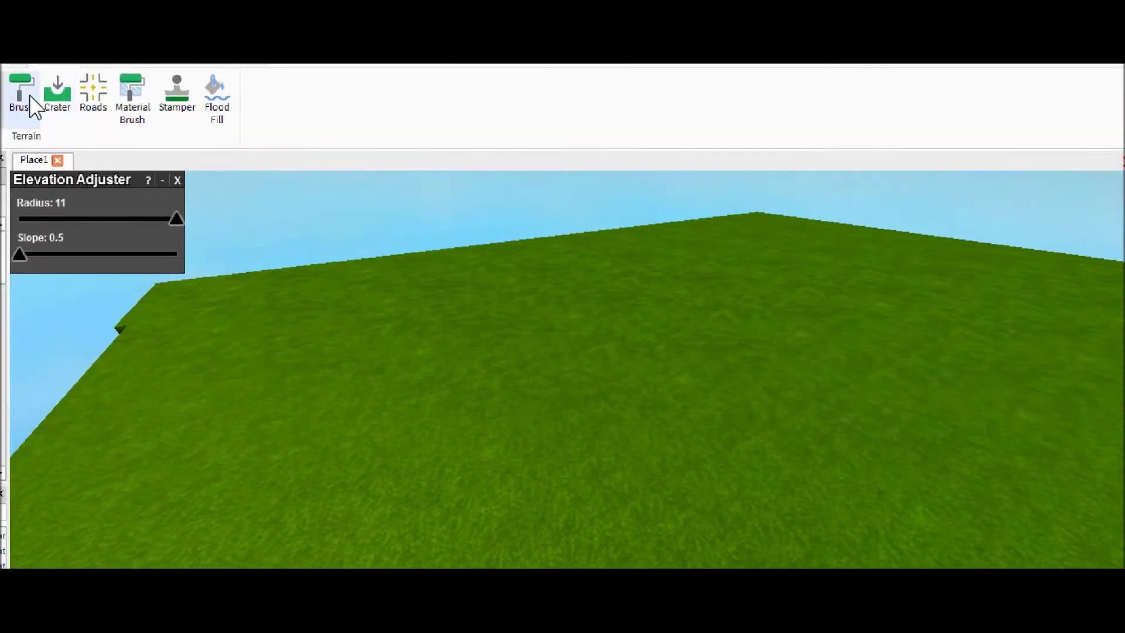
- Set the Terrain Brush to radius 6, paint a raised area on the grass in Add mode at height 5, and undo it
left_click(23, 93)
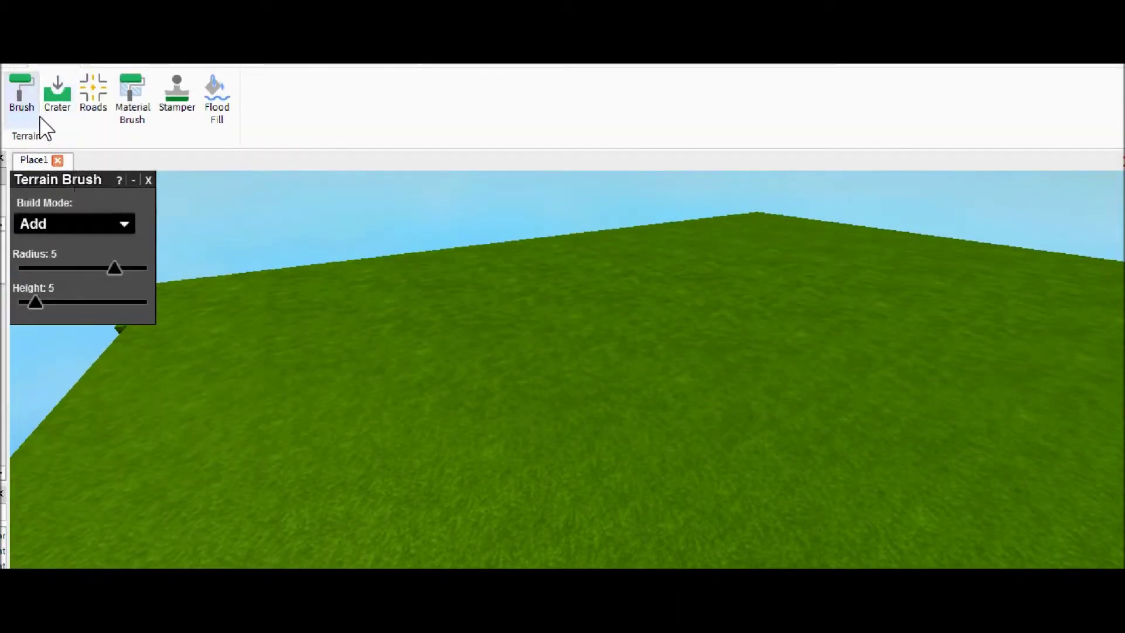
left_click(86, 226)
left_click(98, 225)
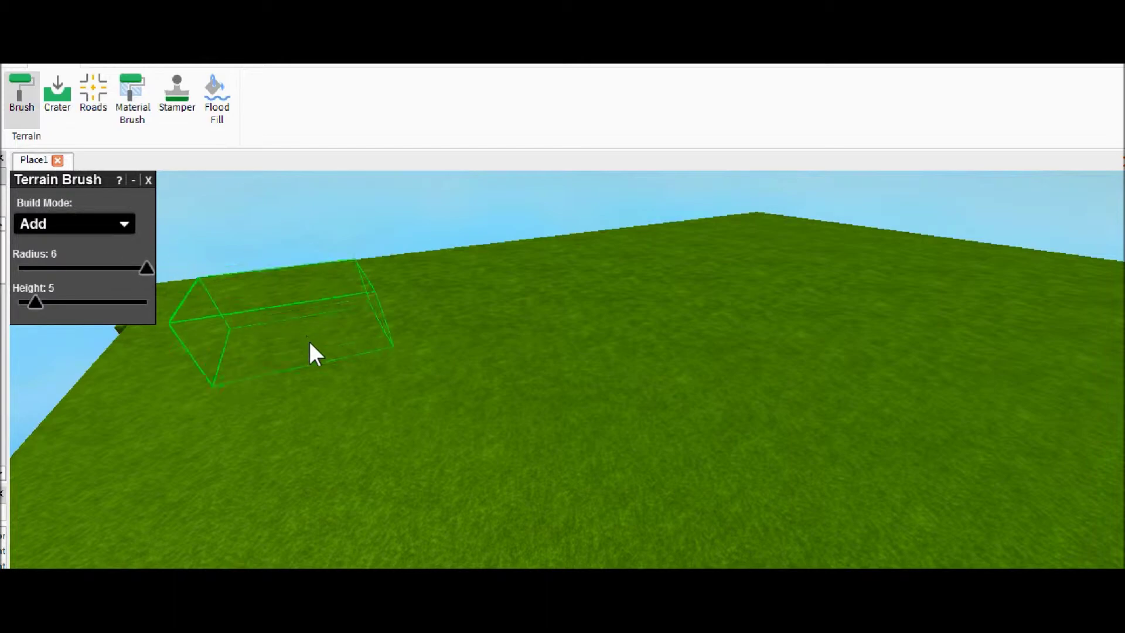
mouse_move(451, 373)
left_mouse_down()
mouse_move(426, 388)
mouse_move(428, 339)
mouse_move(554, 407)
mouse_move(477, 366)
mouse_move(544, 316)
mouse_move(348, 307)
mouse_move(410, 380)
mouse_move(237, 356)
mouse_move(120, 292)
mouse_move(372, 226)
left_mouse_up()
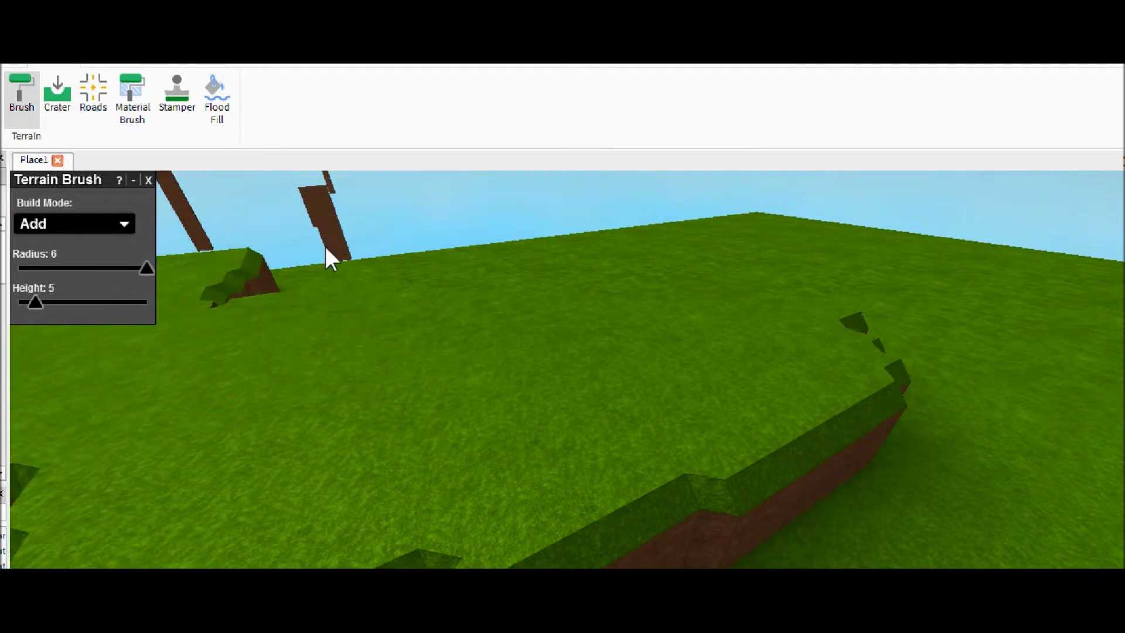
key("ctrl+z")
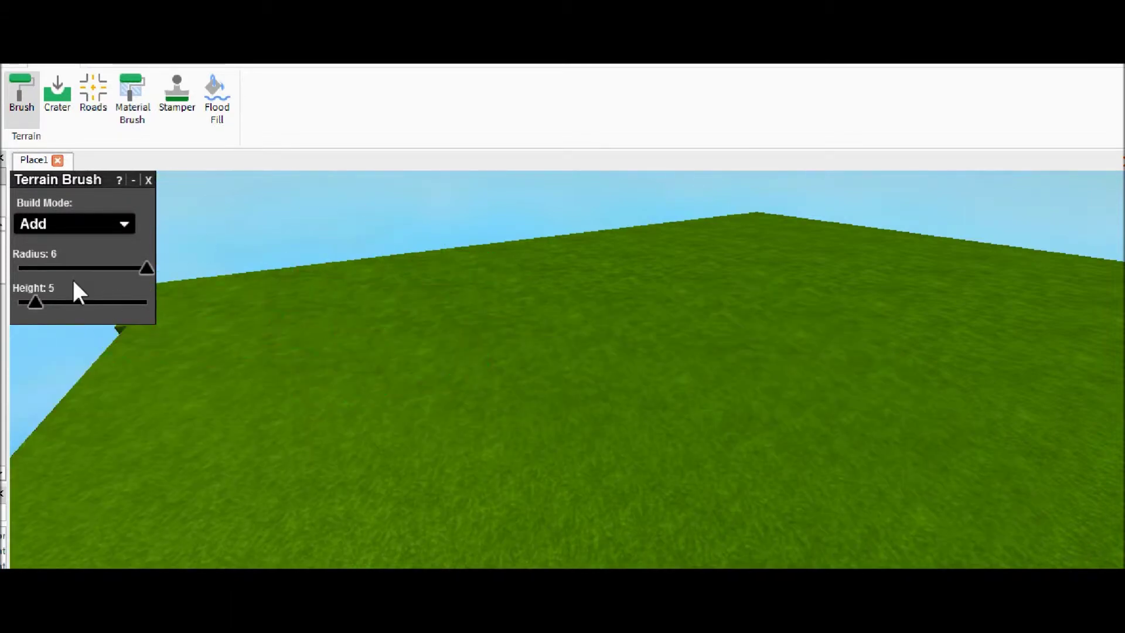
- Set the Terrain Brush height to 1 and try adding a low slab on the grass
left_click(75, 231)
left_click(72, 225)
left_click_drag(34, 309, 20, 317)
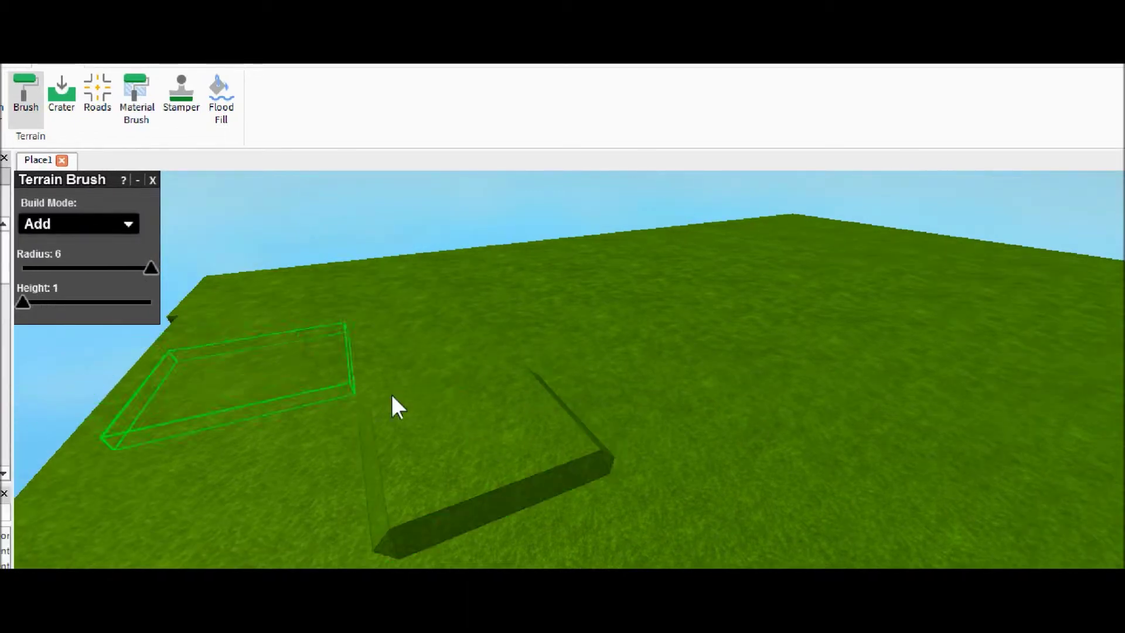
- Try two shallow craters in the grass with radius 20 and depth 20%, and undo both
left_click(63, 101)
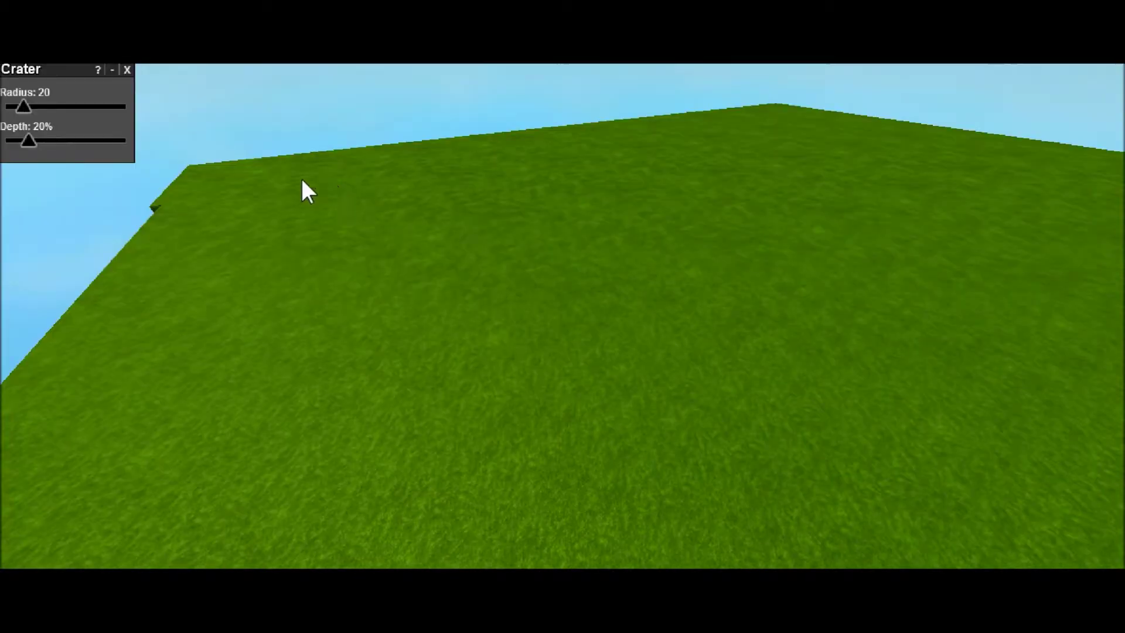
left_click(456, 293)
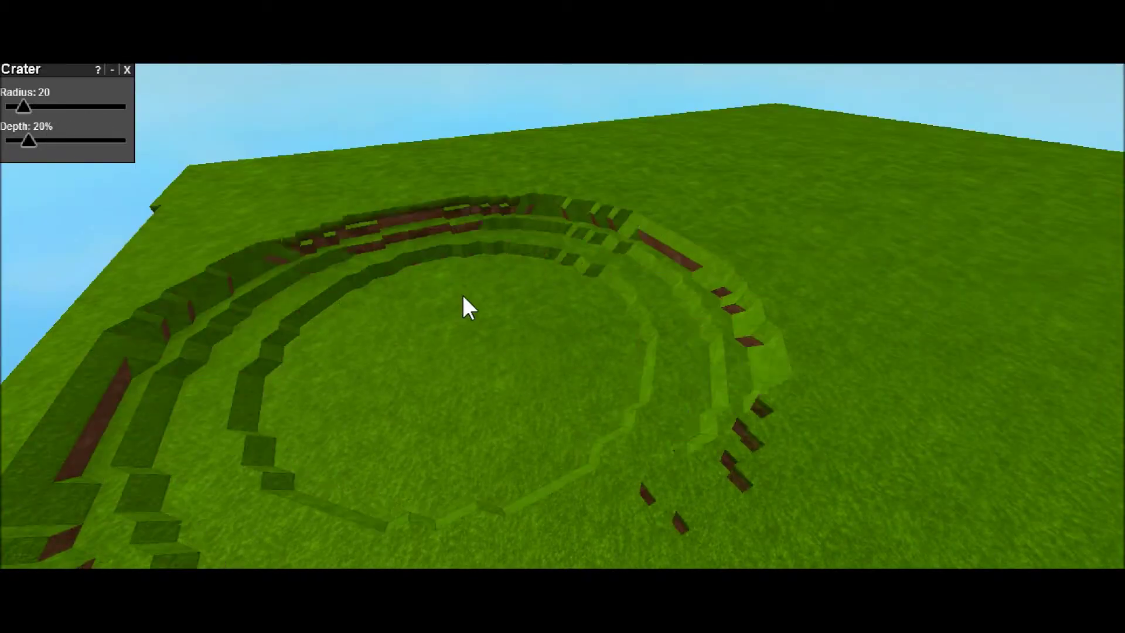
left_click(808, 212)
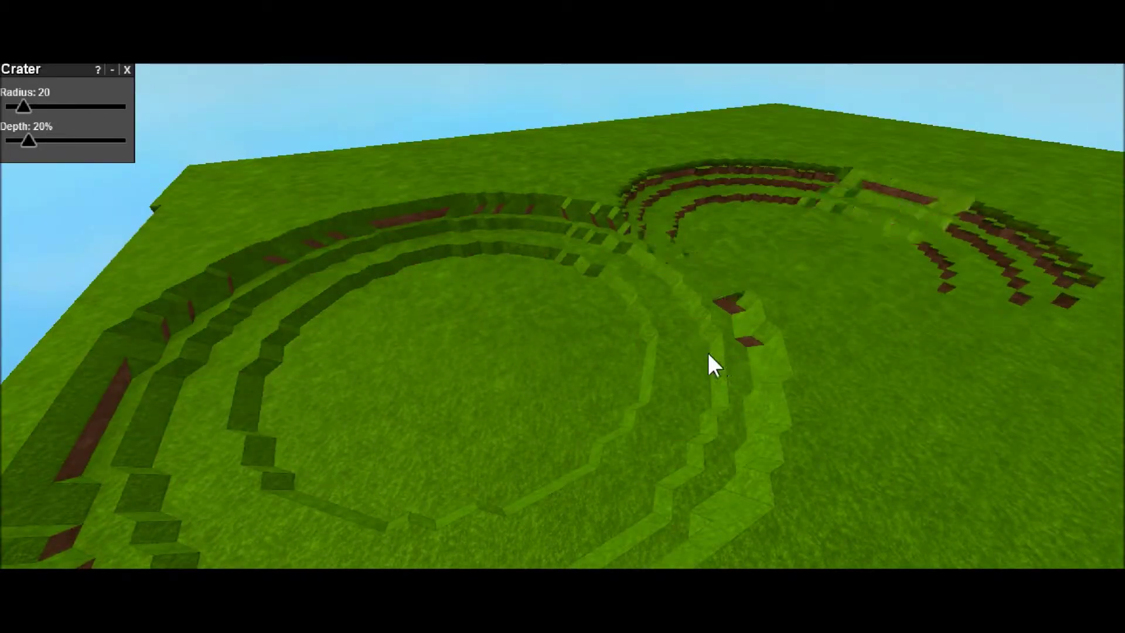
key("ctrl+z")
key("ctrl+z")
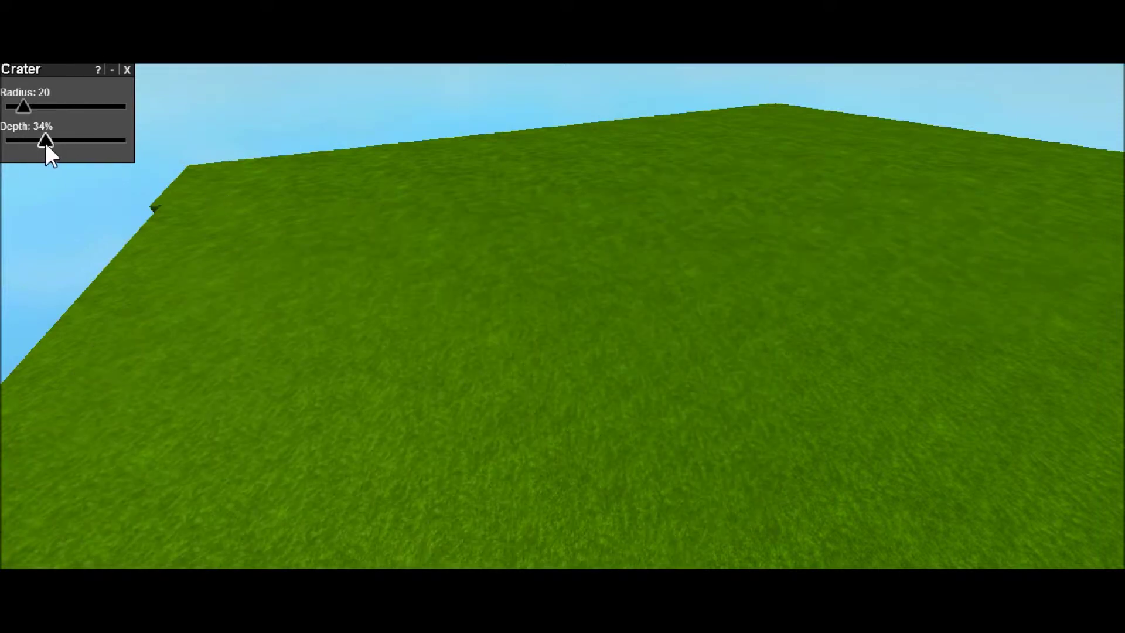
- Set the crater radius to 42 and depth to 46%, dig one large crater, and undo it
left_click_drag(23, 106, 45, 107)
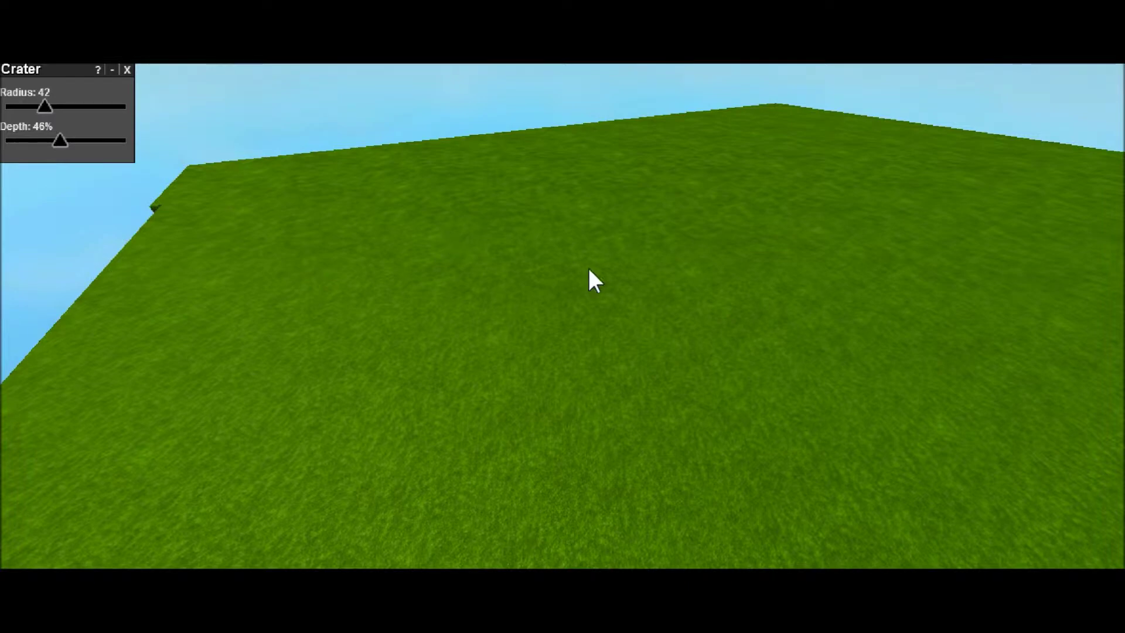
left_click(586, 325)
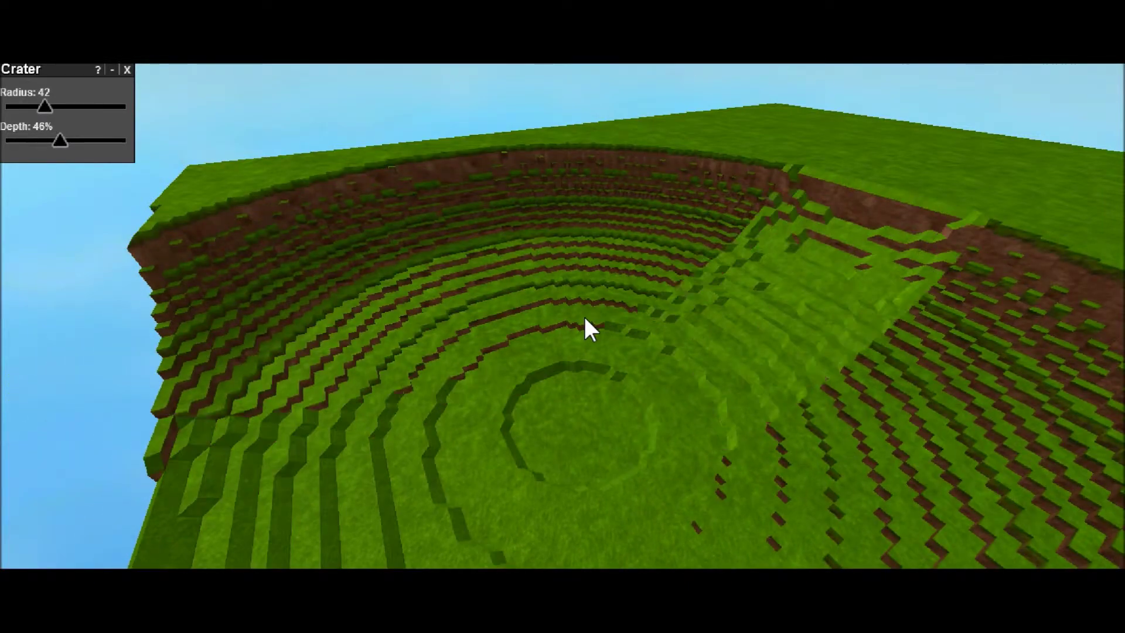
key("ctrl+z")
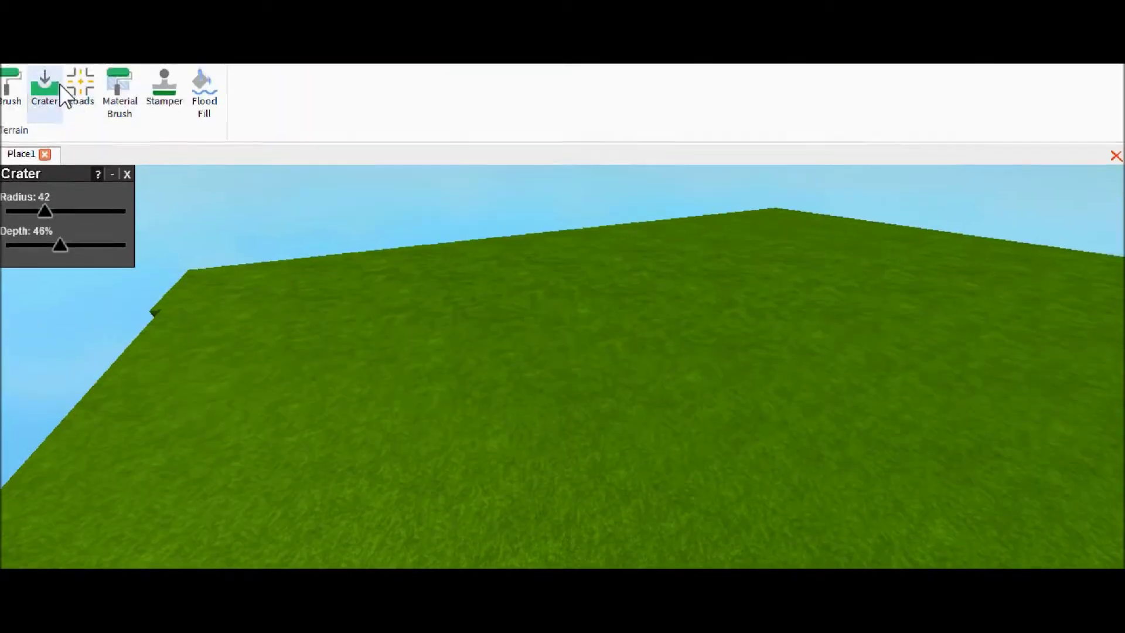
- Lay a straight road across the flat grass with the Roads tool
left_click(80, 99)
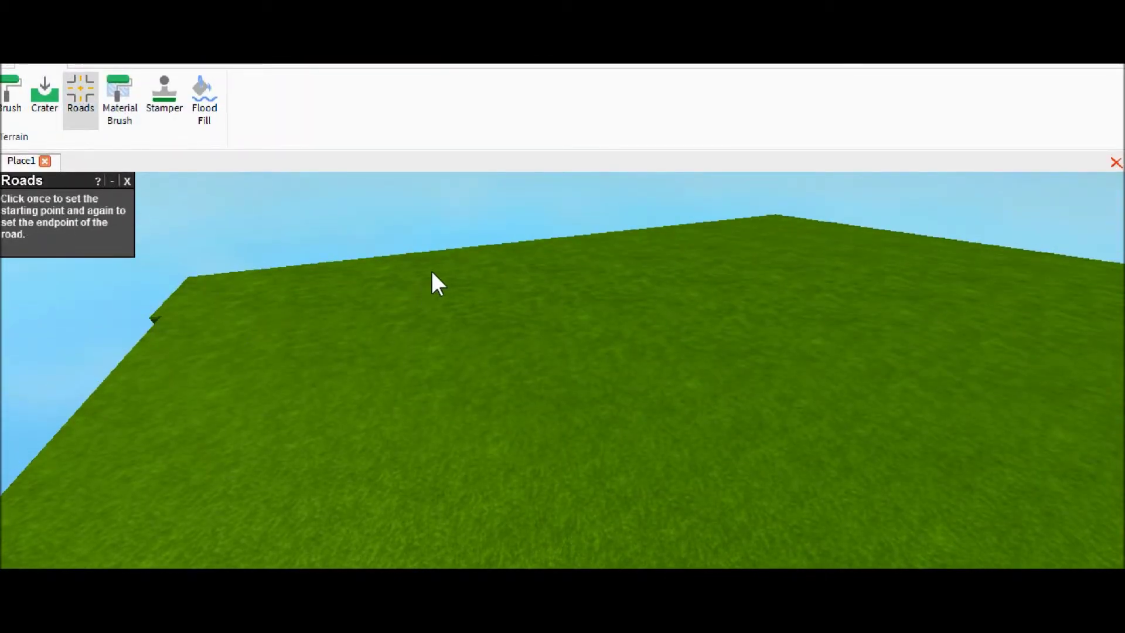
left_click(614, 495)
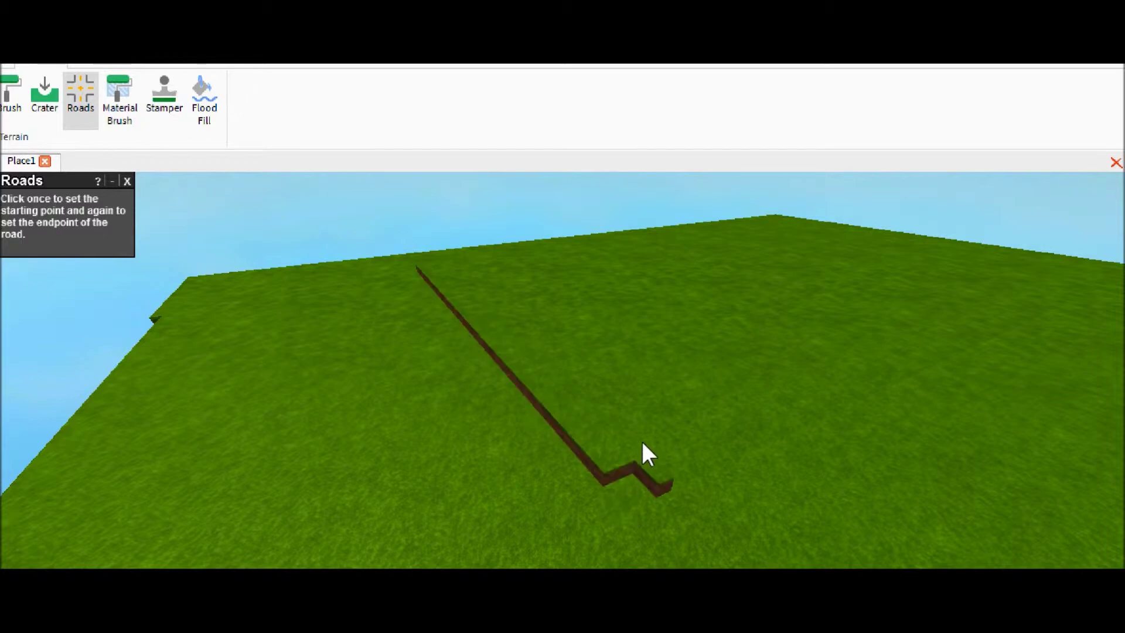
right_click_drag(643, 442, 652, 405)
scroll(645, 443, "up", 4)
scroll(645, 405, "up", 8)
- Lay a second road crossing the first one, inspect the intersection, and undo the roads
left_click(335, 380)
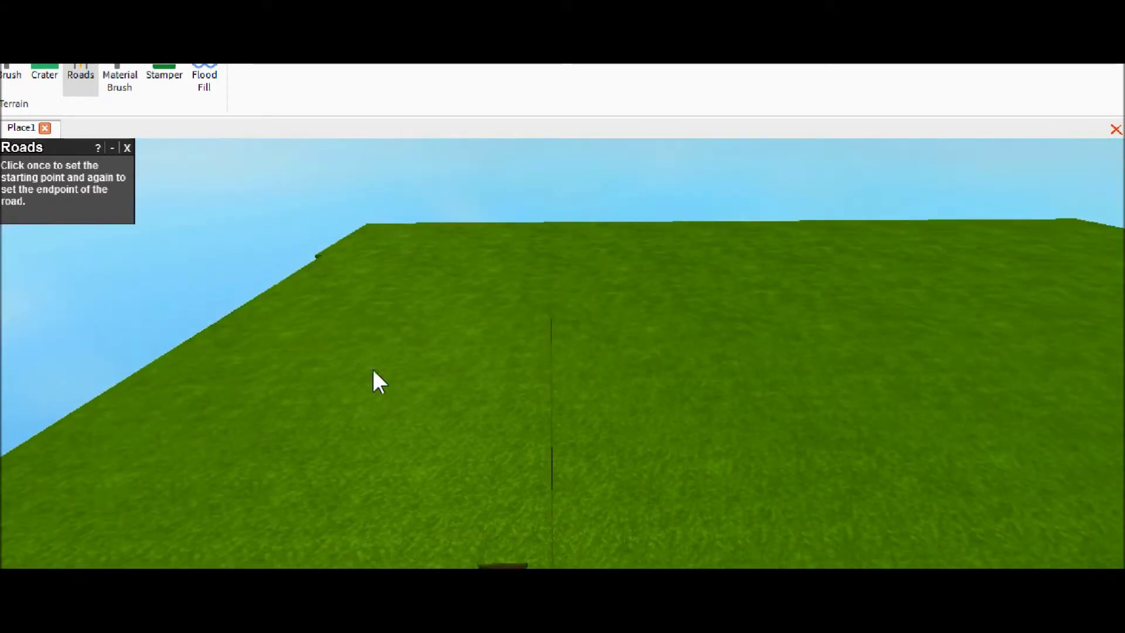
left_click(811, 375)
scroll(712, 481, "up", 2)
scroll(708, 479, "up", 5)
right_click_drag(708, 479, 708, 479)
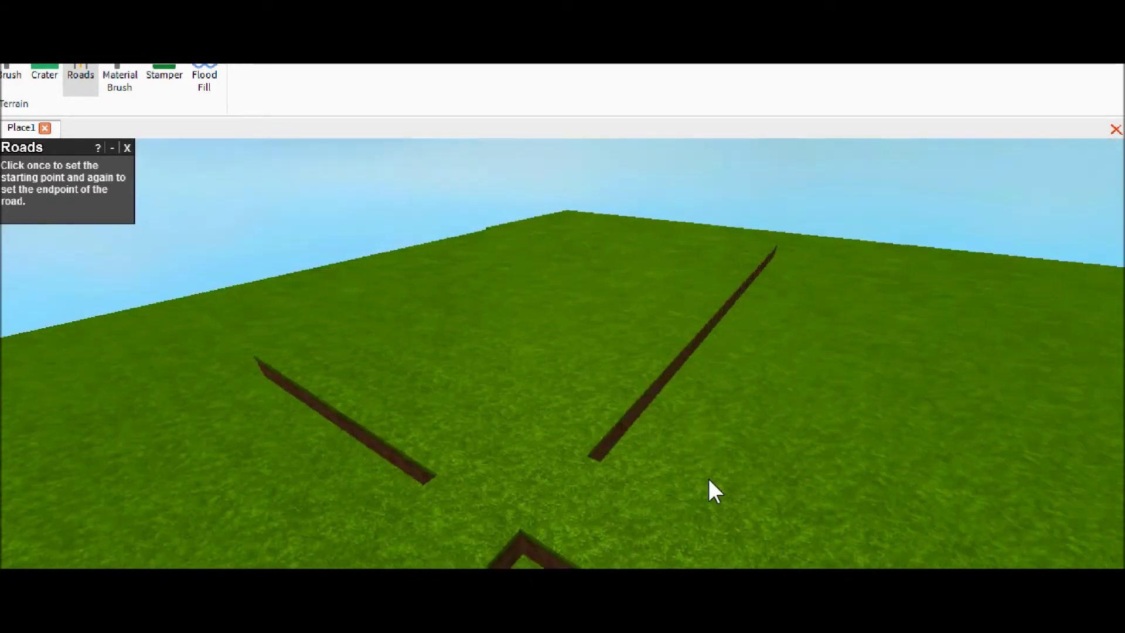
key("s")
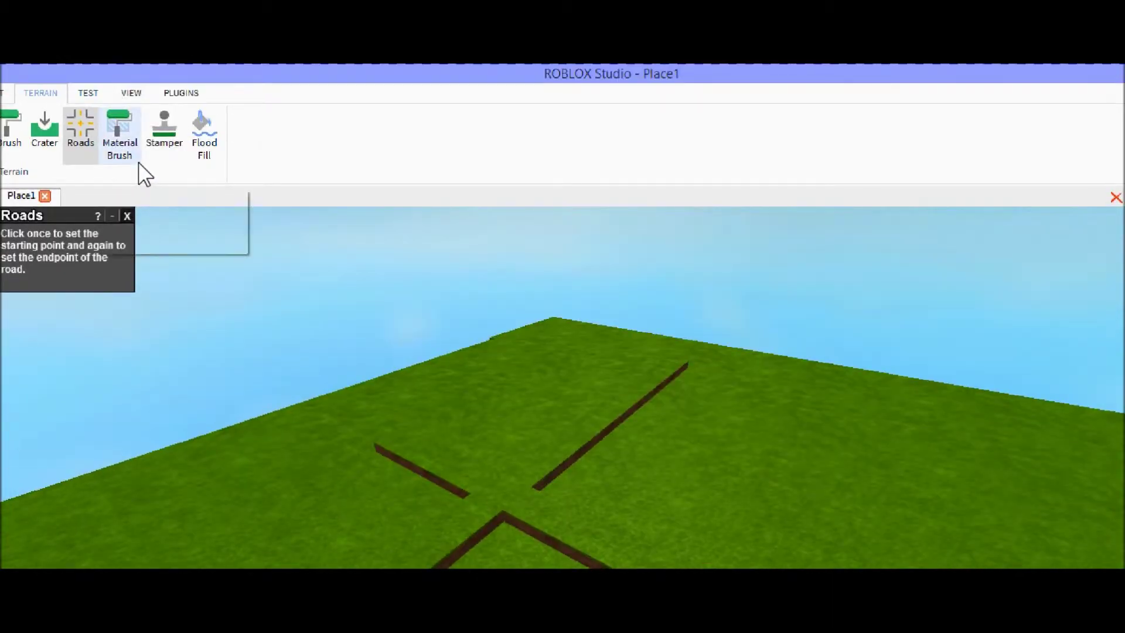
key("ctrl+z")
key("ctrl+z")
- Switch to the Material Brush and set its brush type to Circular
left_click(125, 155)
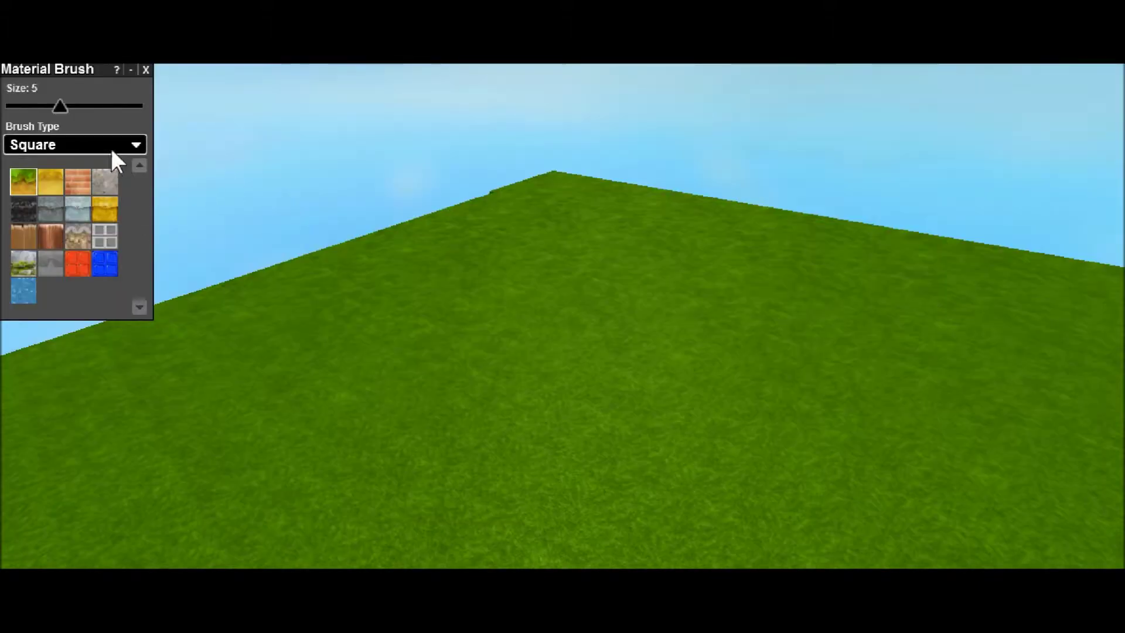
left_click(111, 149)
left_click(82, 159)
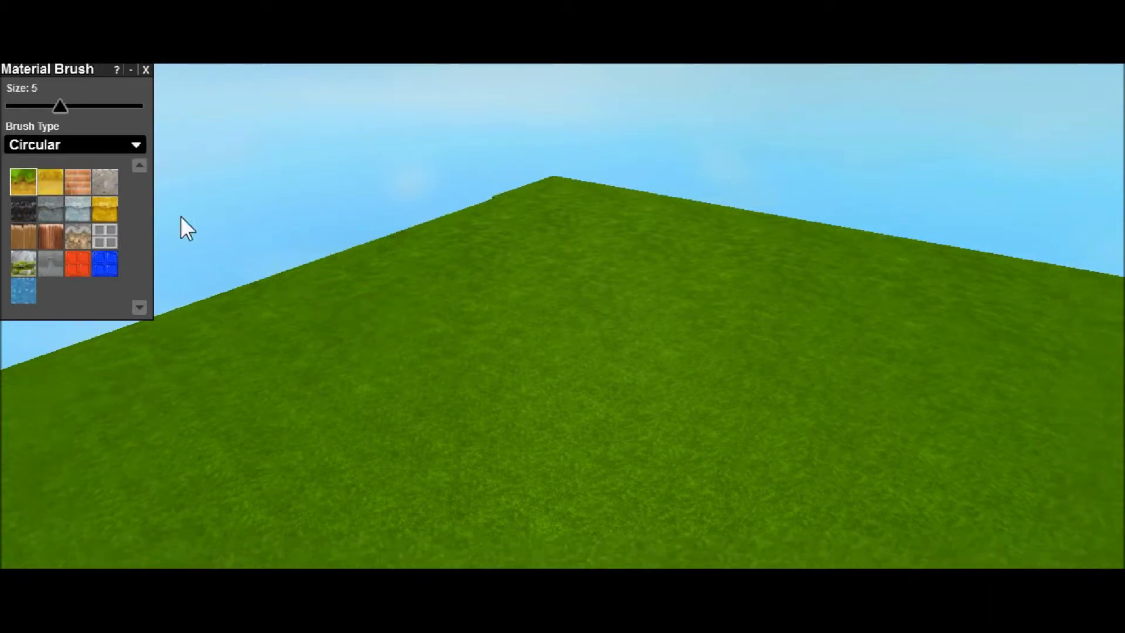
- Raise a wide hill with the Elevation Adjuster at slope 0.5, and a steep peak on top with radius 2 and slope 2
left_click(31, 101)
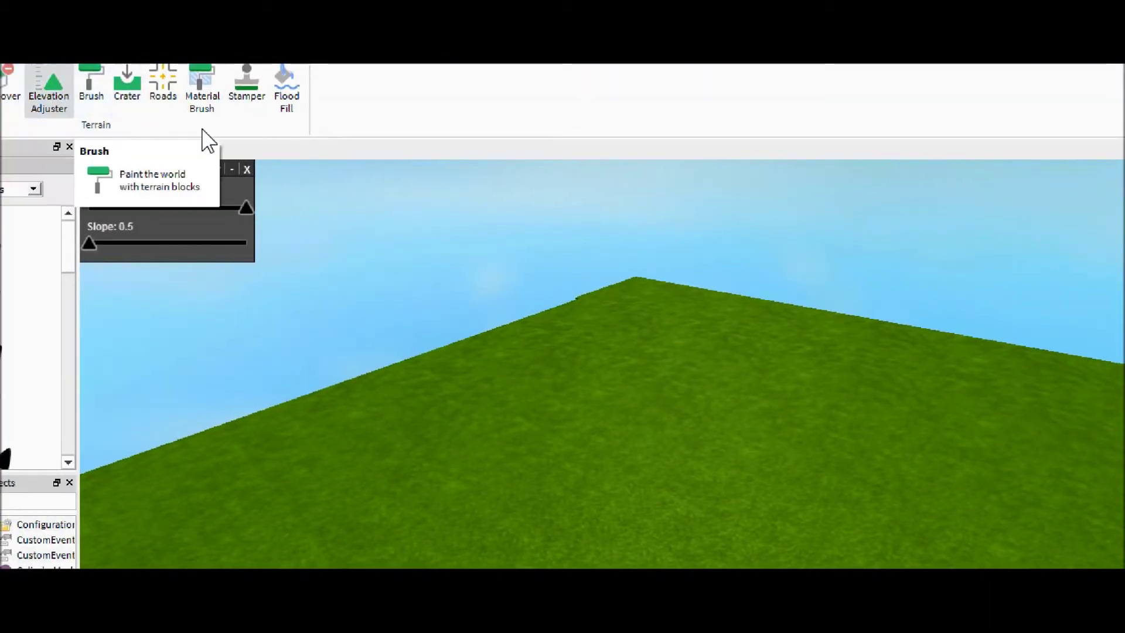
left_click_drag(570, 457, 573, 347)
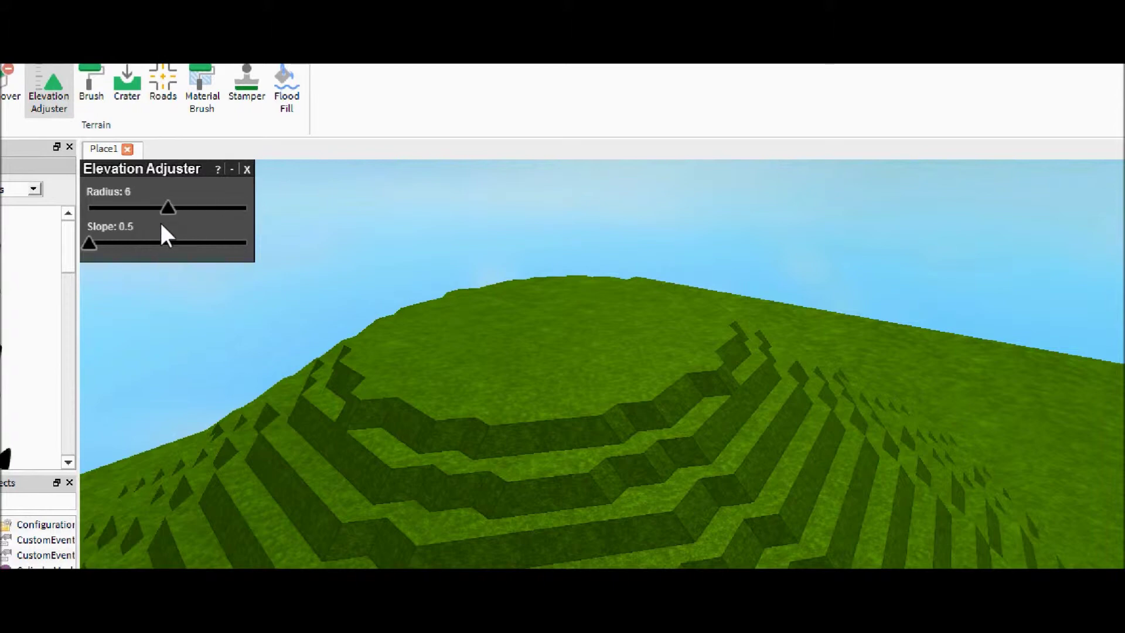
left_click_drag(117, 226, 281, 249)
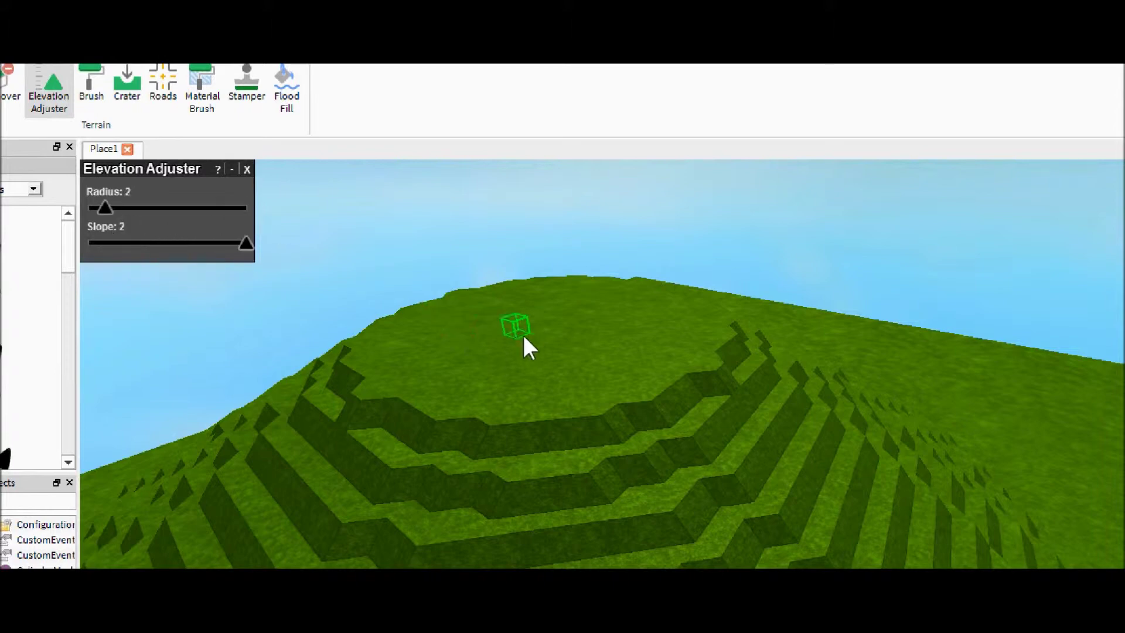
left_click_drag(523, 337, 527, 225)
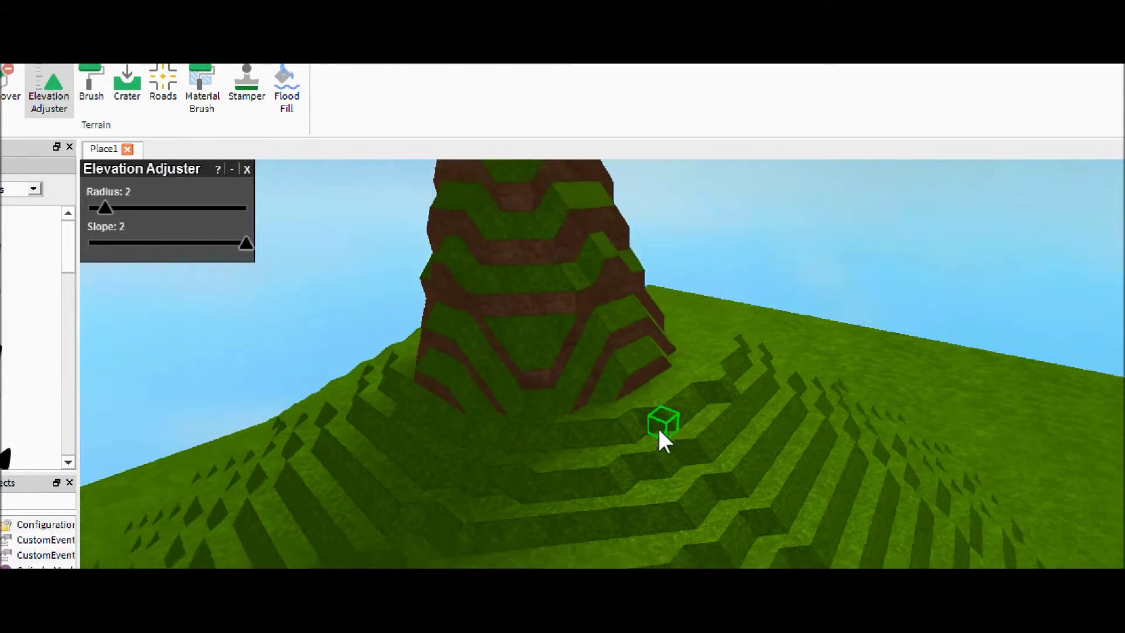
scroll(657, 427, "down", 5)
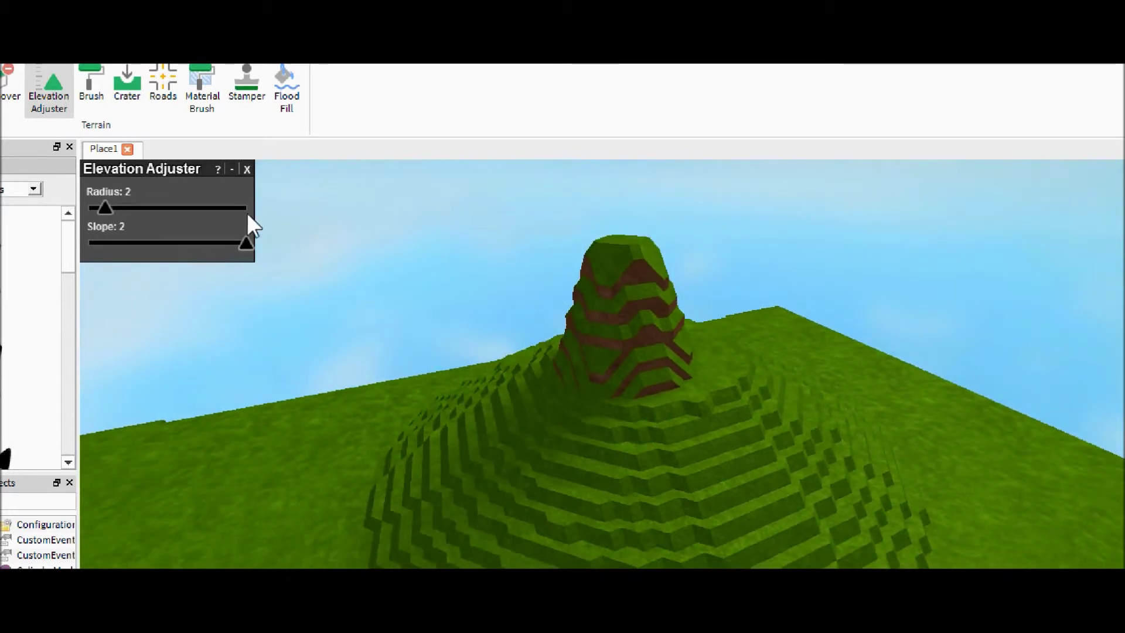
- Using the circular Material Brush at size 11, paint the peak and hill light grey stone and cover the front slope with water
left_click(208, 102)
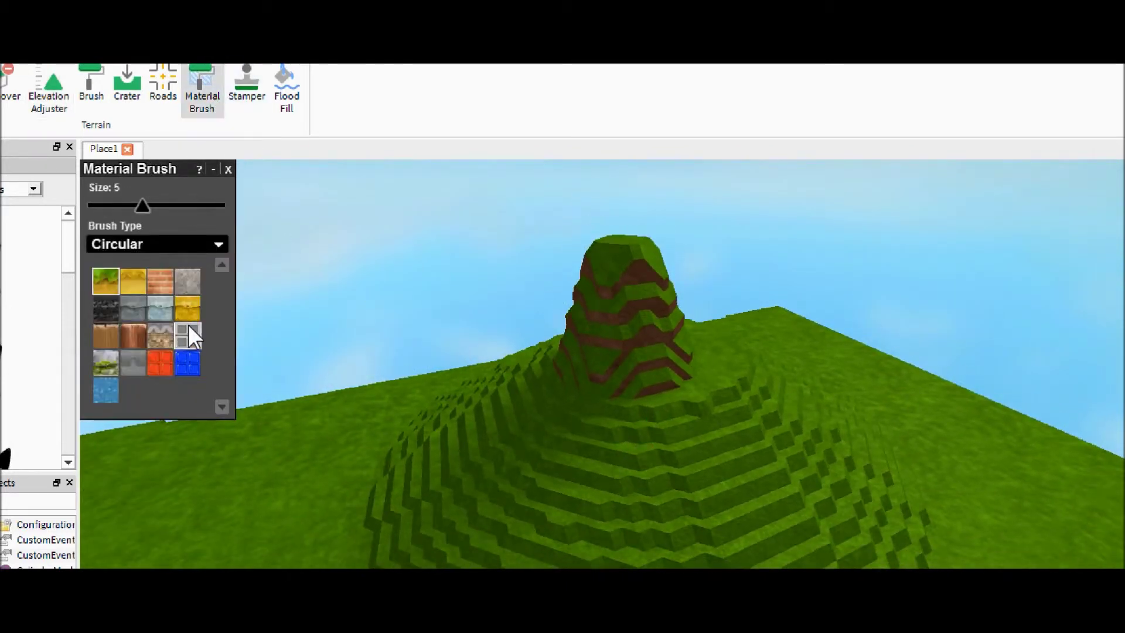
left_click(188, 282)
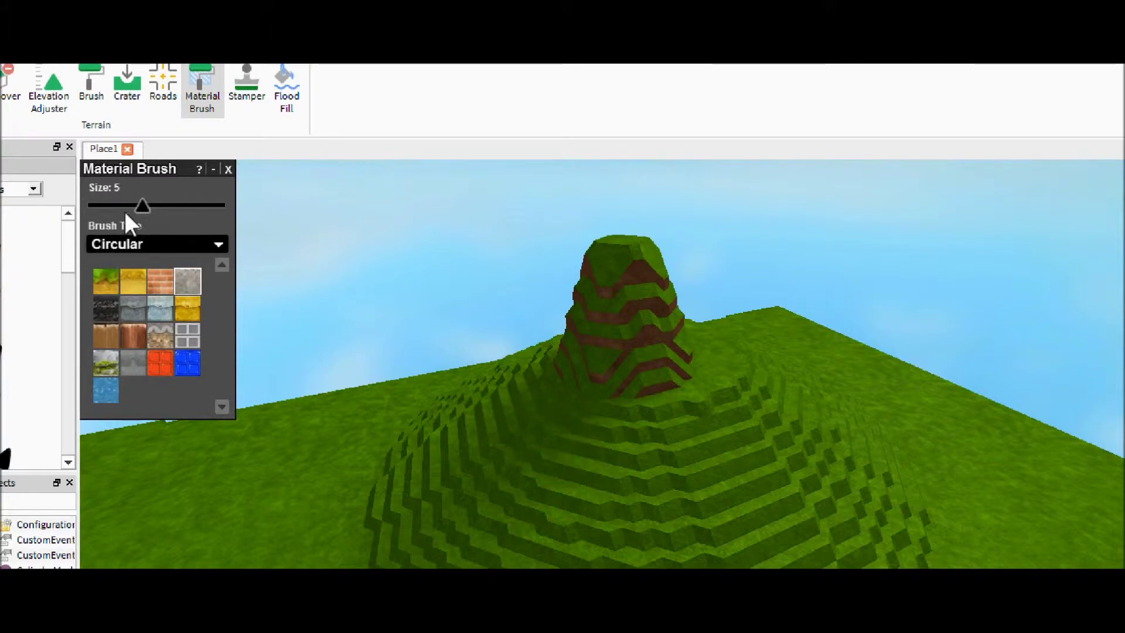
mouse_move(529, 448)
left_mouse_down()
mouse_move(630, 509)
mouse_move(701, 472)
mouse_move(645, 401)
mouse_move(621, 285)
mouse_move(570, 469)
mouse_move(547, 432)
mouse_move(476, 442)
mouse_move(166, 413)
left_mouse_up()
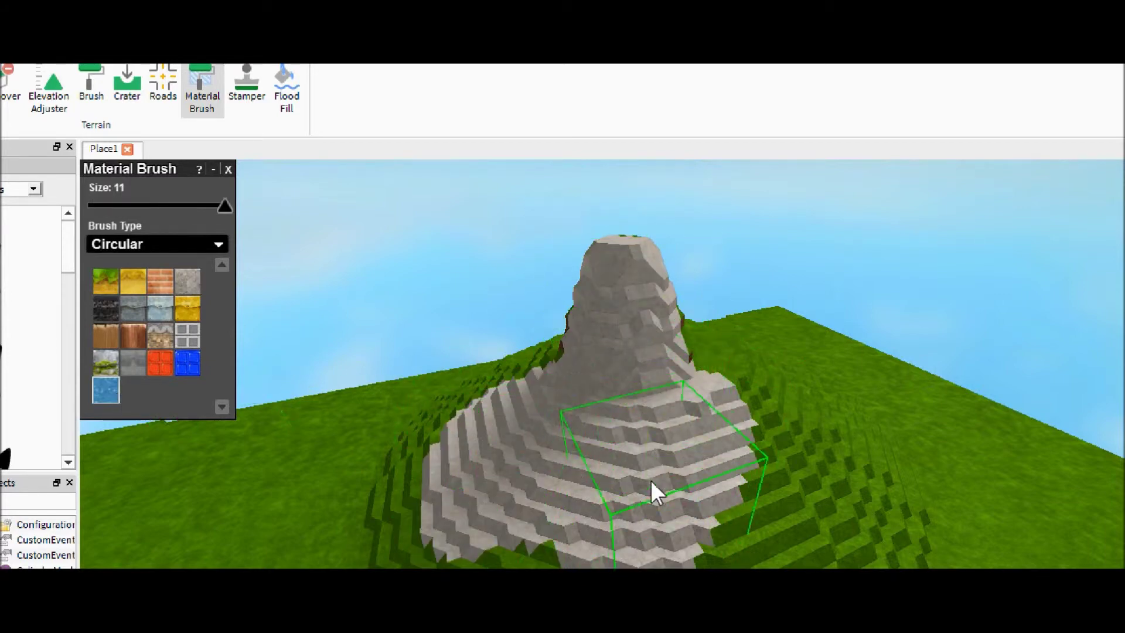
mouse_move(652, 483)
left_mouse_down()
mouse_move(578, 454)
mouse_move(600, 401)
mouse_move(535, 489)
left_mouse_up()
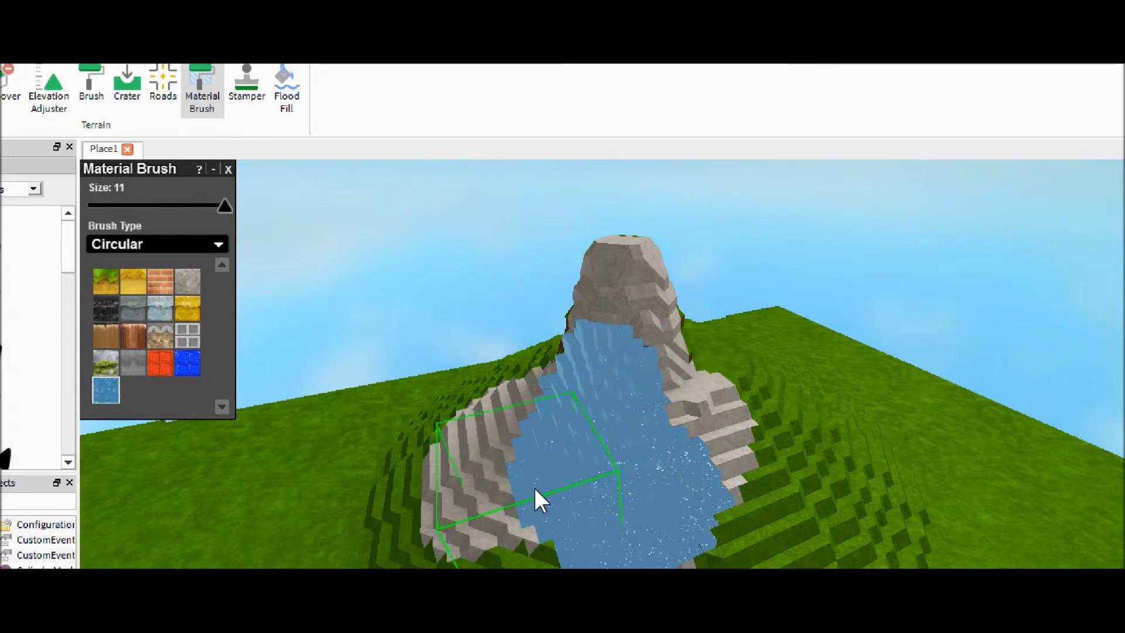
- Paint over the water on the front slope with the blue material and its middle with the red one
left_click(188, 363)
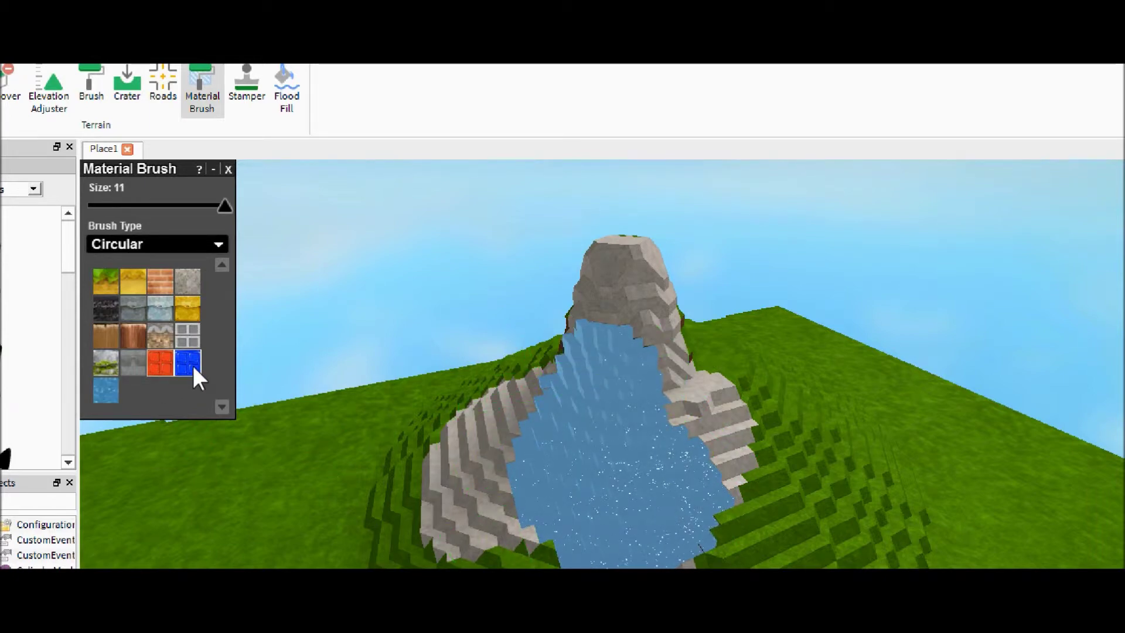
mouse_move(720, 410)
left_mouse_down()
mouse_move(688, 462)
mouse_move(642, 381)
mouse_move(618, 382)
mouse_move(586, 339)
left_mouse_up()
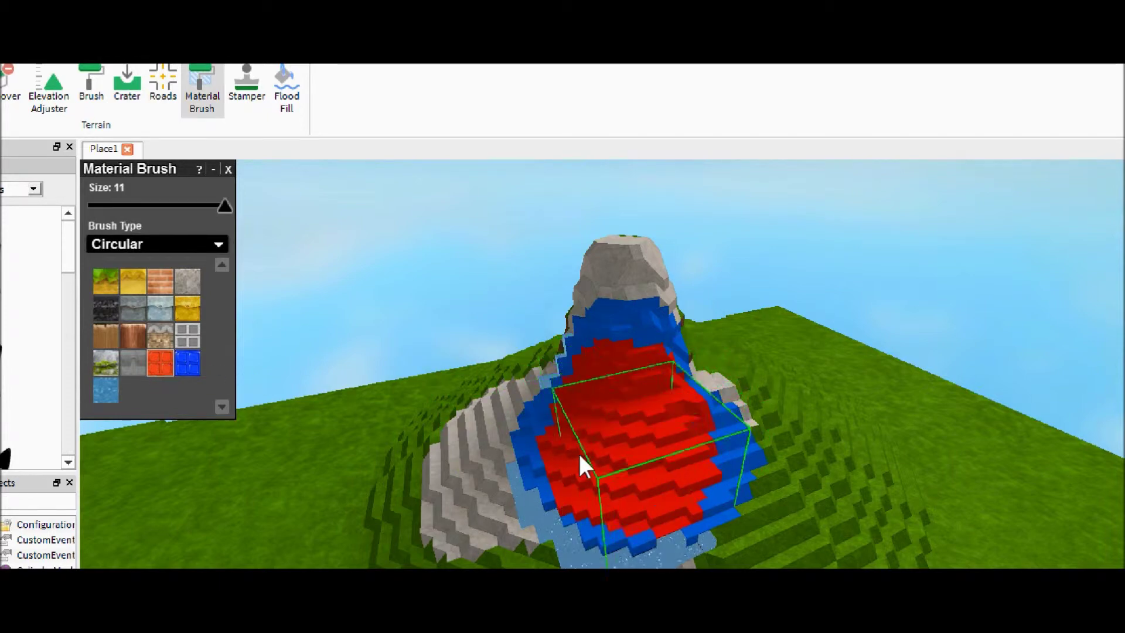
left_click_drag(580, 457, 515, 451)
- Repaint the hill's front slope with mossy stone and the grid-patterned block material
left_click(133, 364)
mouse_move(580, 469)
left_mouse_down()
mouse_move(638, 462)
mouse_move(648, 422)
mouse_move(539, 459)
mouse_move(527, 432)
mouse_move(632, 482)
mouse_move(673, 451)
left_mouse_up()
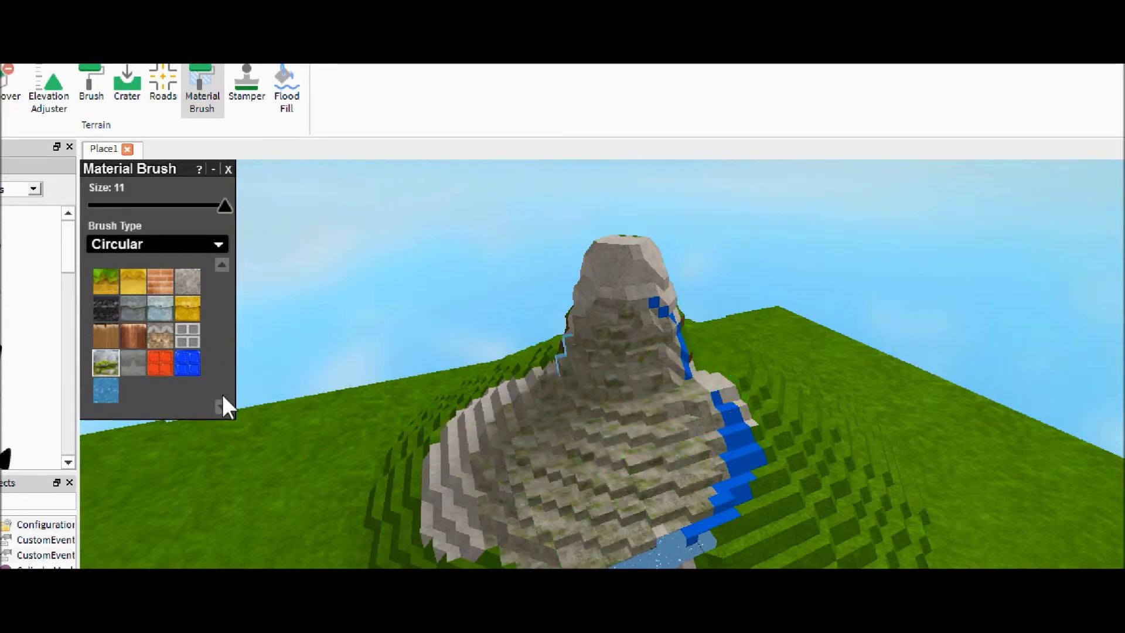
mouse_move(609, 476)
left_mouse_down()
mouse_move(638, 424)
mouse_move(627, 459)
left_mouse_up()
scroll(627, 459, "up", 4)
scroll(627, 459, "up", 5)
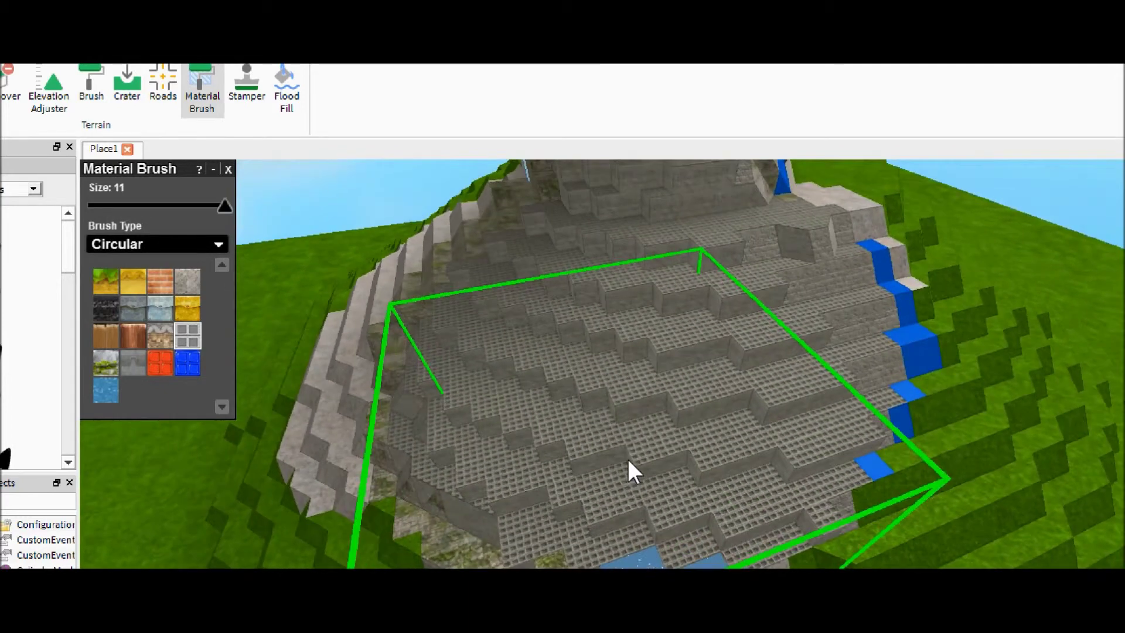
- Paint the gravel-like material over the grid-patterned blocks on the front slope and inspect its texture
left_click(161, 336)
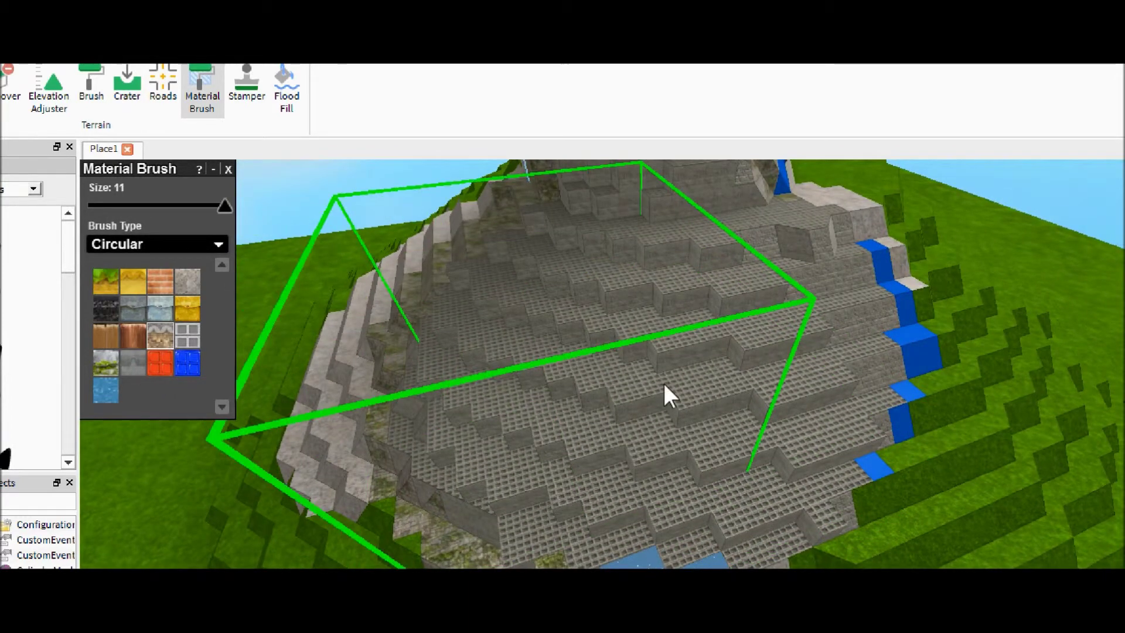
left_click_drag(662, 380, 603, 353)
scroll(695, 464, "up", 8)
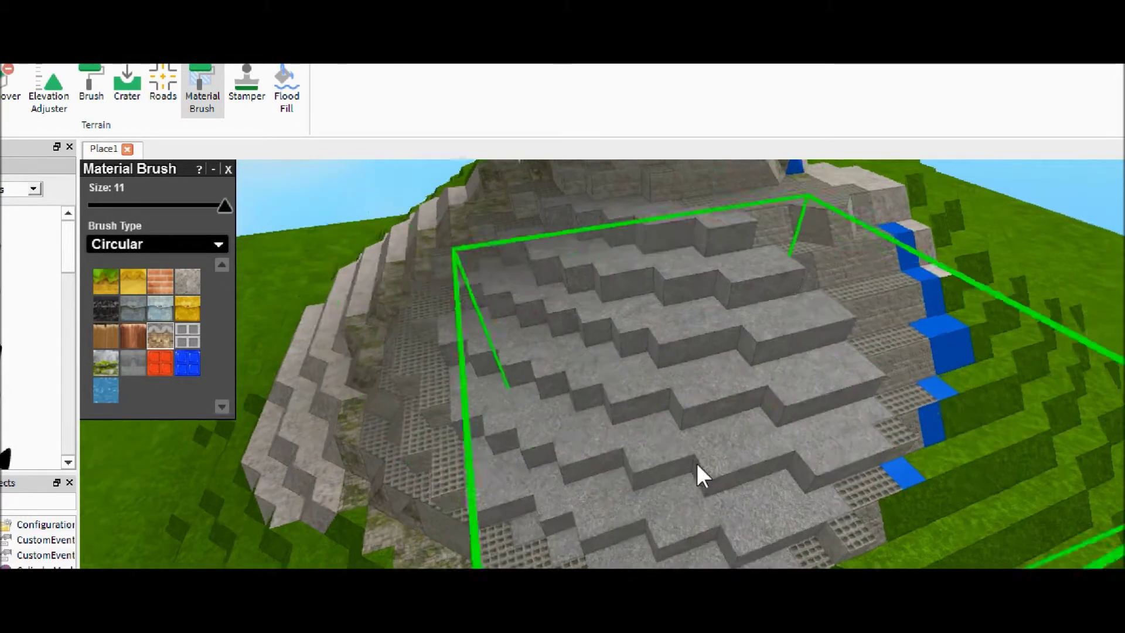
scroll(695, 463, "down", 10)
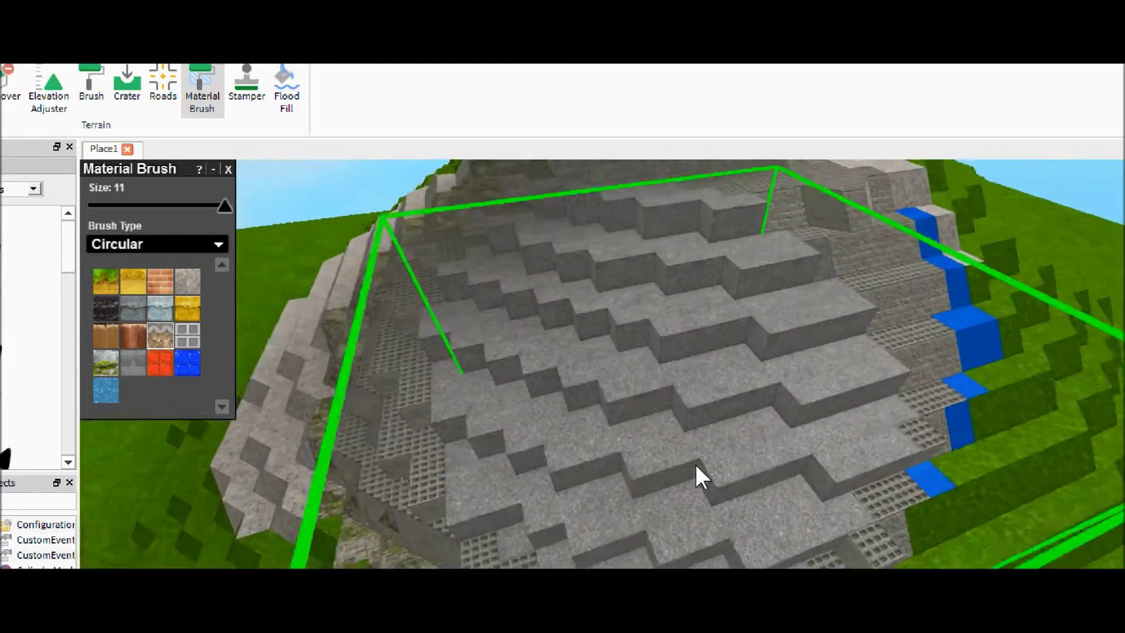
- Repaint the hill's front slope with the log material and cover that with wood planks
mouse_move(607, 412)
left_mouse_down()
mouse_move(550, 385)
mouse_move(652, 404)
mouse_move(701, 372)
left_mouse_up()
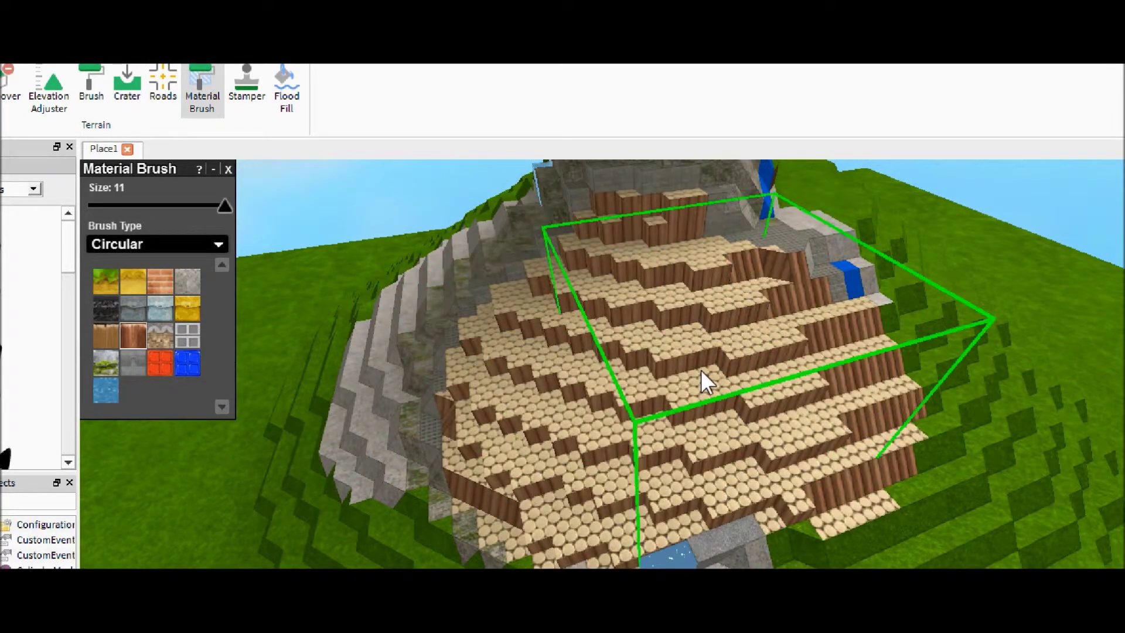
left_click(100, 335)
mouse_move(502, 402)
left_mouse_down()
mouse_move(686, 369)
mouse_move(690, 394)
mouse_move(673, 392)
left_mouse_up()
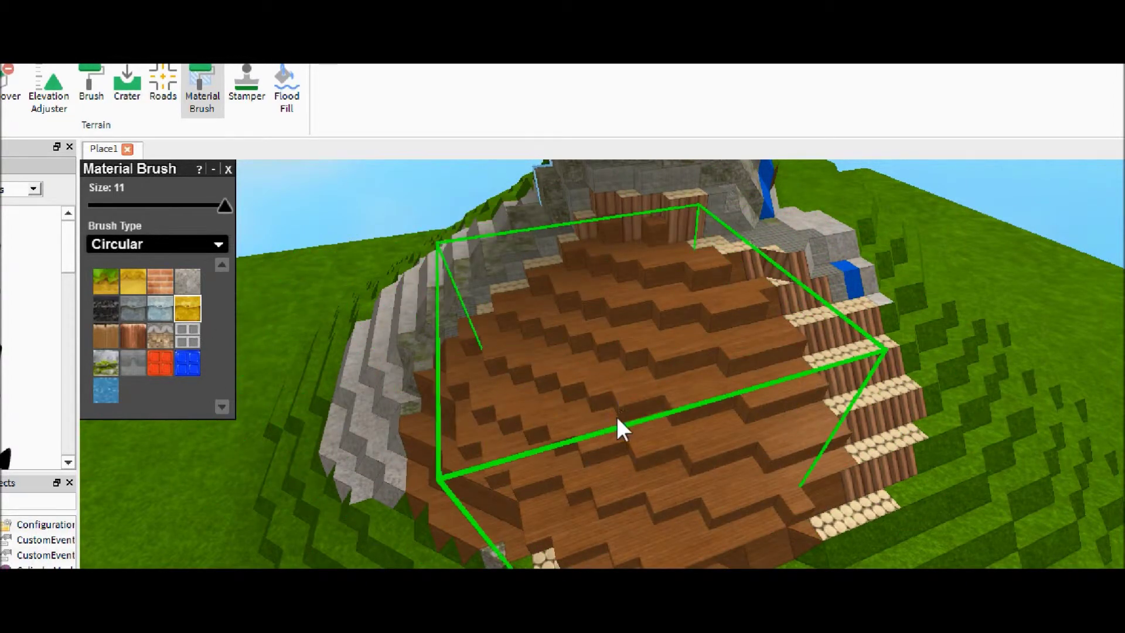
- Paint gold over the planks on the front slope, and cover the gold with the light blue-grey metal material
mouse_move(616, 413)
left_mouse_down()
mouse_move(695, 406)
mouse_move(516, 433)
left_mouse_up()
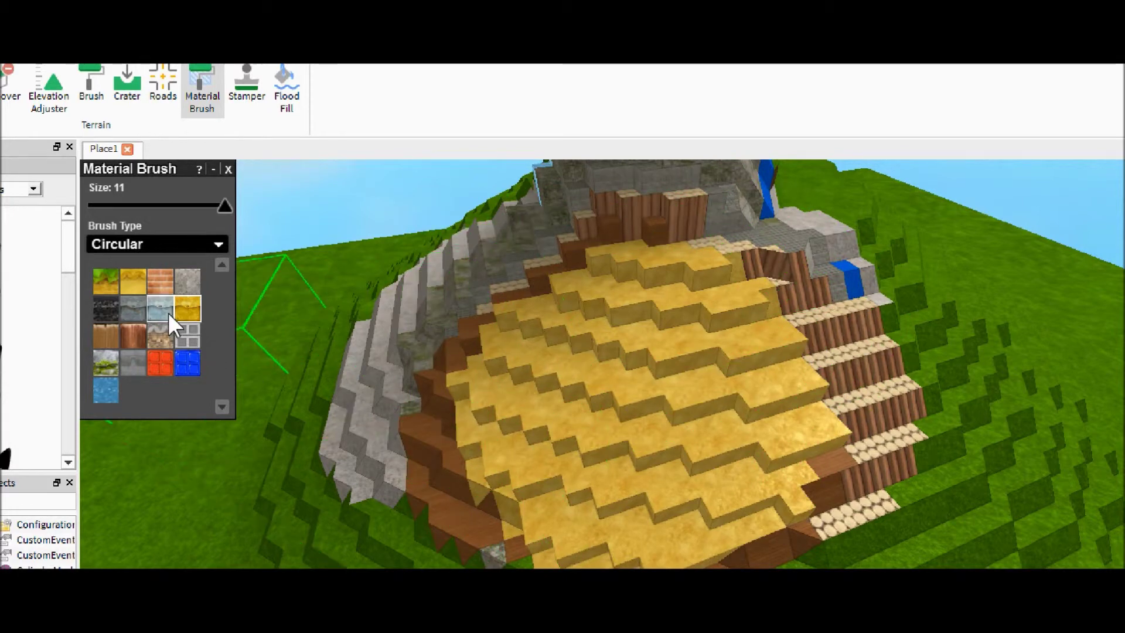
left_click(188, 335)
mouse_move(561, 349)
left_mouse_down()
mouse_move(631, 400)
mouse_move(556, 469)
left_mouse_up()
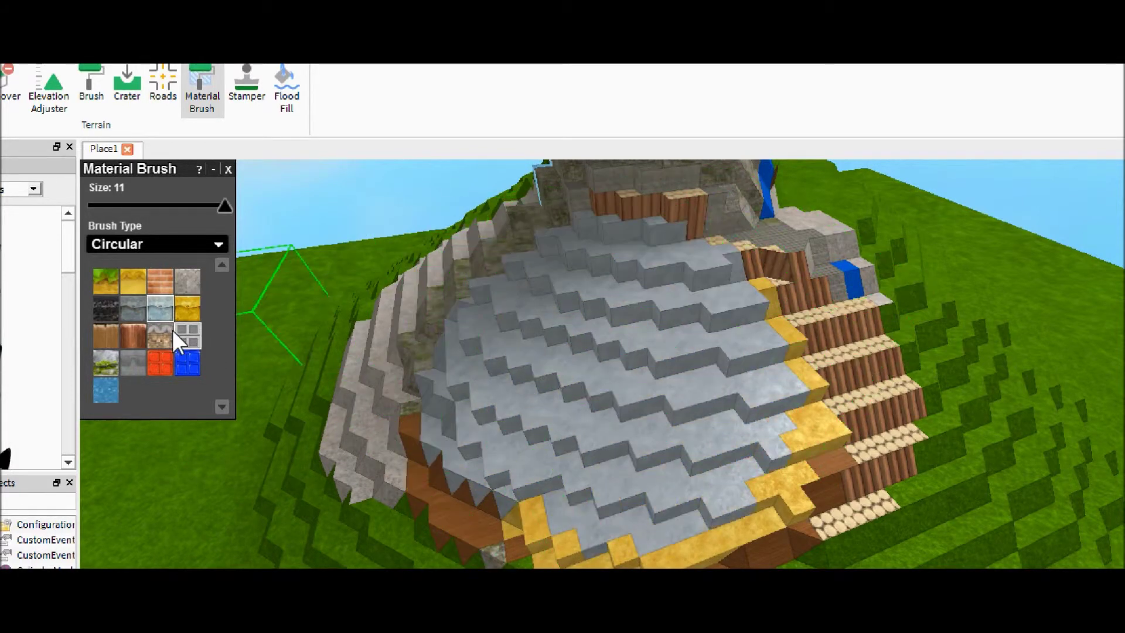
- Repaint the front slope with dark grey stone and cover it with the black material out to its side edges
left_click(135, 311)
left_click_drag(621, 351, 527, 410)
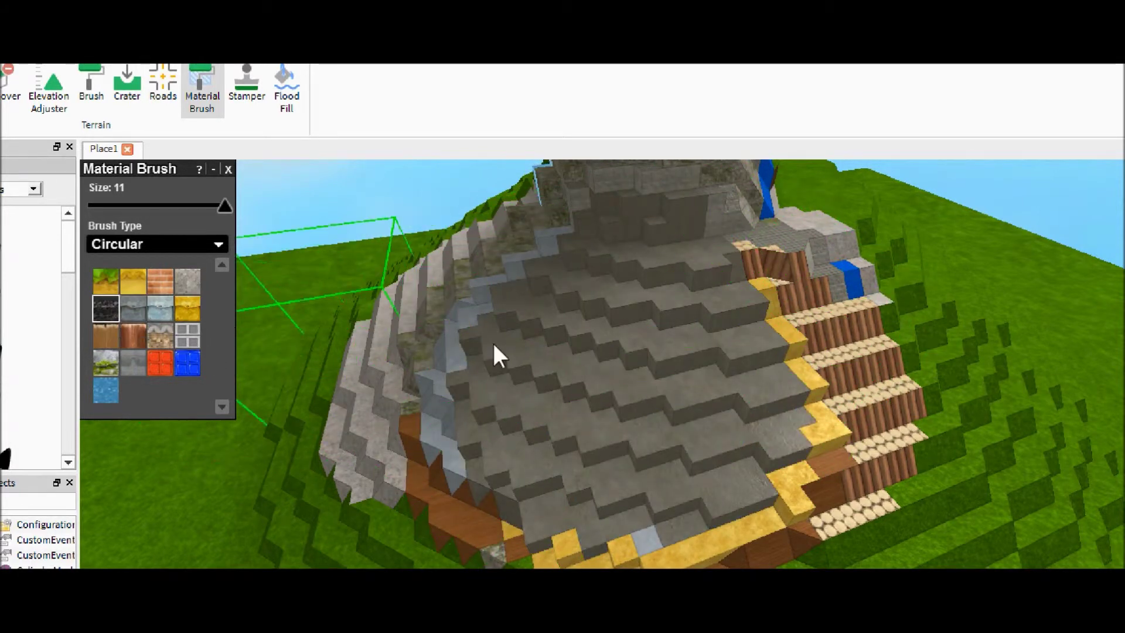
mouse_move(494, 344)
left_mouse_down()
mouse_move(595, 335)
mouse_move(287, 333)
left_mouse_up()
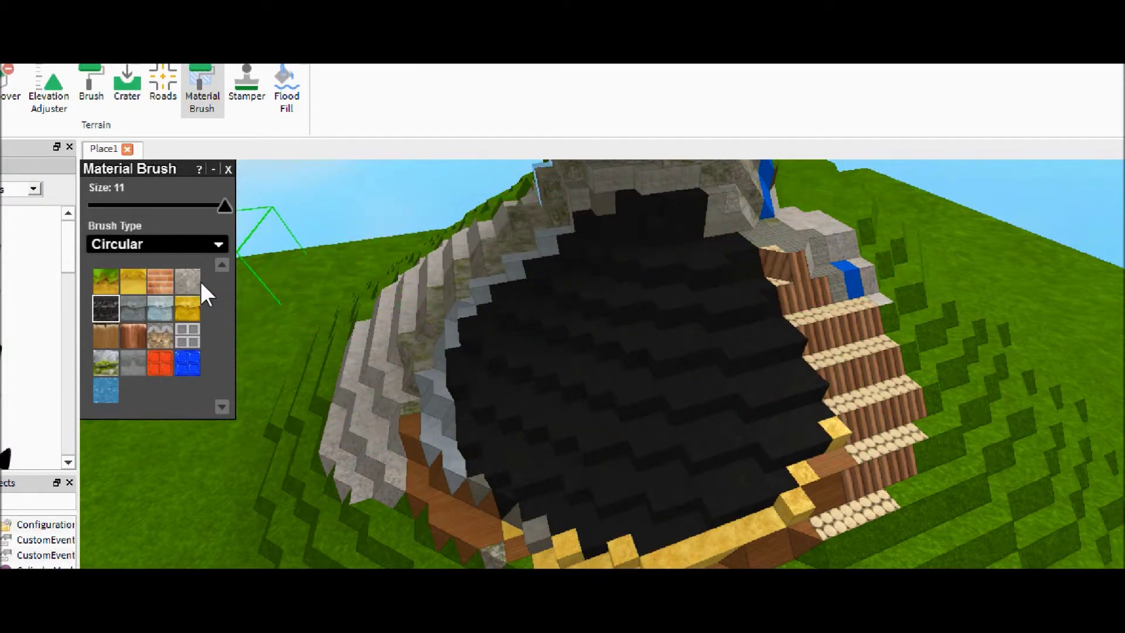
left_click_drag(544, 389, 410, 422)
- Continue trying materials on the hill's front slope by painting it with red brick, sand and grass
left_click(160, 281)
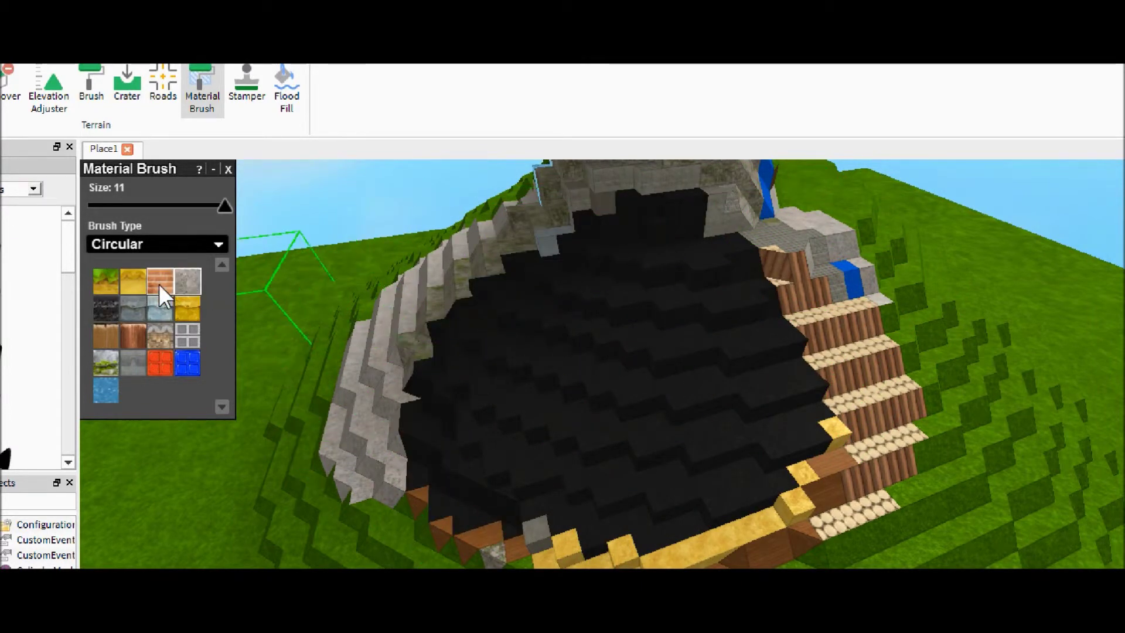
mouse_move(602, 399)
left_mouse_down()
mouse_move(529, 392)
mouse_move(503, 404)
left_mouse_up()
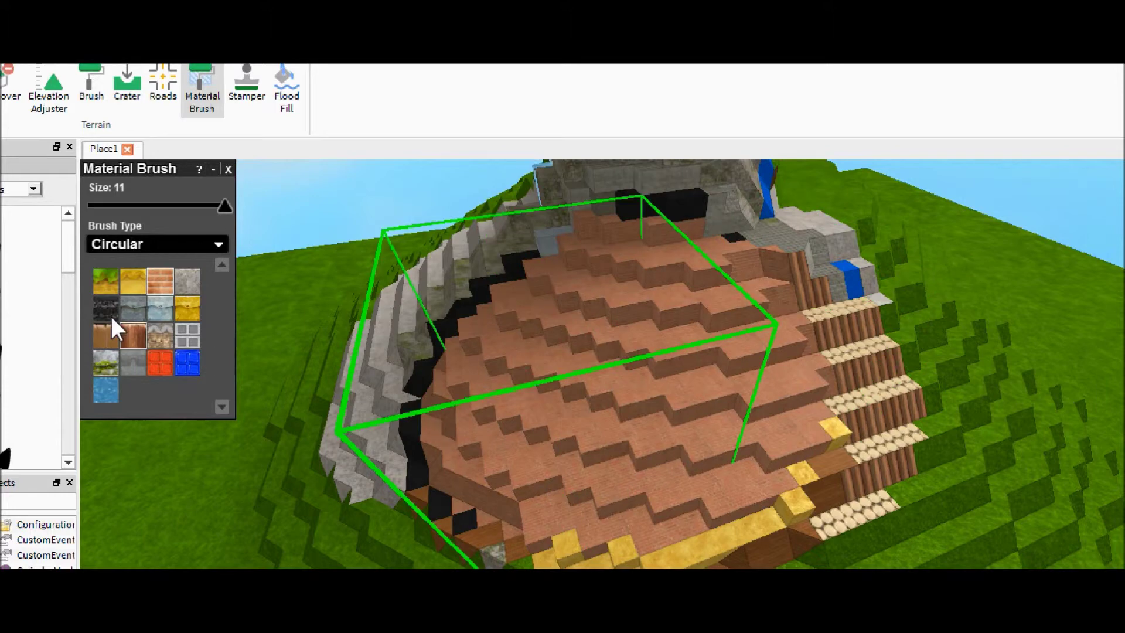
left_click(139, 293)
mouse_move(630, 415)
left_mouse_down()
mouse_move(765, 384)
mouse_move(633, 451)
left_mouse_up()
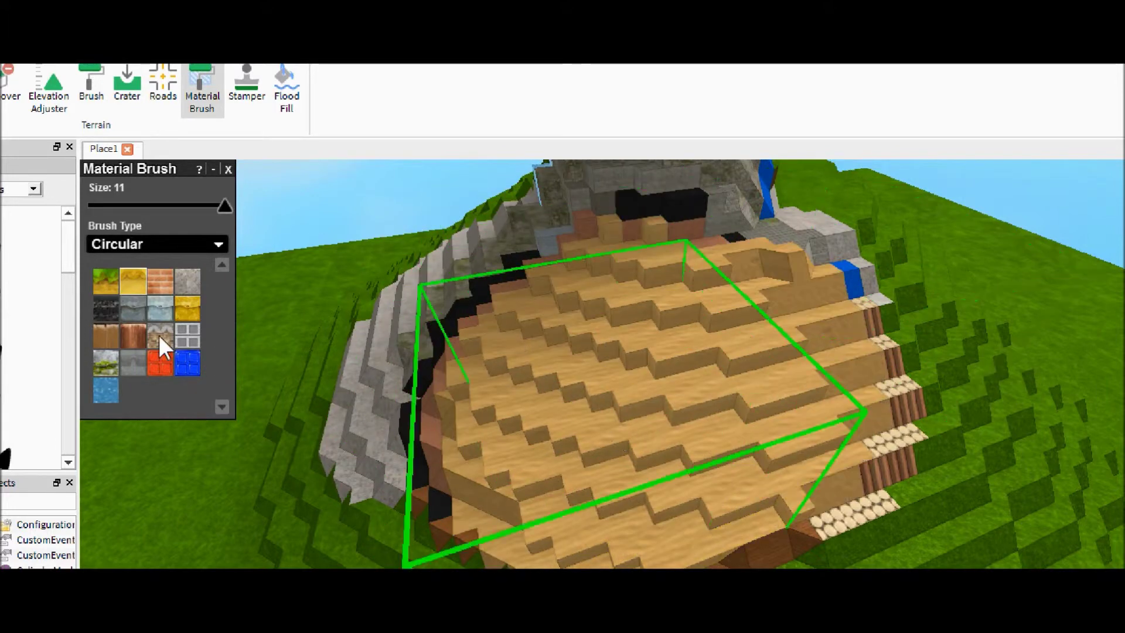
left_click(115, 284)
mouse_move(898, 430)
left_mouse_down()
mouse_move(786, 356)
mouse_move(768, 510)
mouse_move(786, 560)
left_mouse_up()
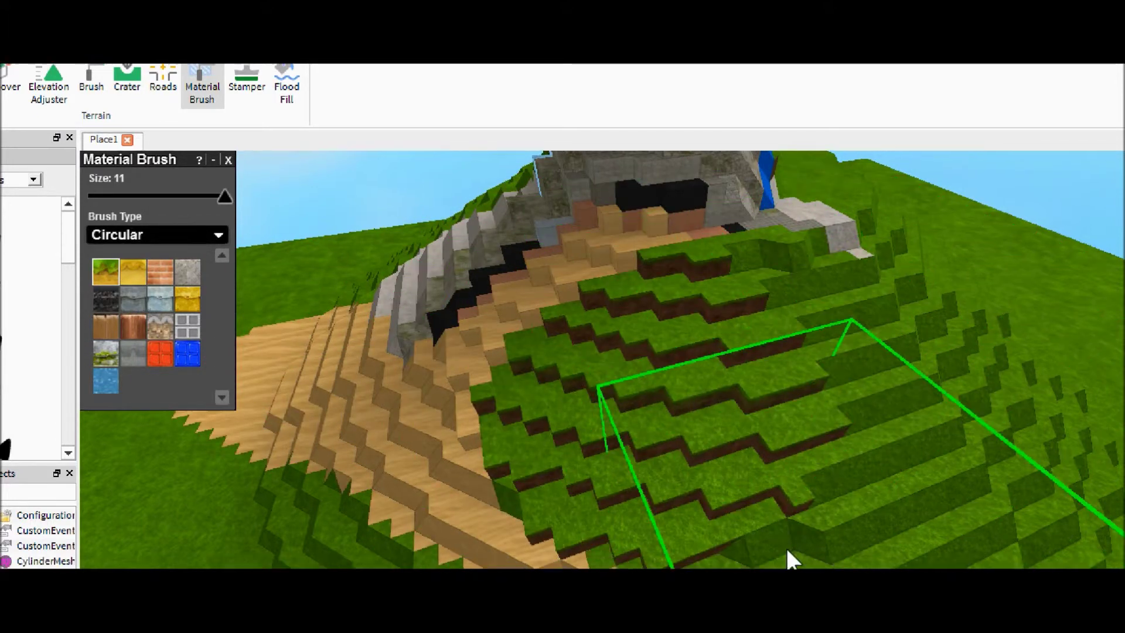
- Undo all the material strokes and the hill itself, back to flat grass terrain
key("ctrl+z")
key("ctrl+z")
key("ctrl+z")
key("ctrl+z")
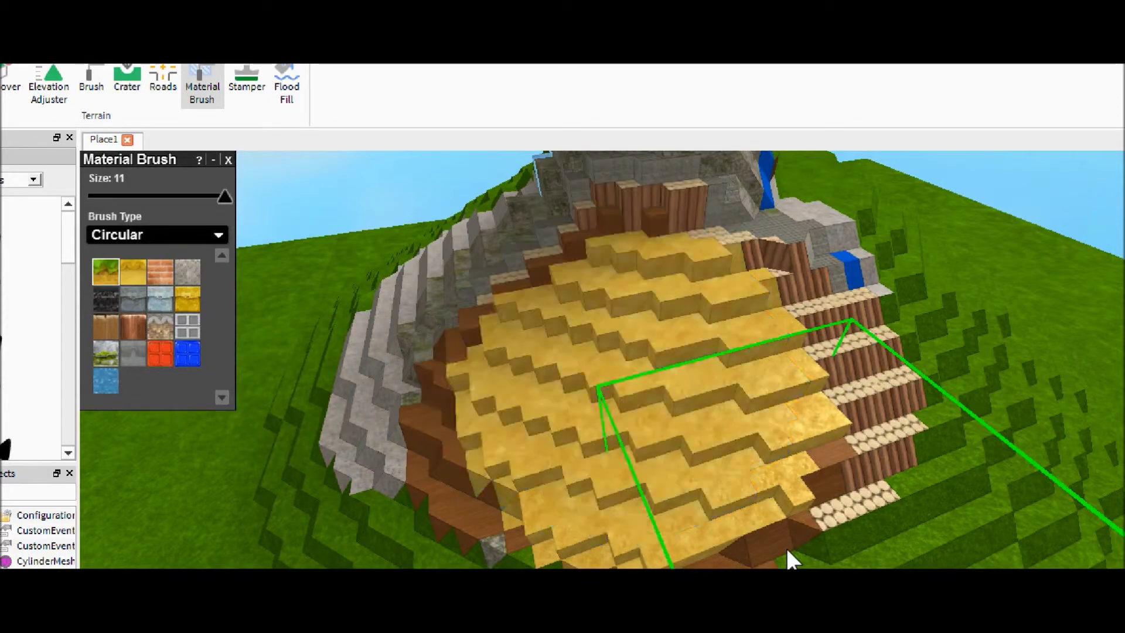
key("ctrl+z")
key("ctrl+z")
key("ctrl+z")
key("ctrl+z")
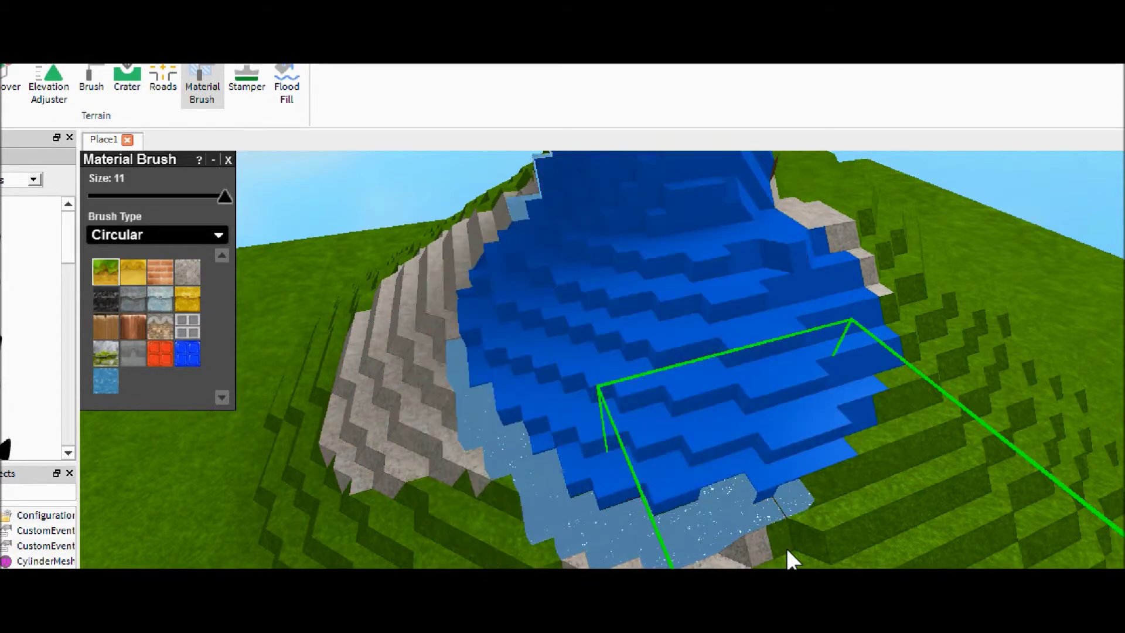
key("ctrl+z")
key("ctrl+z")
key("ctrl+z")
key("ctrl+z")
key("ctrl+z")
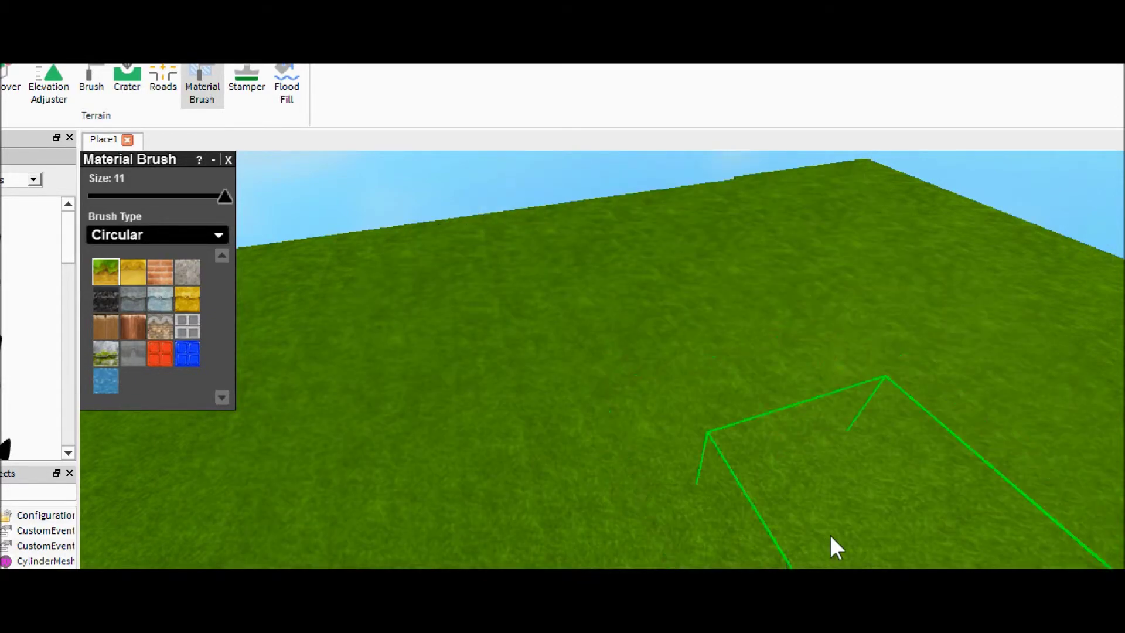
- Choose the brick block from the Stamper's Basic Building set
mouse_move(469, 288)
right_mouse_down()
mouse_move(489, 297)
mouse_move(400, 229)
right_mouse_up()
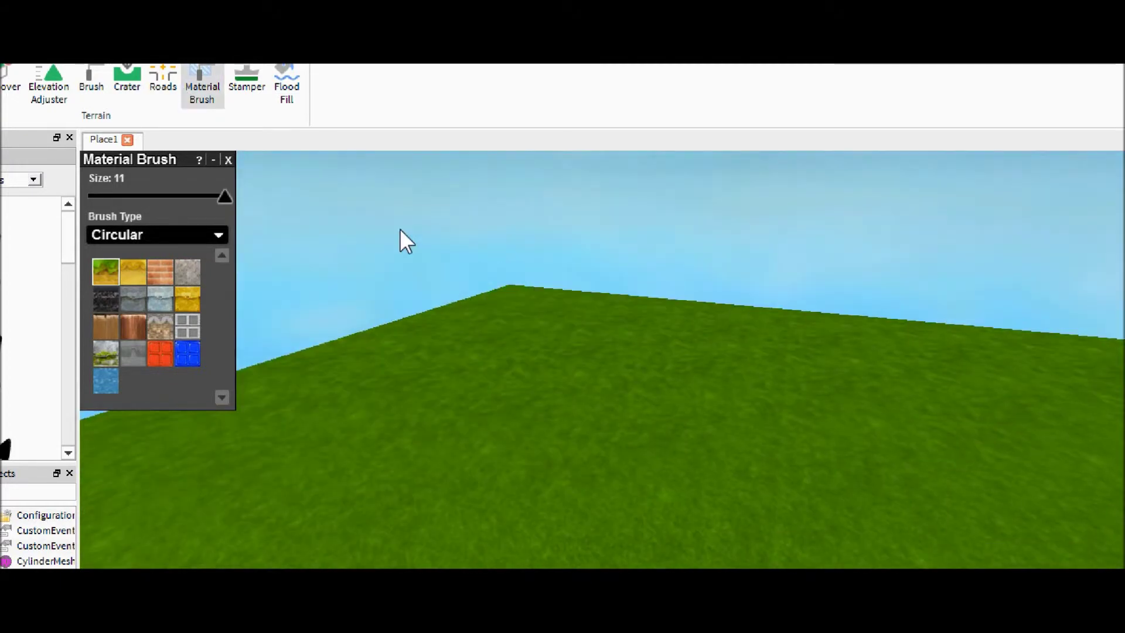
left_click(245, 99)
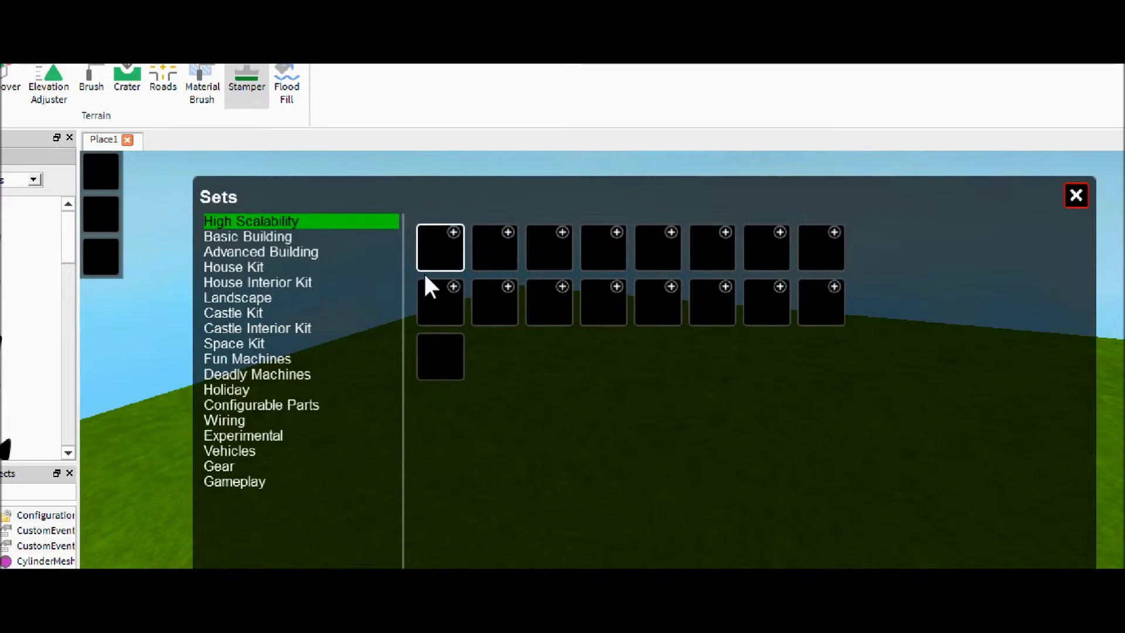
left_click(317, 240)
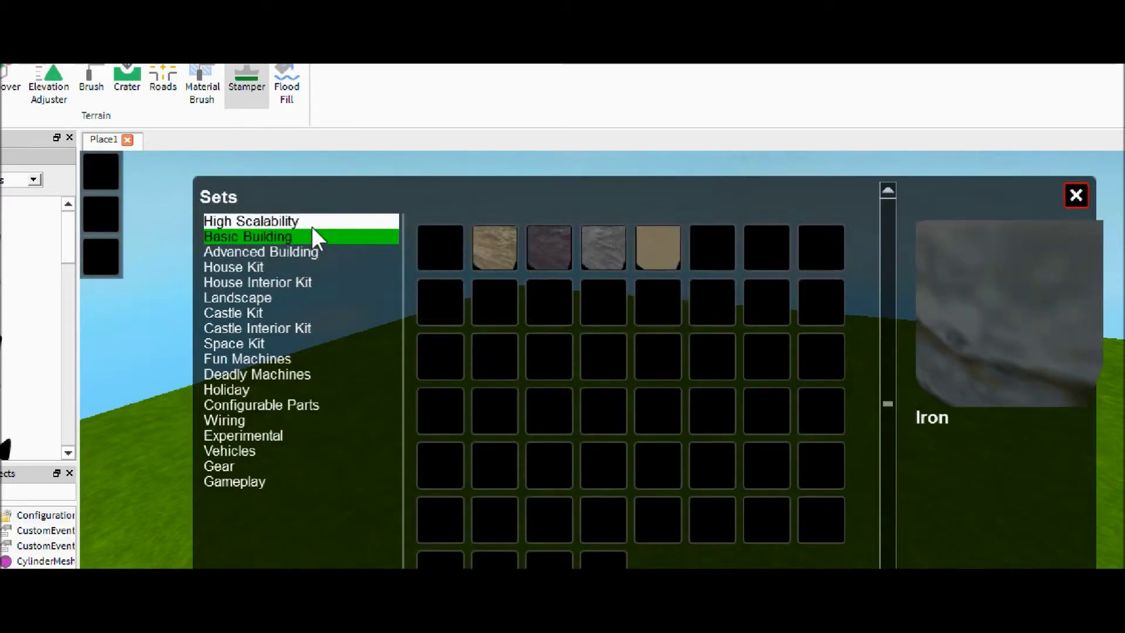
left_click(436, 249)
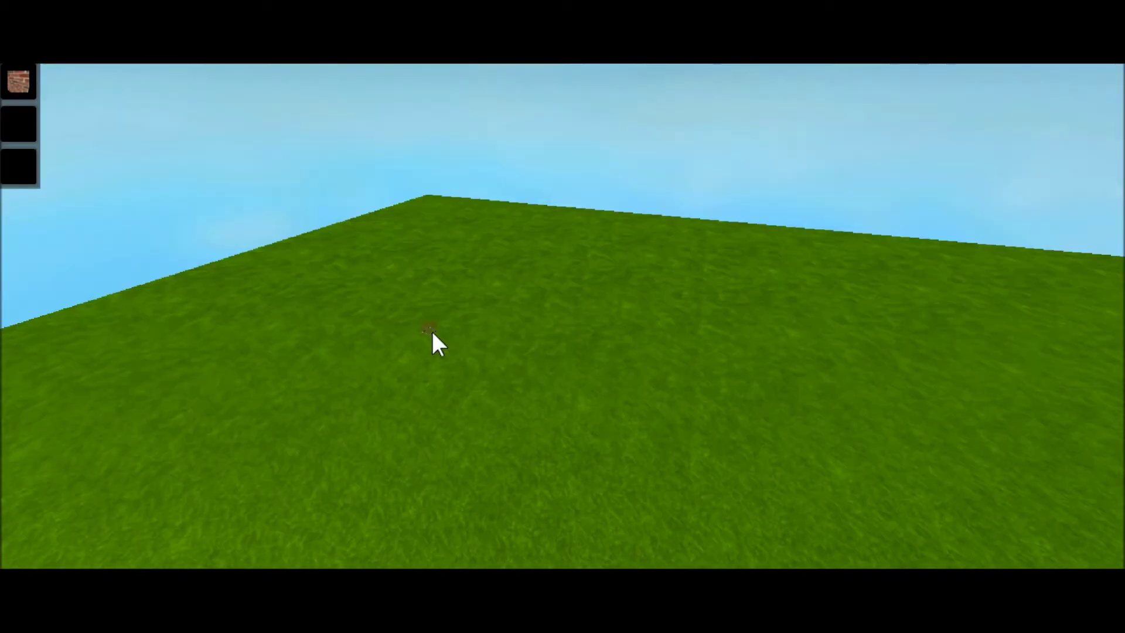
- Stamp several separate brick blocks onto the flat grass
left_click(490, 434)
key("w")
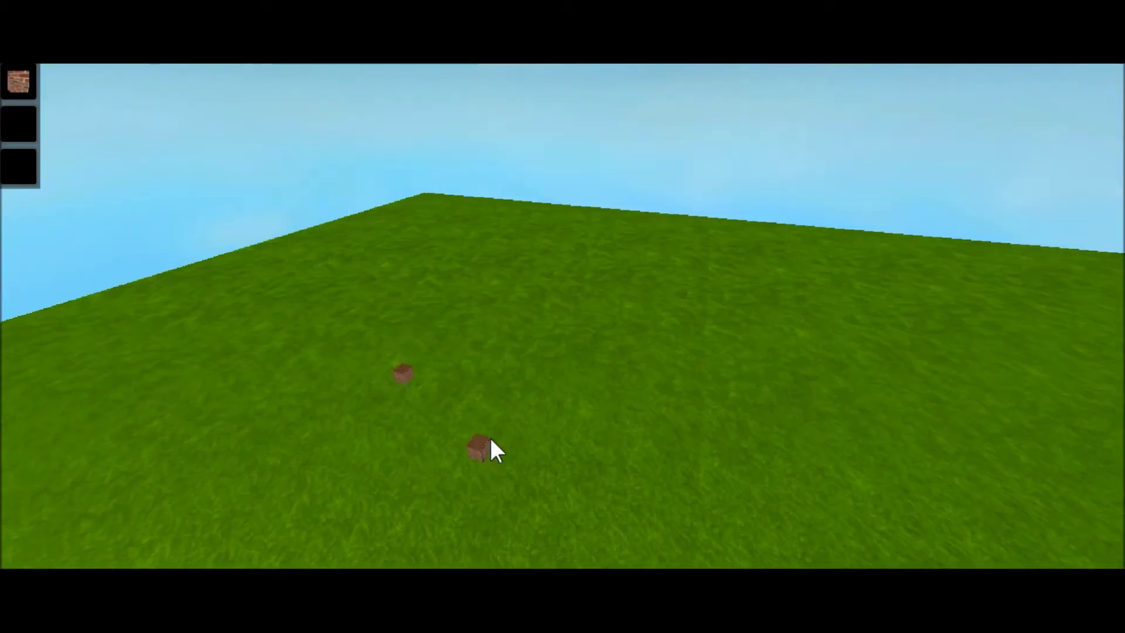
left_click(516, 398)
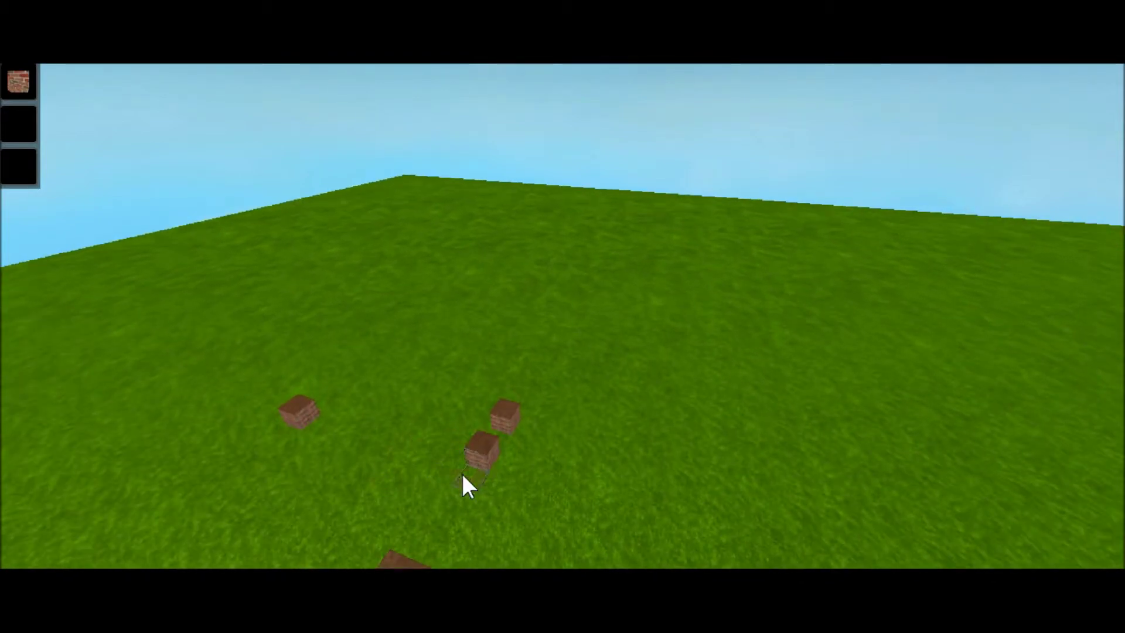
- Undo all the stamped brick blocks on the grass
key("ctrl+z")
key("ctrl+z")
key("ctrl+z")
key("ctrl+z")
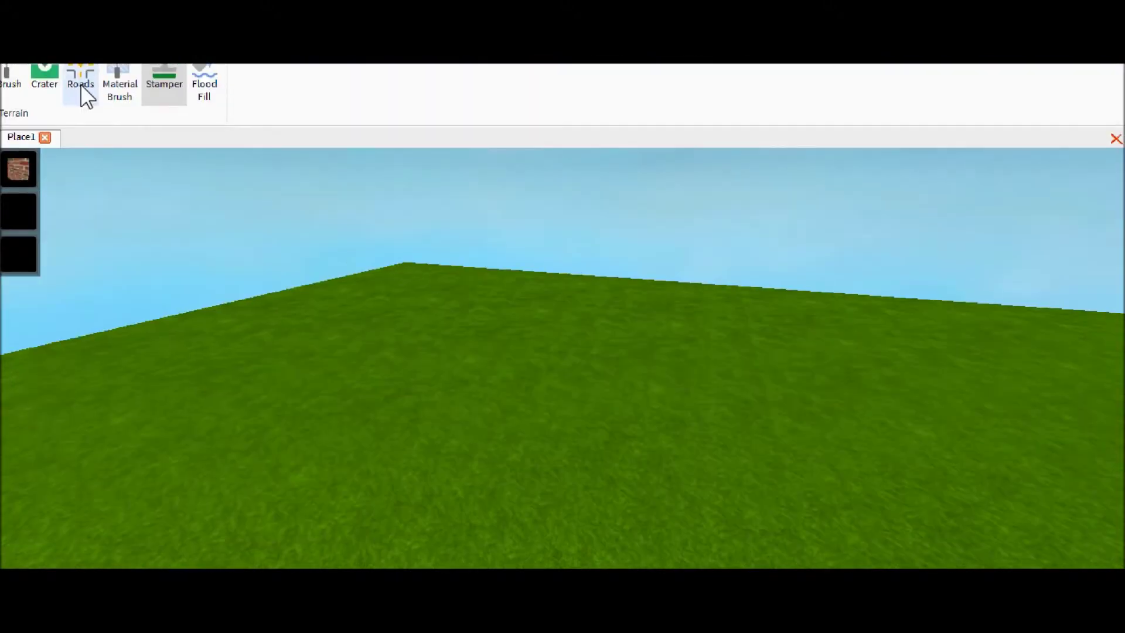
- Dig a crater with radius 42 and depth 46% in the middle of the flat grass
left_click(201, 99)
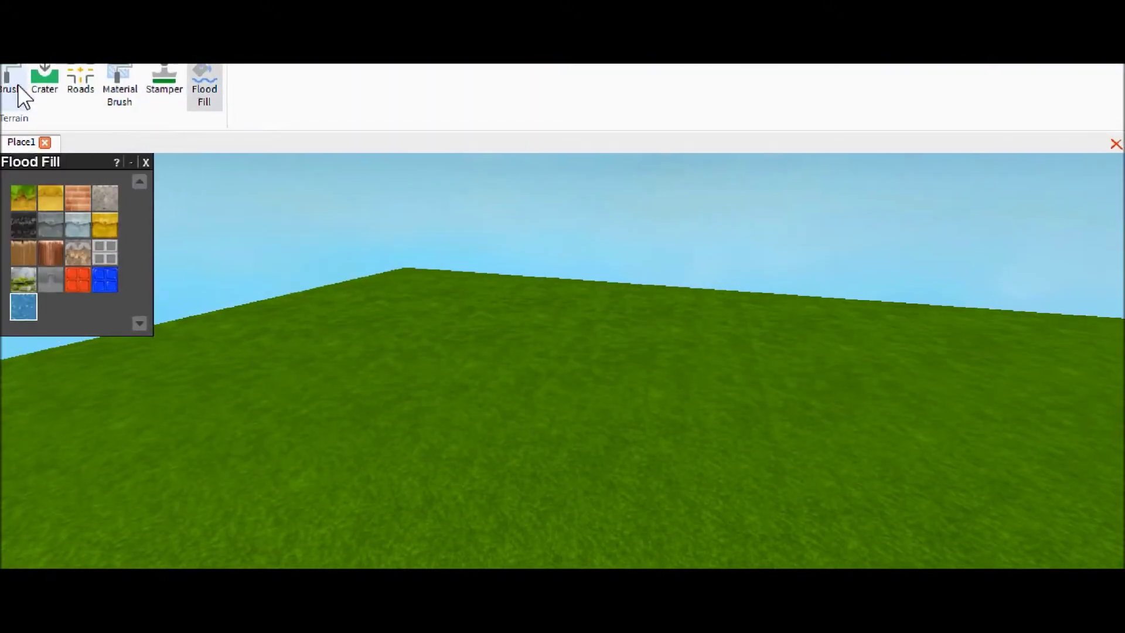
left_click(46, 82)
scroll(463, 380, "down", 3)
scroll(543, 382, "up", 3)
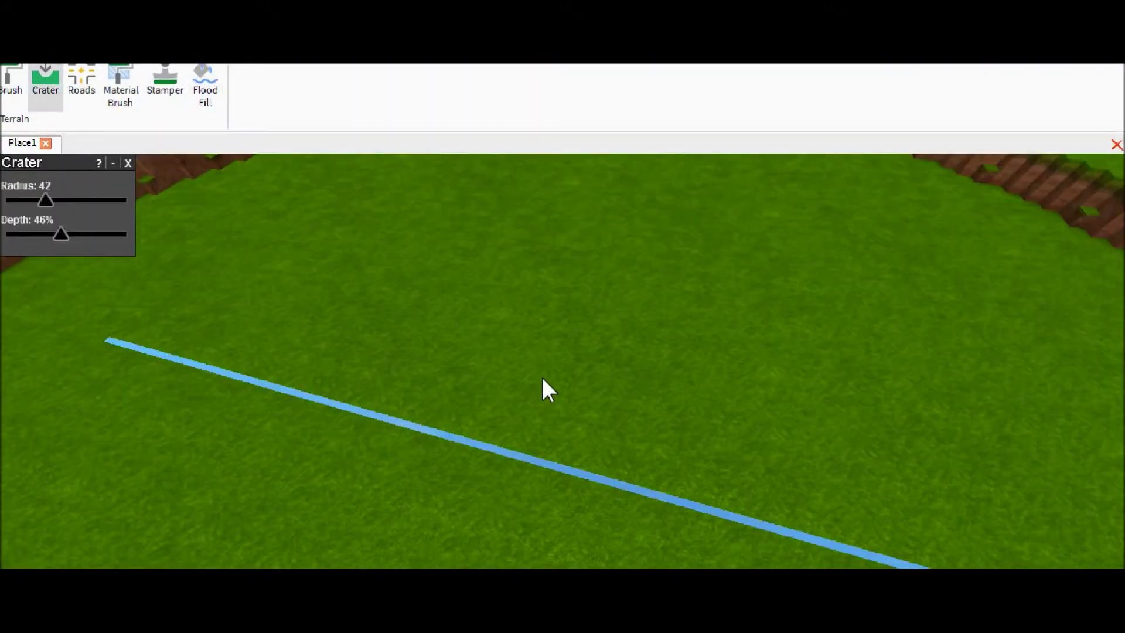
left_click(525, 382)
scroll(525, 381, "down", 3)
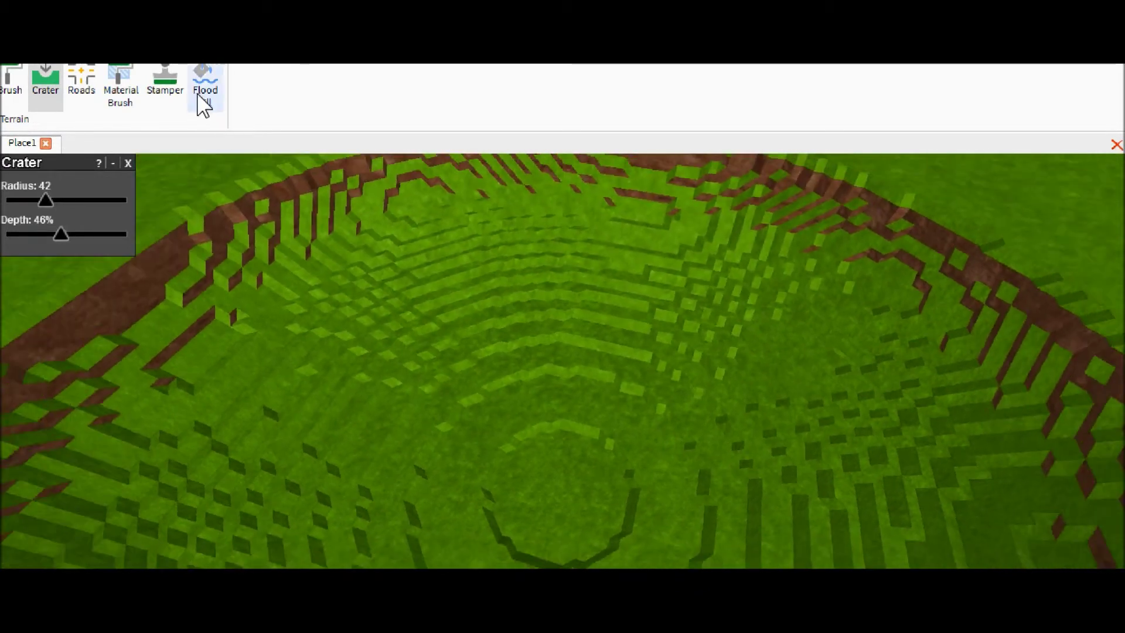
- Flood fill the crater with water starting just below its rim, and look over the filled lake
left_click(202, 100)
key("s")
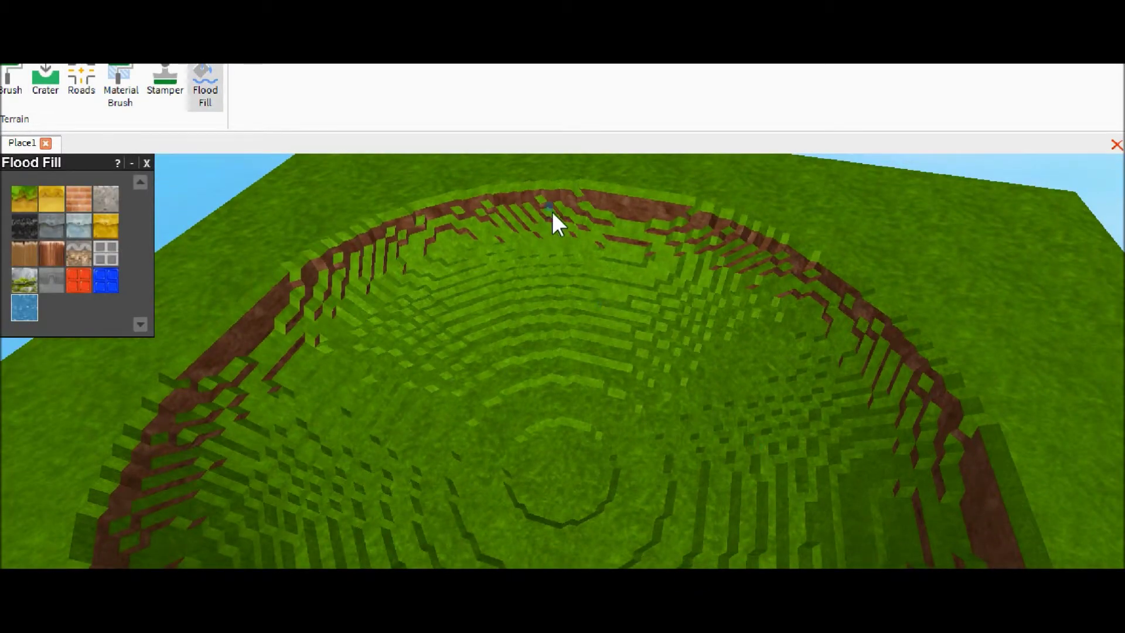
scroll(598, 334, "up", 5)
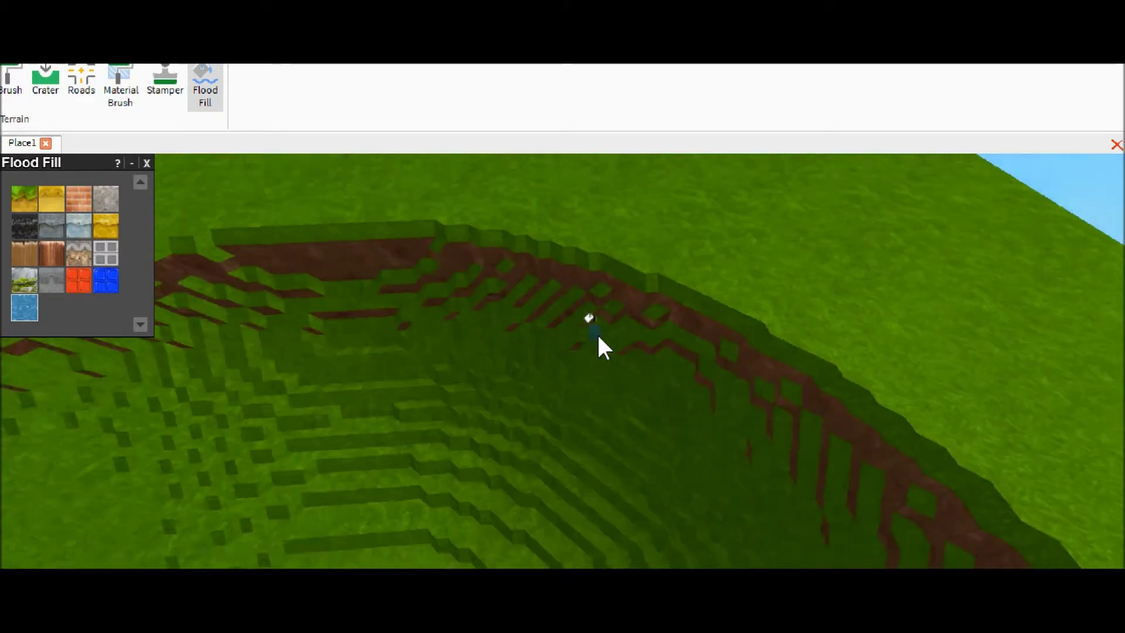
scroll(596, 332, "up", 5)
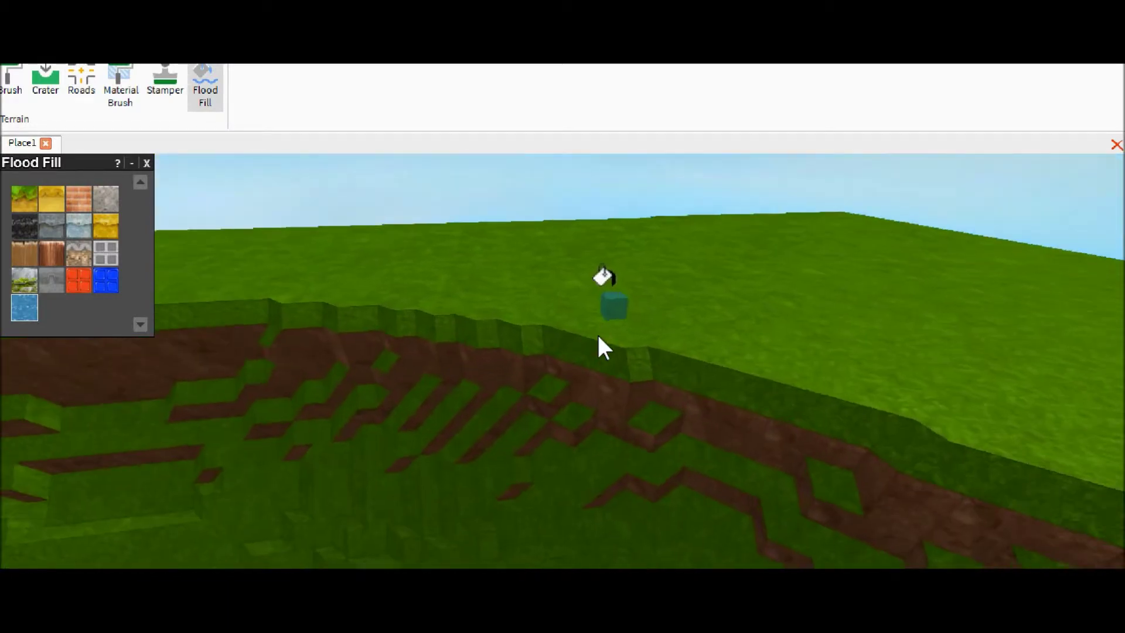
left_click(634, 363)
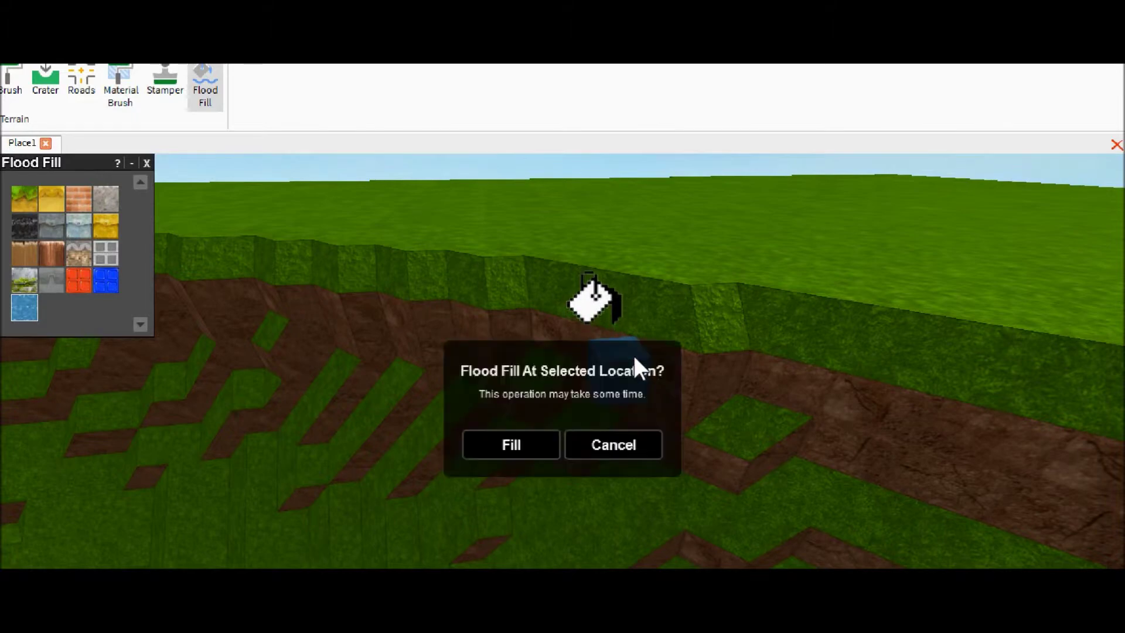
left_click(533, 443)
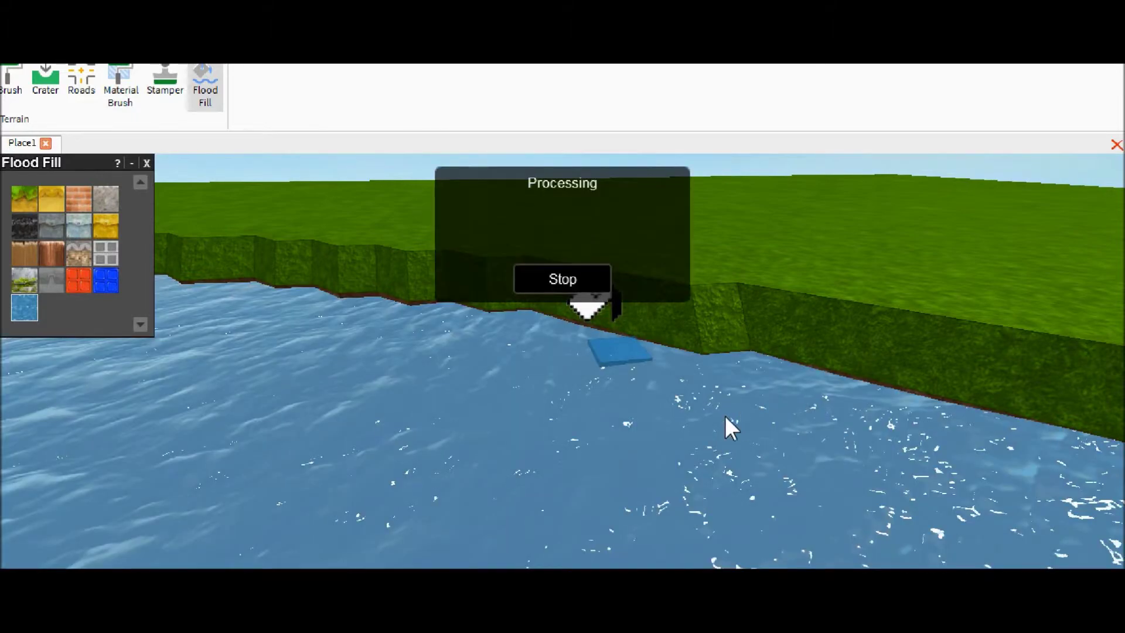
right_click_drag(690, 417, 691, 416)
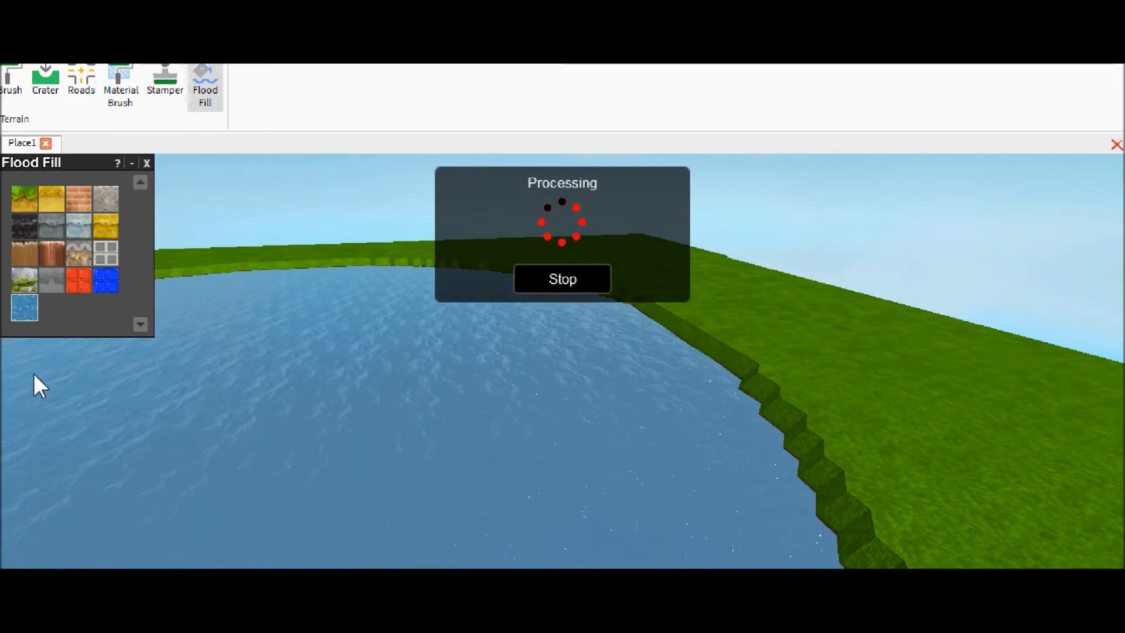
left_click(108, 277)
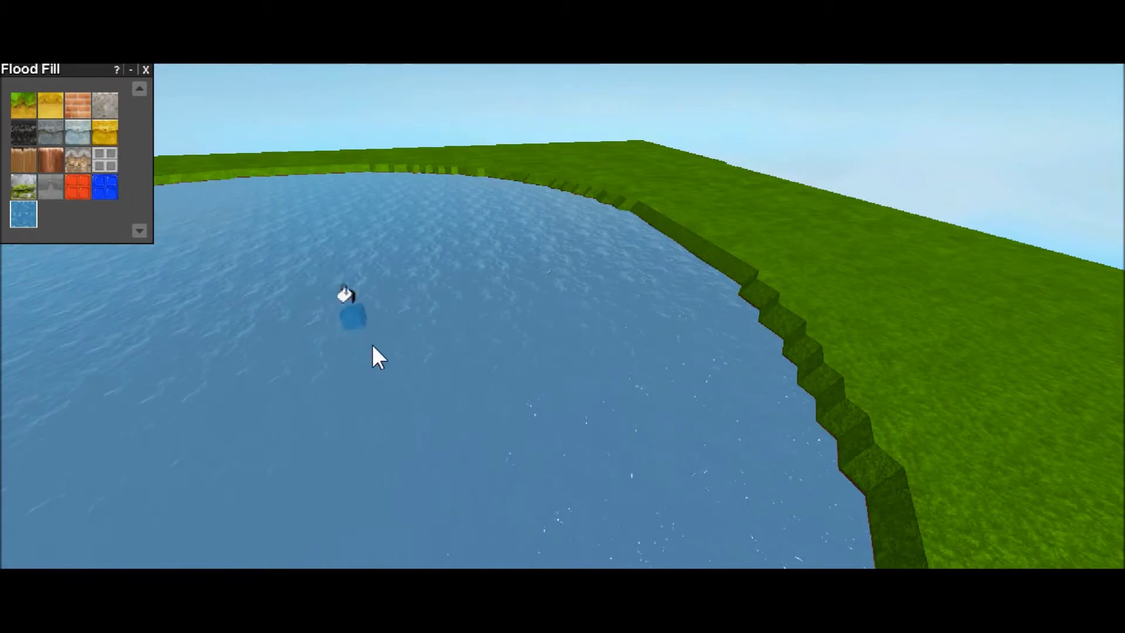
right_click_drag(373, 439, 373, 439)
scroll(372, 344, "down", 5)
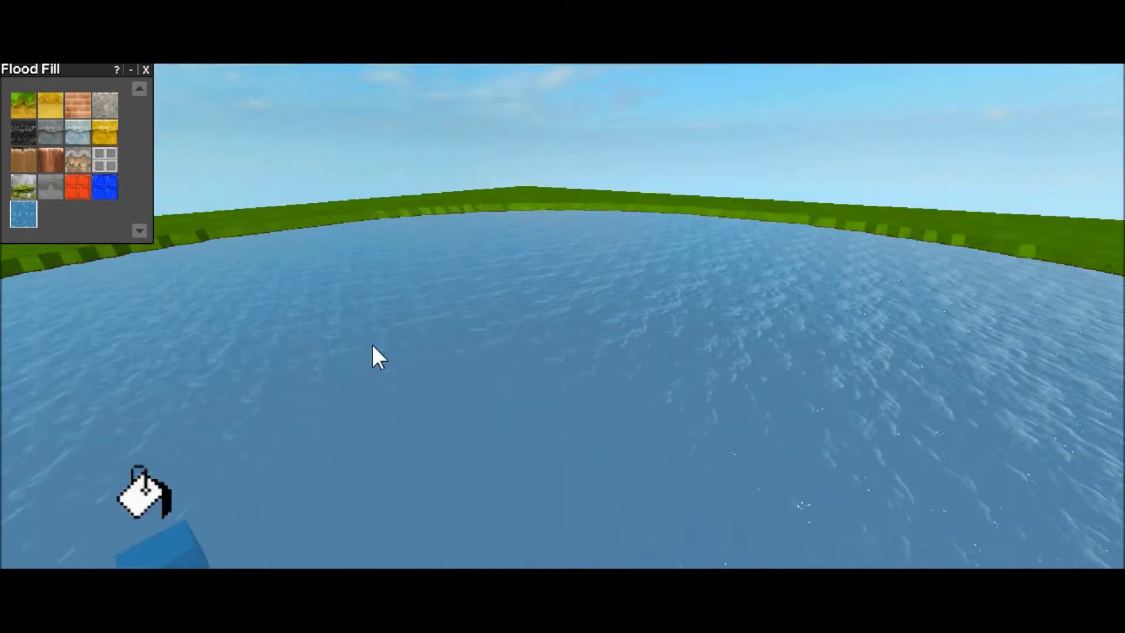
scroll(377, 347, "up", 5)
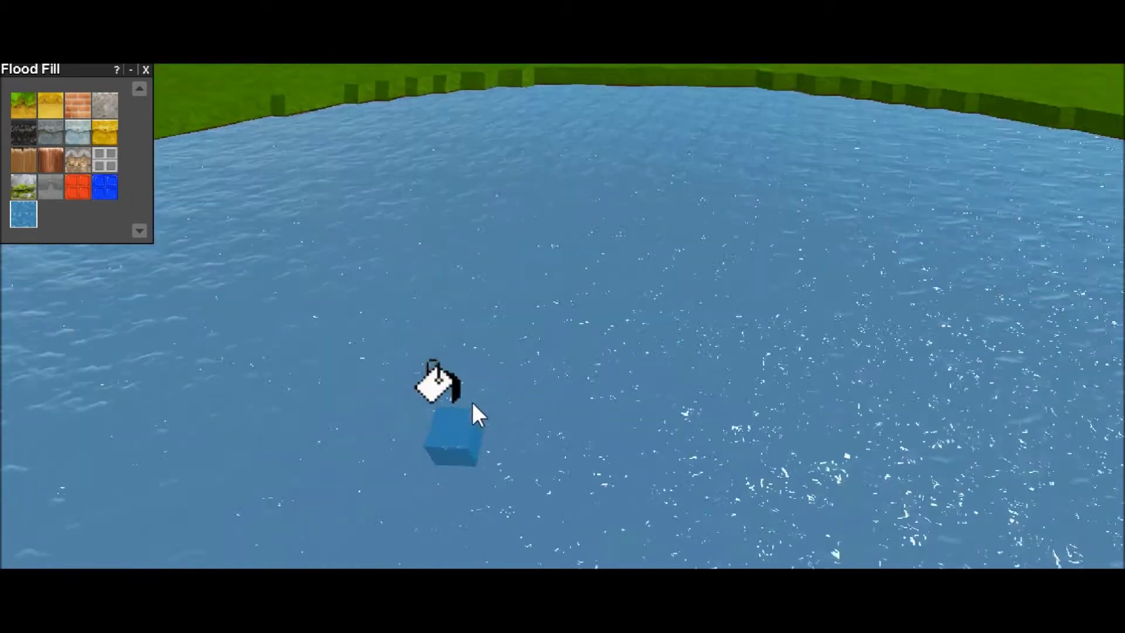
- Flood fill water above the flat grass beside the lake near the map's edge, stopping the first fill and running it again
right_click_drag(472, 402, 473, 403)
key("d")
key("d")
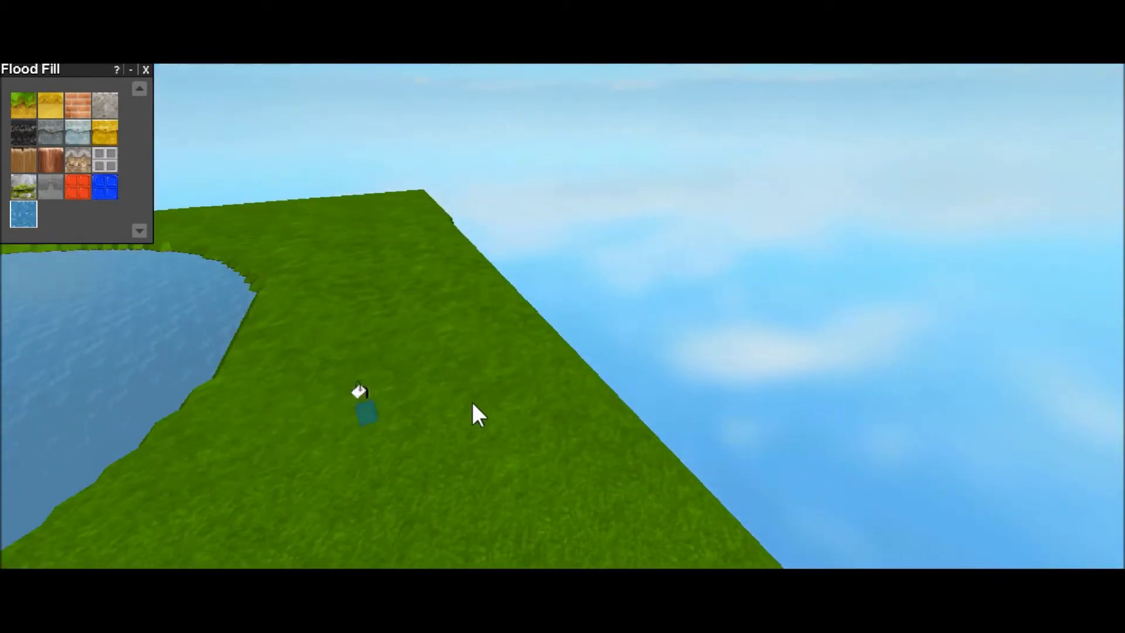
key("a")
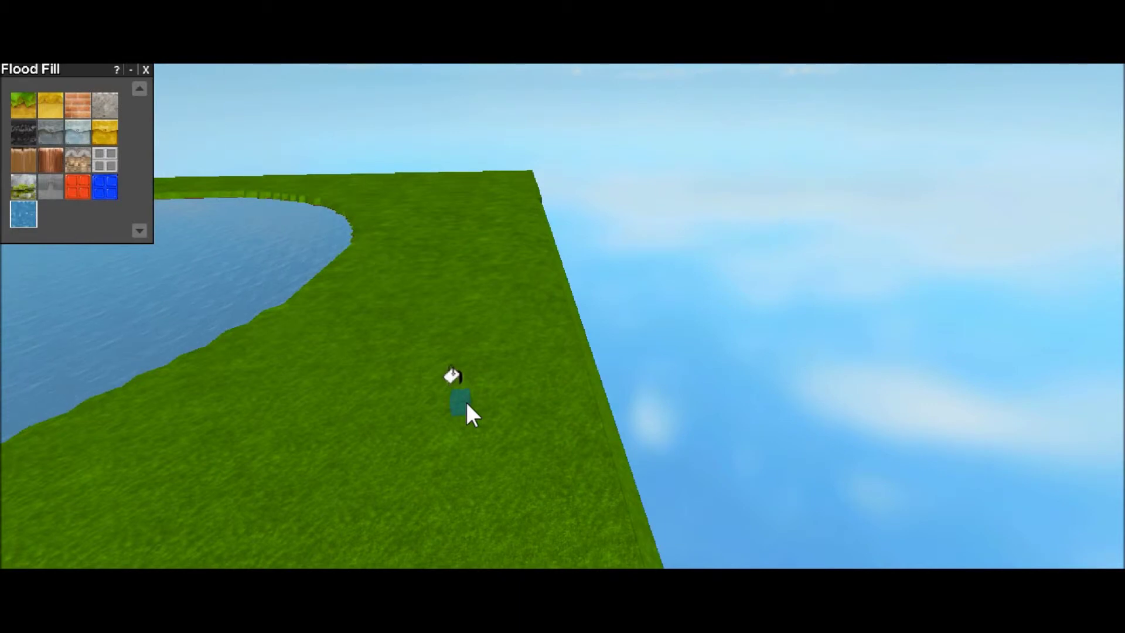
left_click(466, 403)
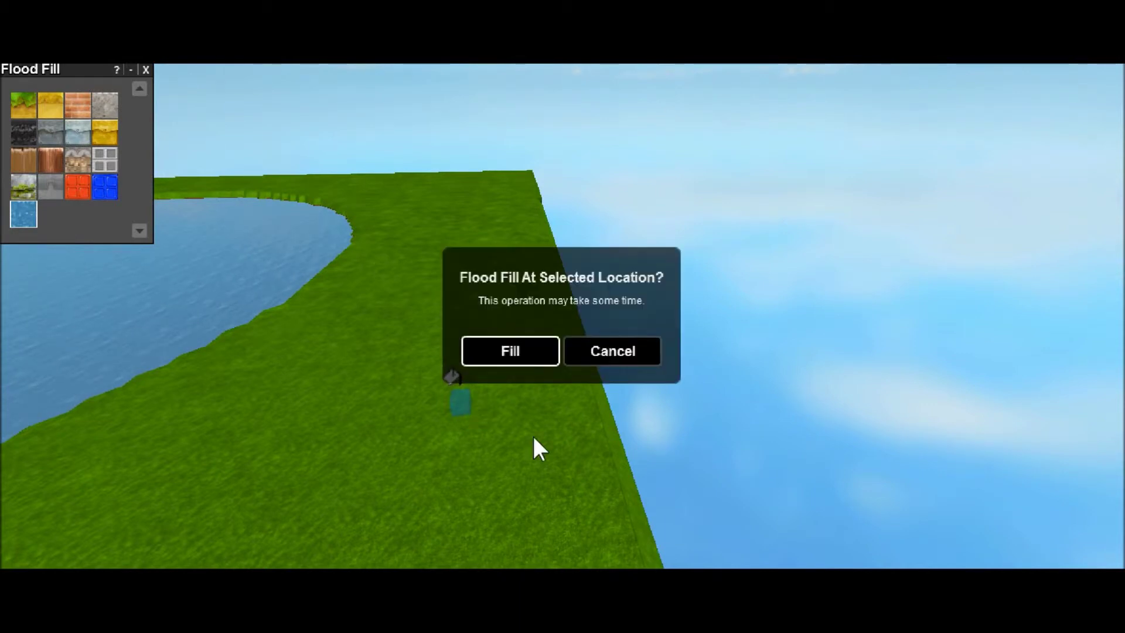
key("Return")
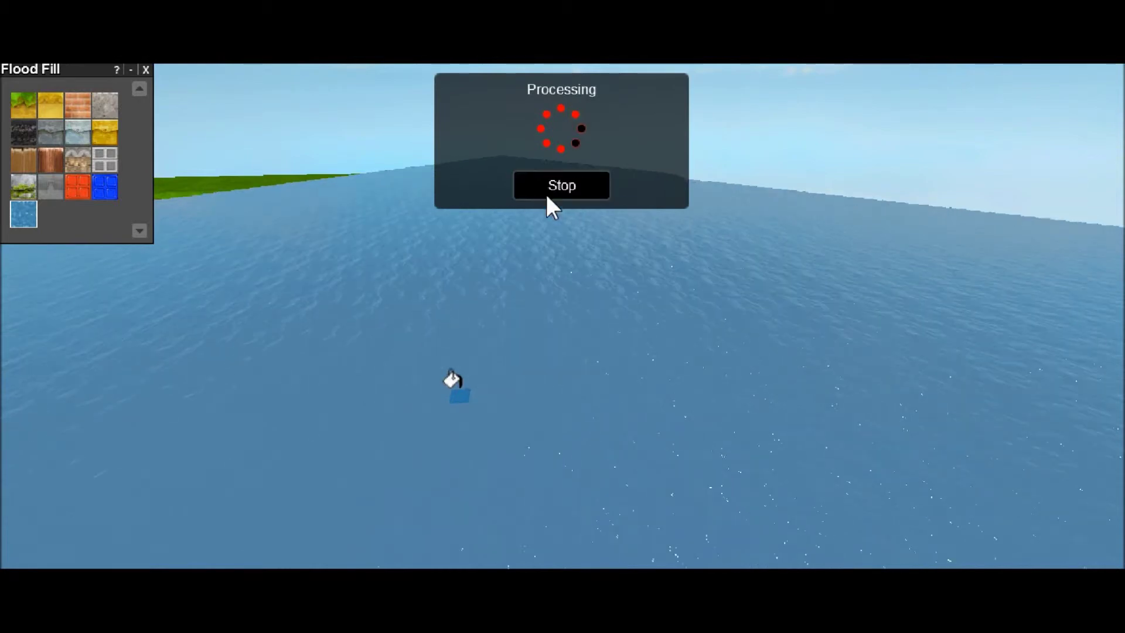
left_click(549, 188)
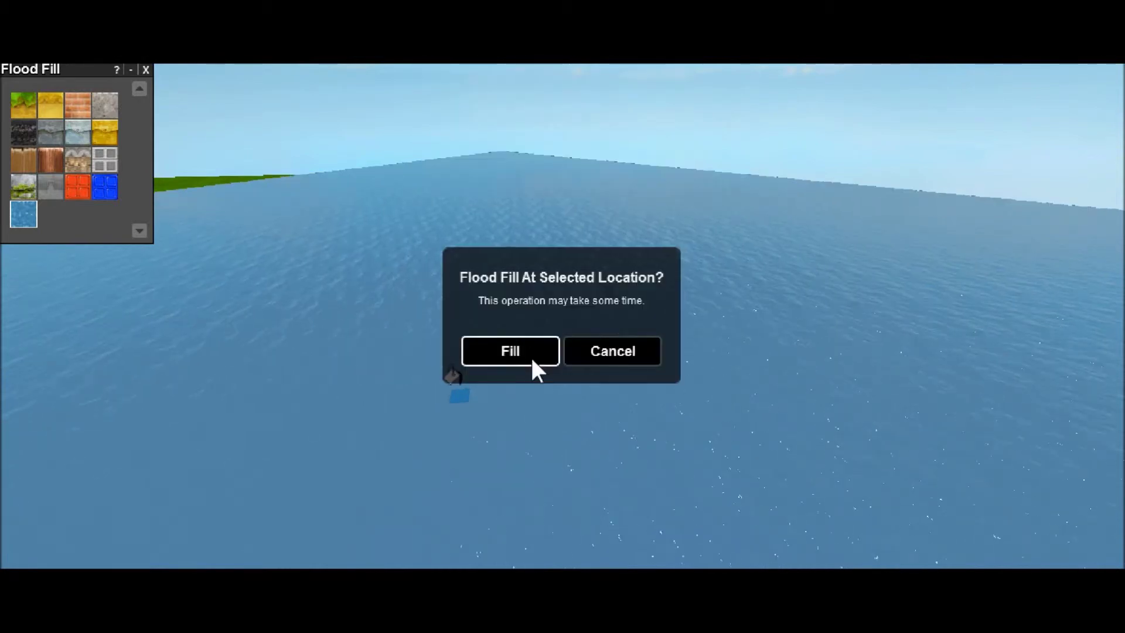
left_click(510, 351)
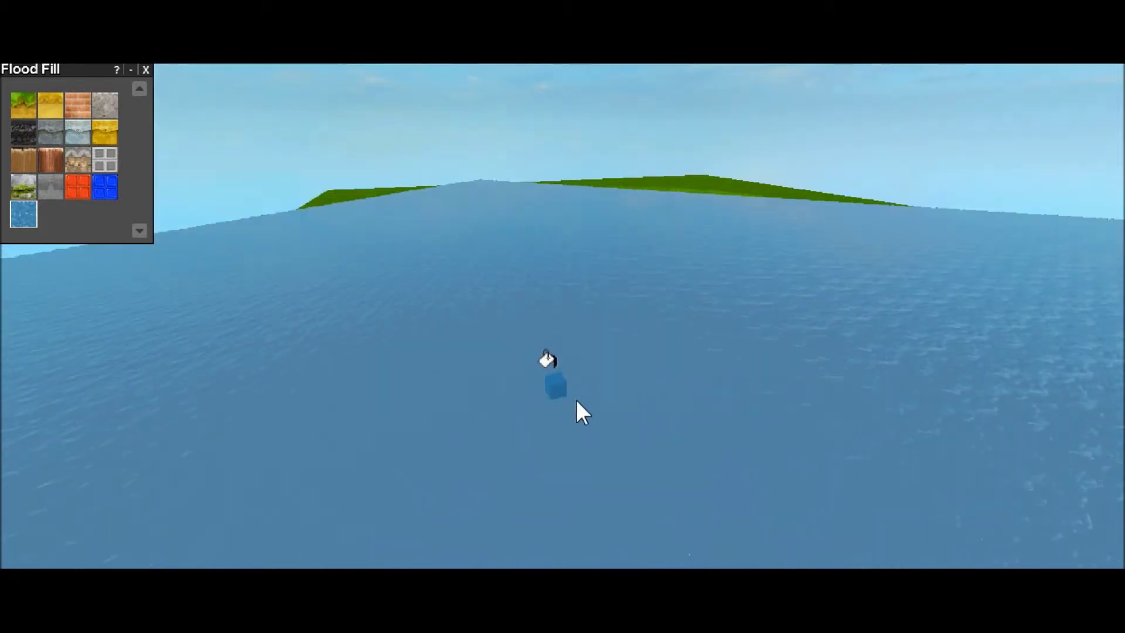
- Undo the water fills and the crater to restore the flat grass, and reopen the terrain Generator
key("ctrl+z")
key("ctrl+z")
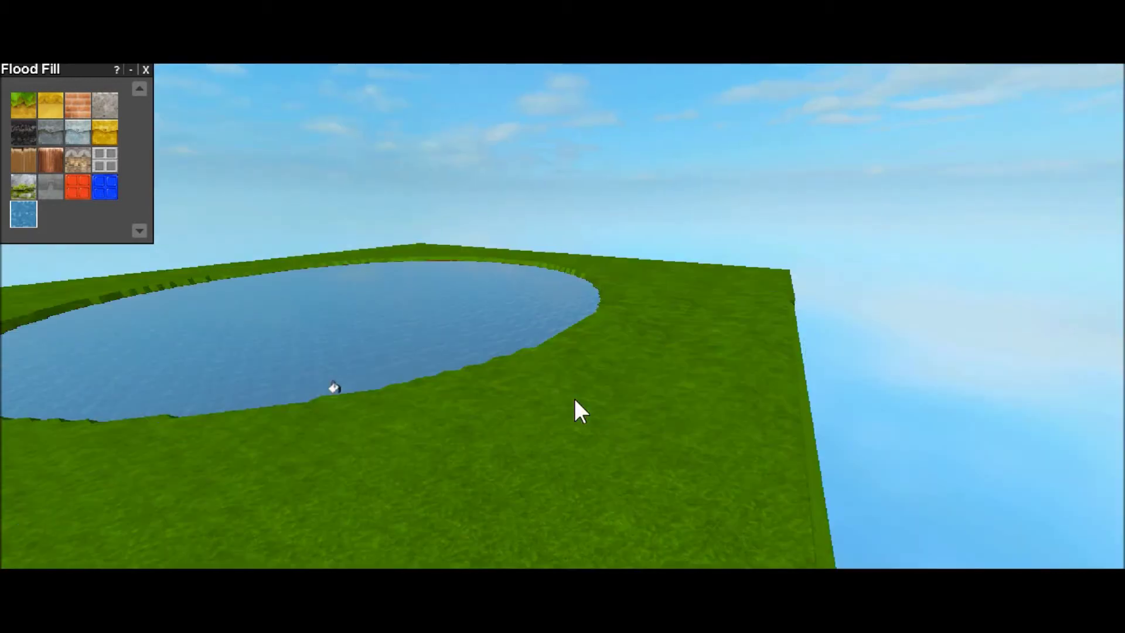
key("ctrl+z")
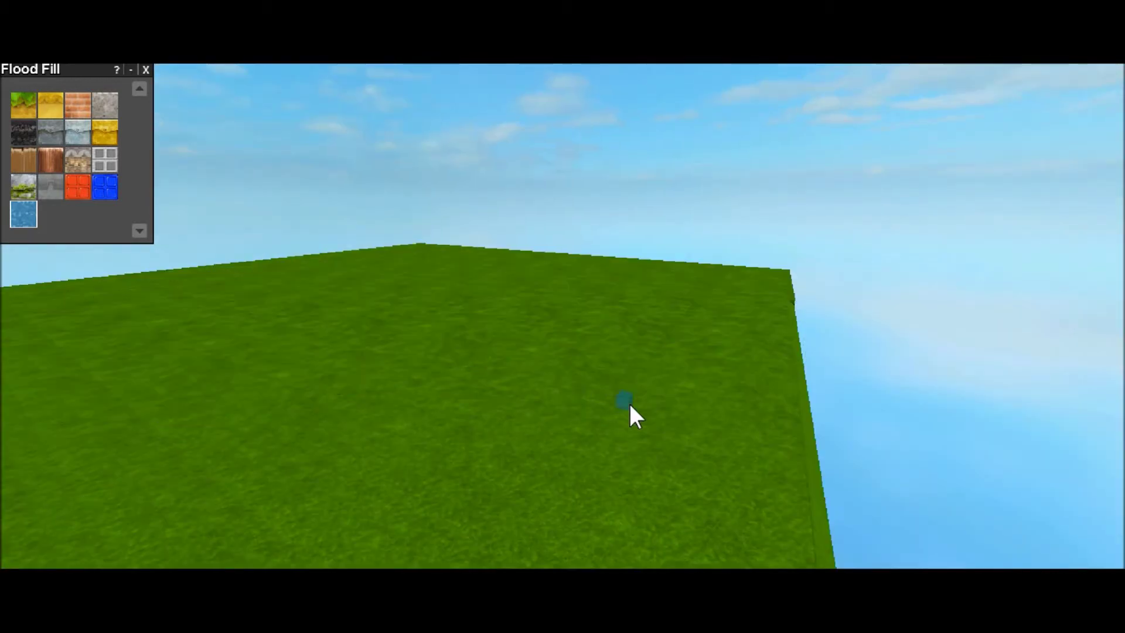
right_click_drag(607, 409, 607, 409)
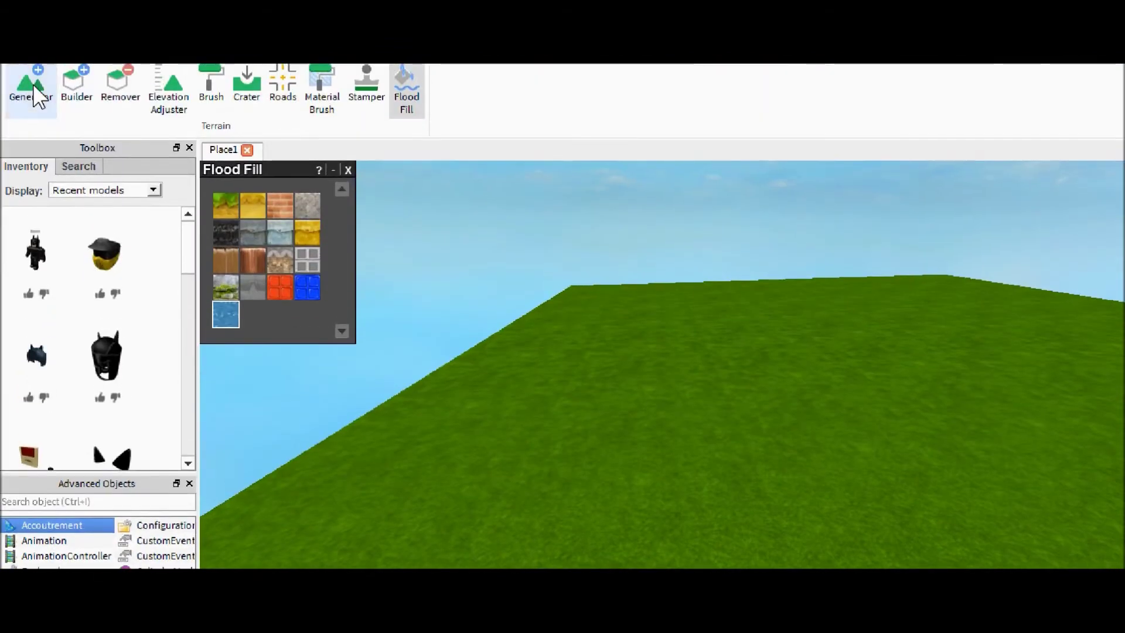
left_click(33, 83)
left_click(286, 515)
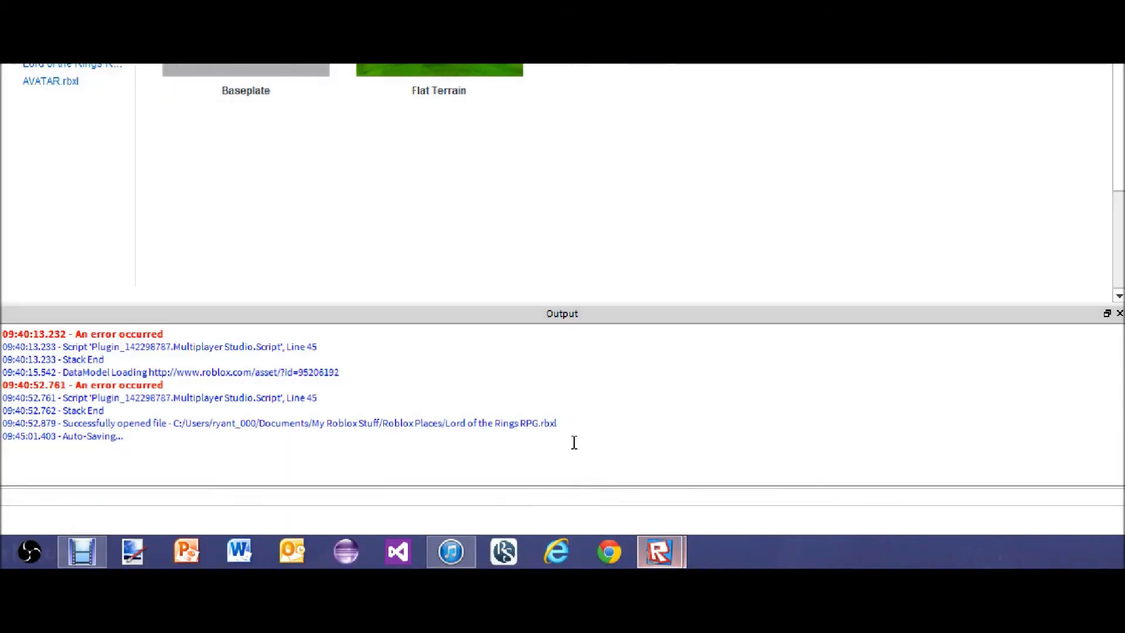
- Switch to the Lord of the Rings RPG place and look over its walled village
left_click(129, 167)
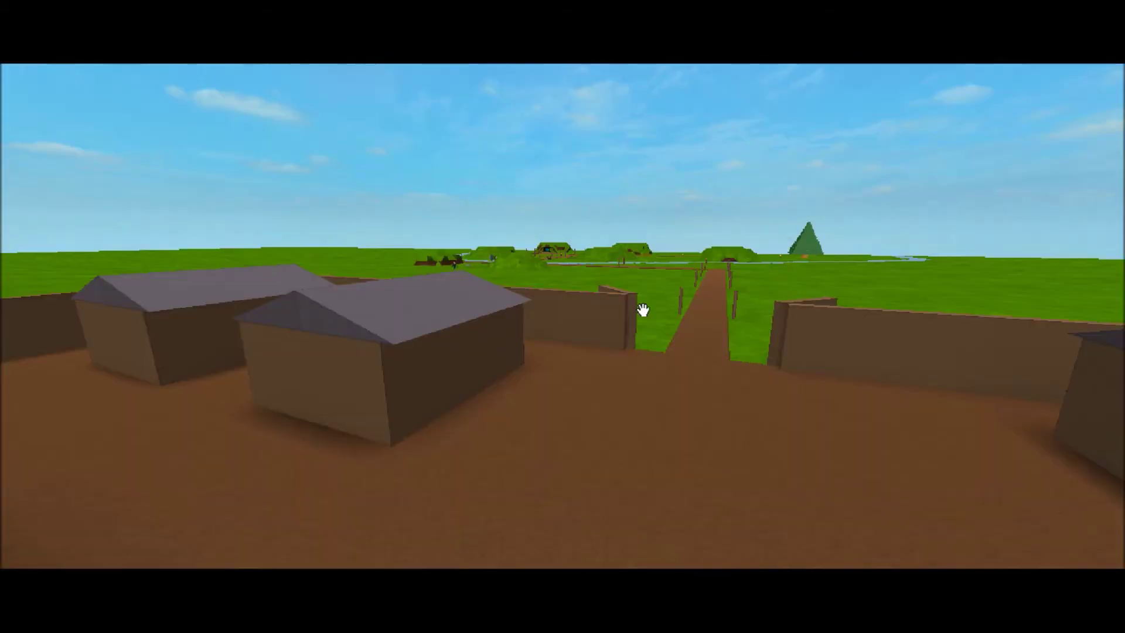
right_click_drag(643, 310, 661, 311)
key("e")
key("w")
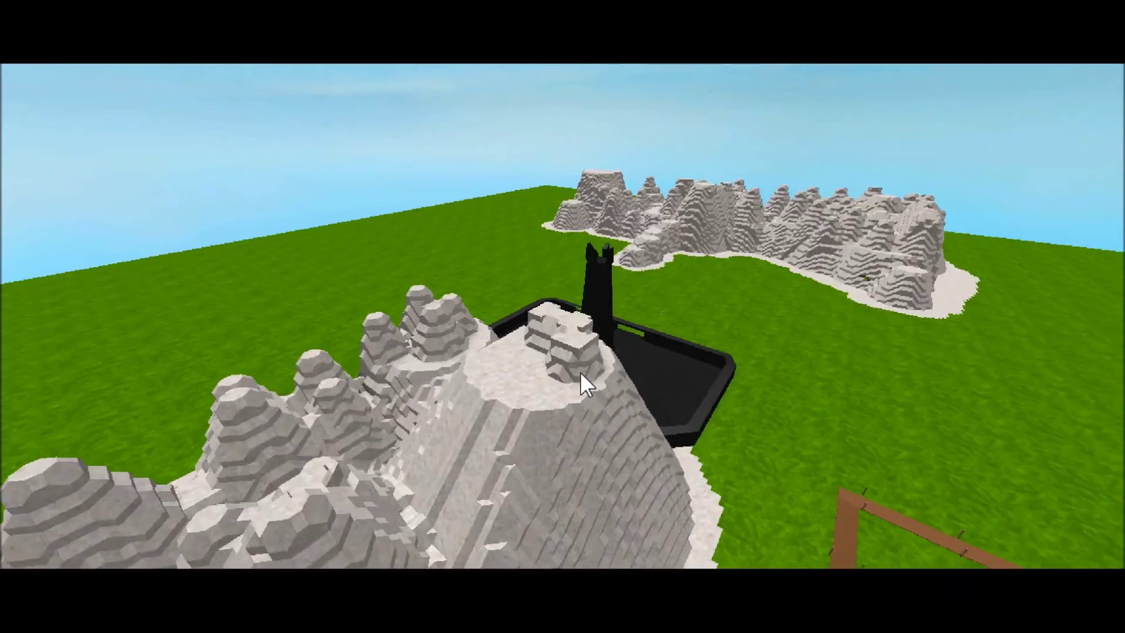
- Explore the stone mountains beside the black tower and the torch-lit halls and bridge inside them
right_click_drag(579, 372, 582, 375)
key("w")
key("a")
key("w")
key("w")
key("s")
key("w")
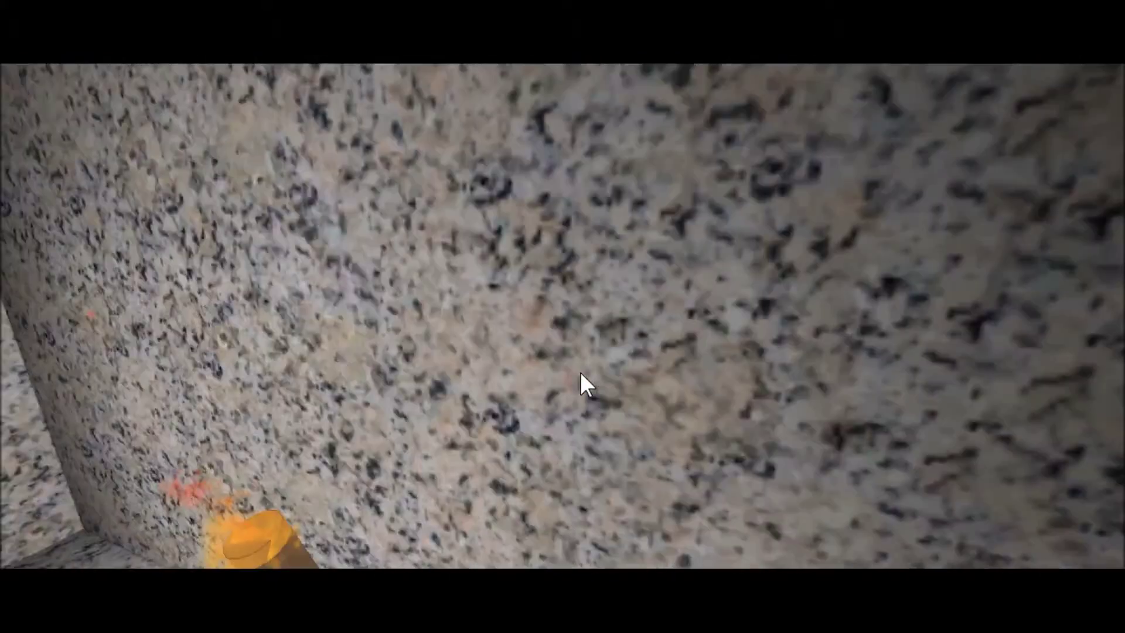
right_click_drag(580, 372, 579, 369)
key("w")
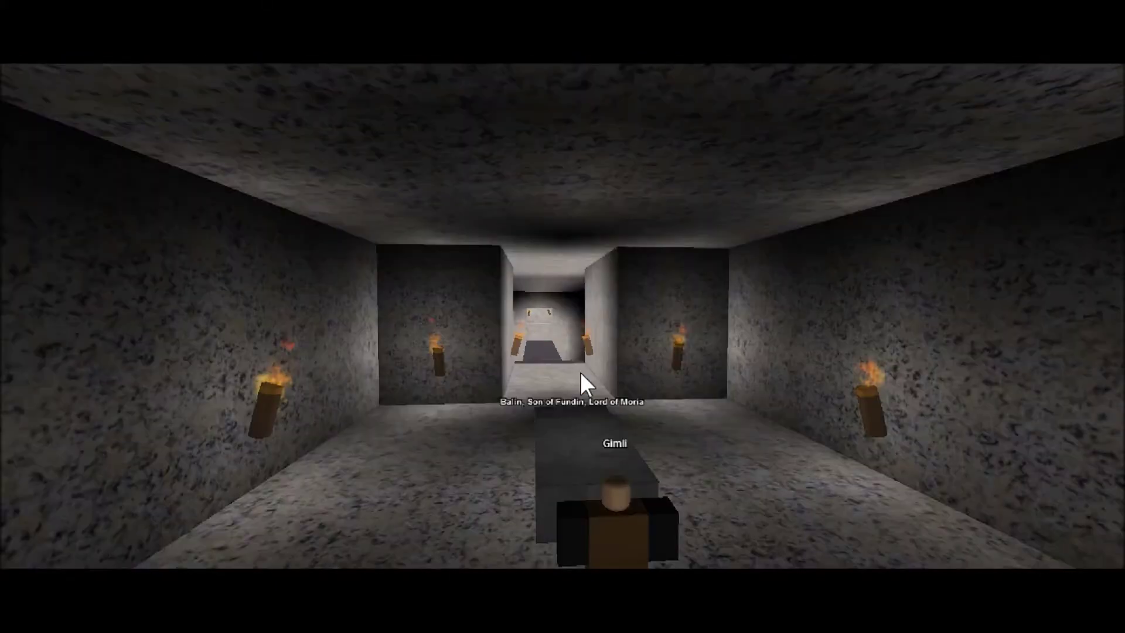
key("w")
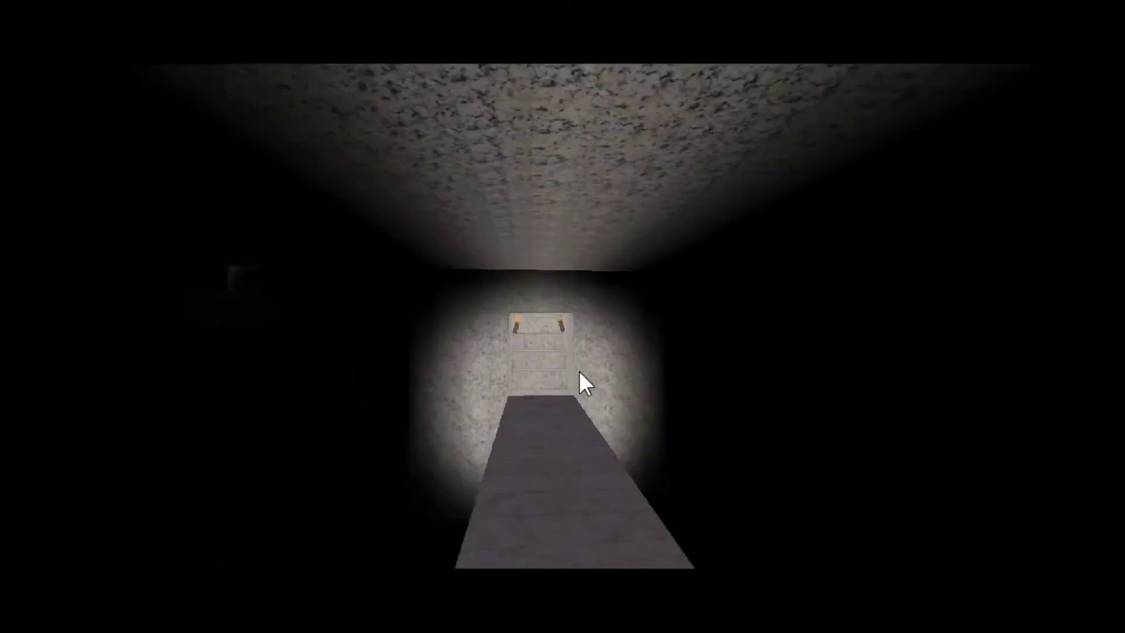
key("w")
key("w")
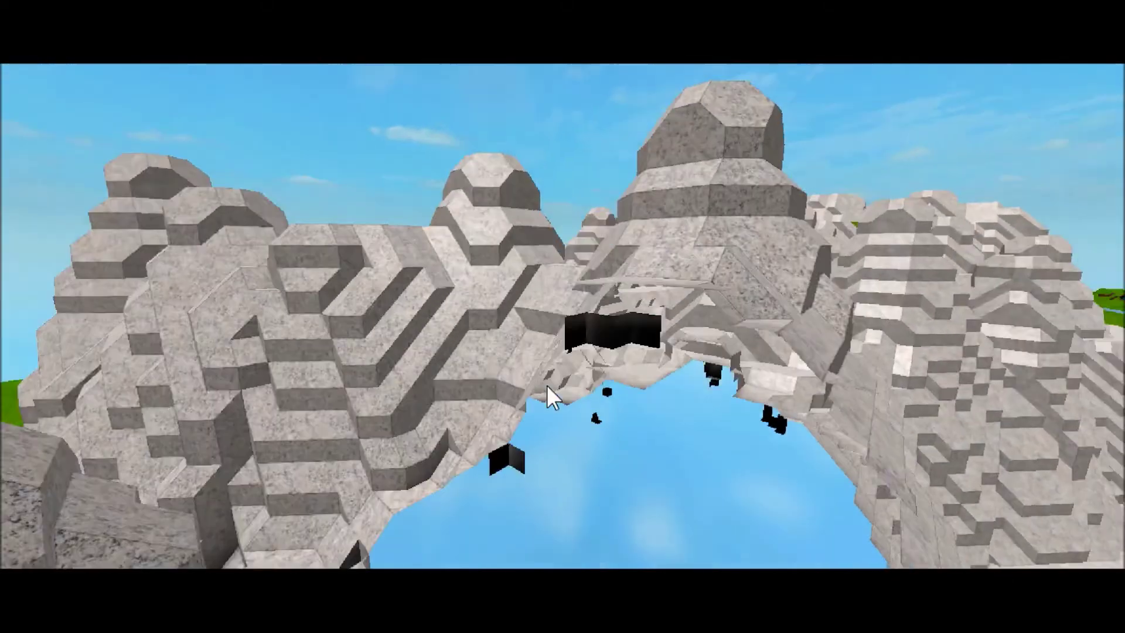
- Examine the mountain range from outside, the village area and the river that runs from the map's edge to the crater waterfall
right_click_drag(547, 386, 546, 385)
key("w")
key("e")
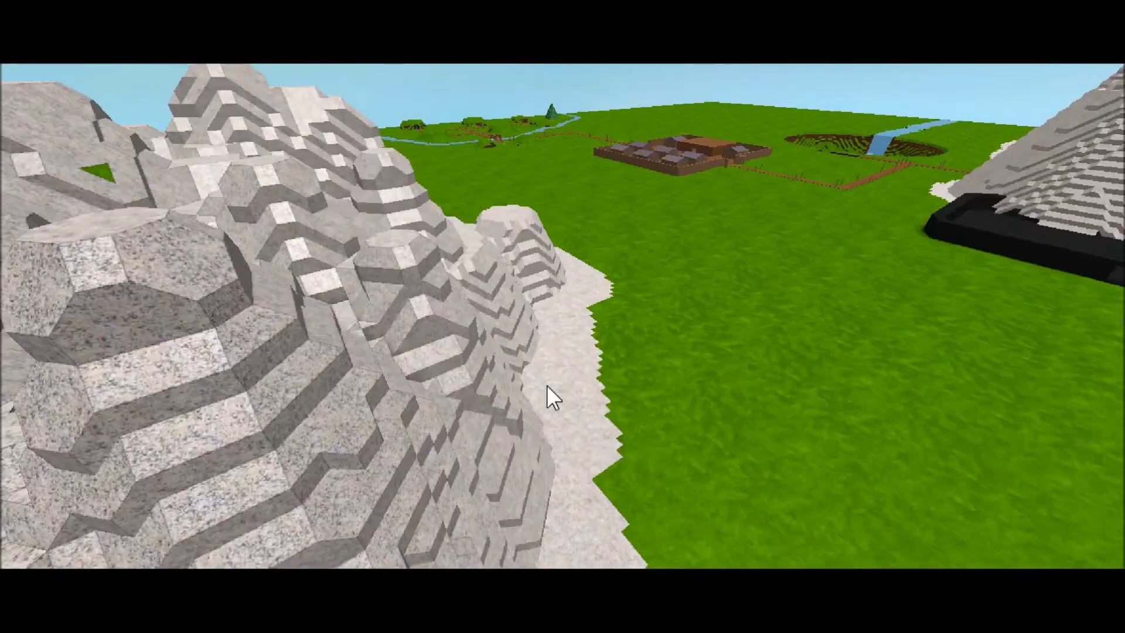
key("w")
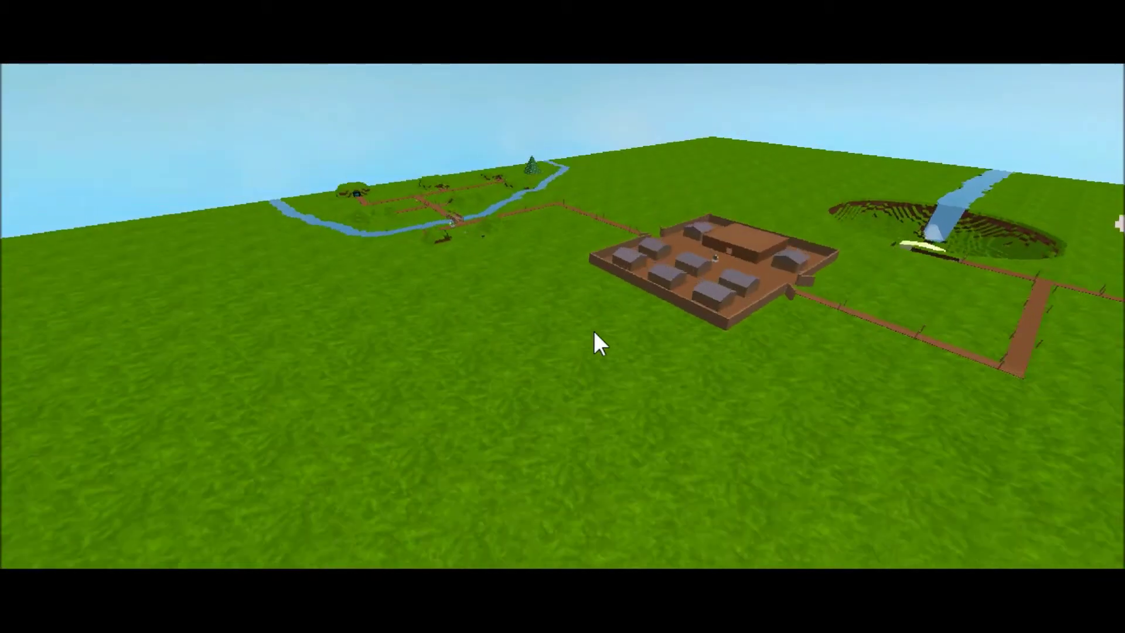
key("w")
key("e")
right_click_drag(553, 373, 552, 374)
key("w")
key("e")
key("w")
key("e")
key("q")
key("w")
key("q")
key("d")
key("w")
key("q")
key("w")
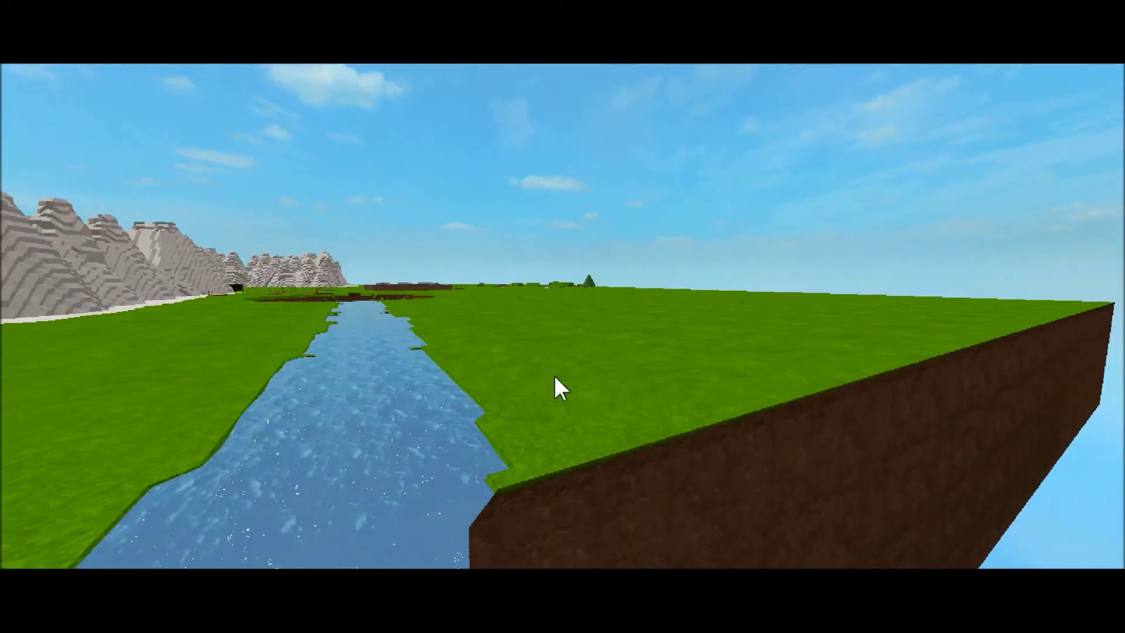
- Examine the winding river, the large pine tree and the small grassy hills on the far side of the map
key("w")
key("e")
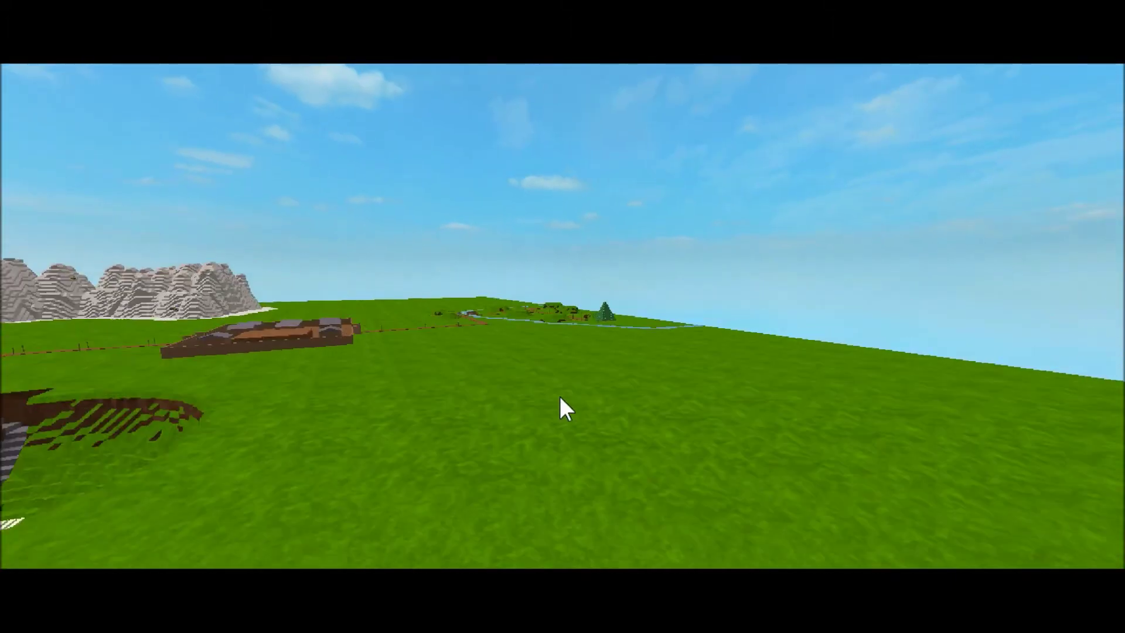
key("w")
key("e")
right_click_drag(550, 409, 548, 412)
key("w")
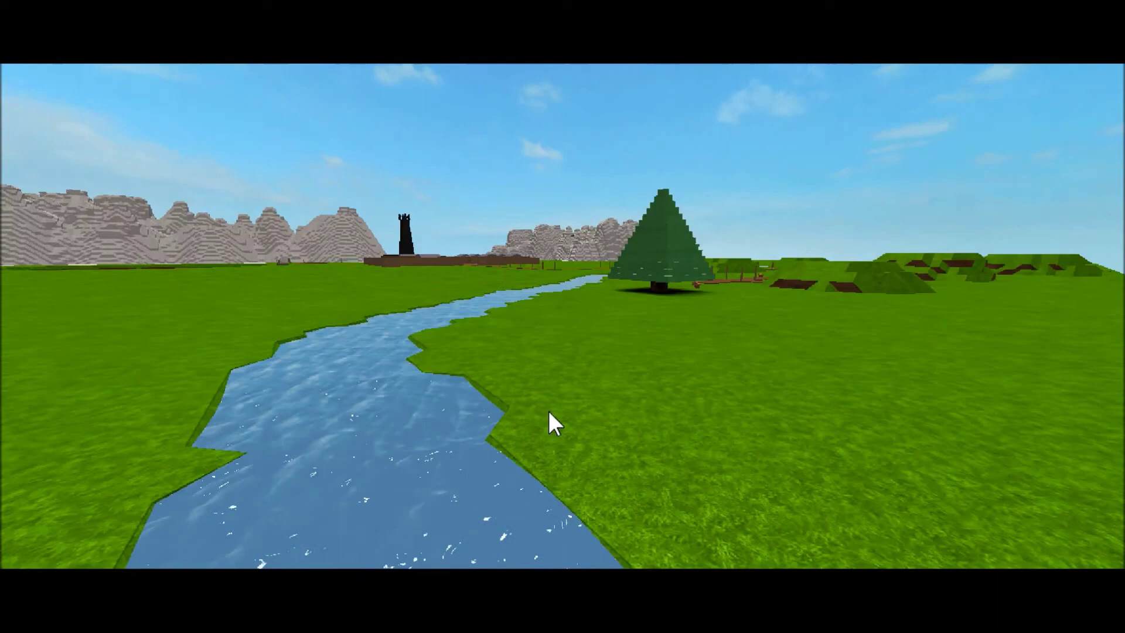
key("w")
key("e")
right_click_drag(548, 412, 548, 412)
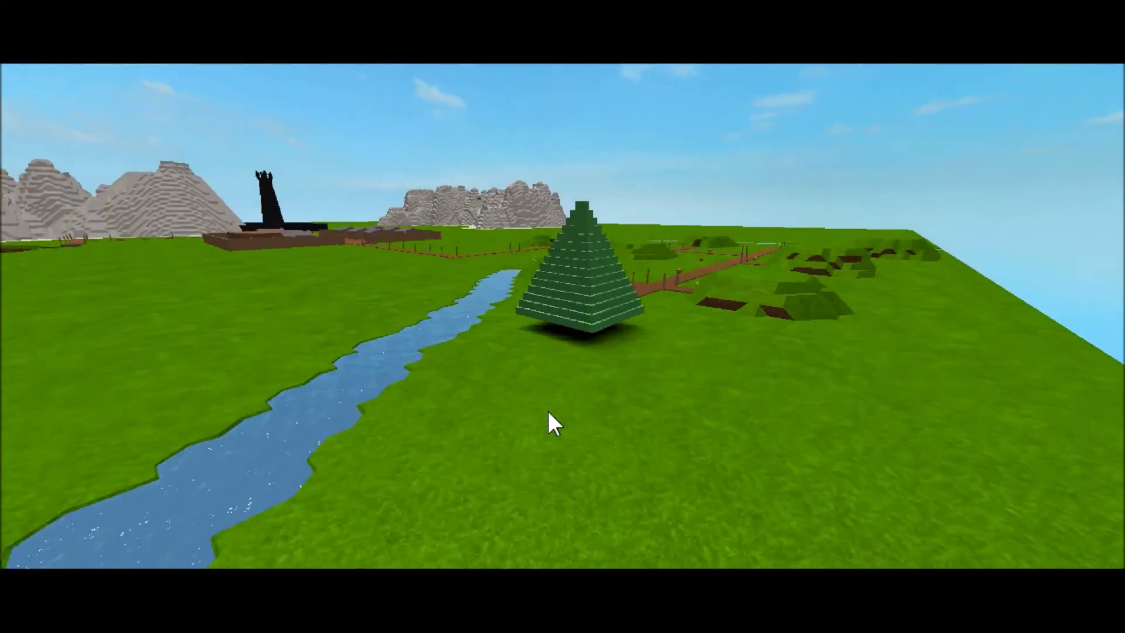